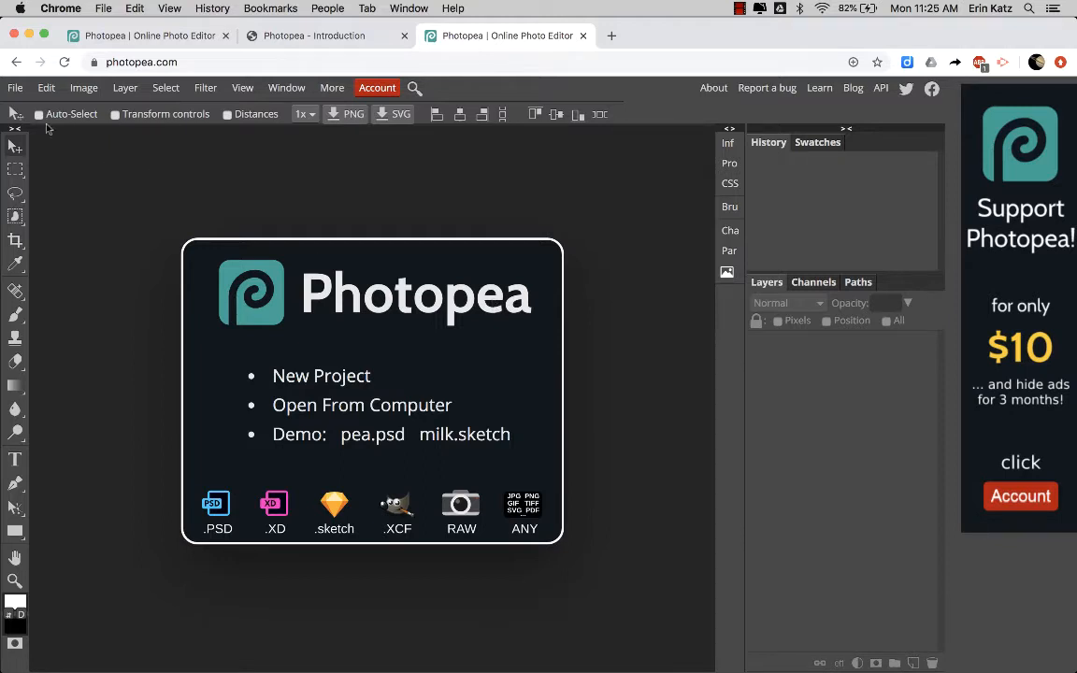
- Open front template.psd from the CD Templates folder inside graphic design > CD DVD
{"action": "left_click", "coordinate": [16, 90]}
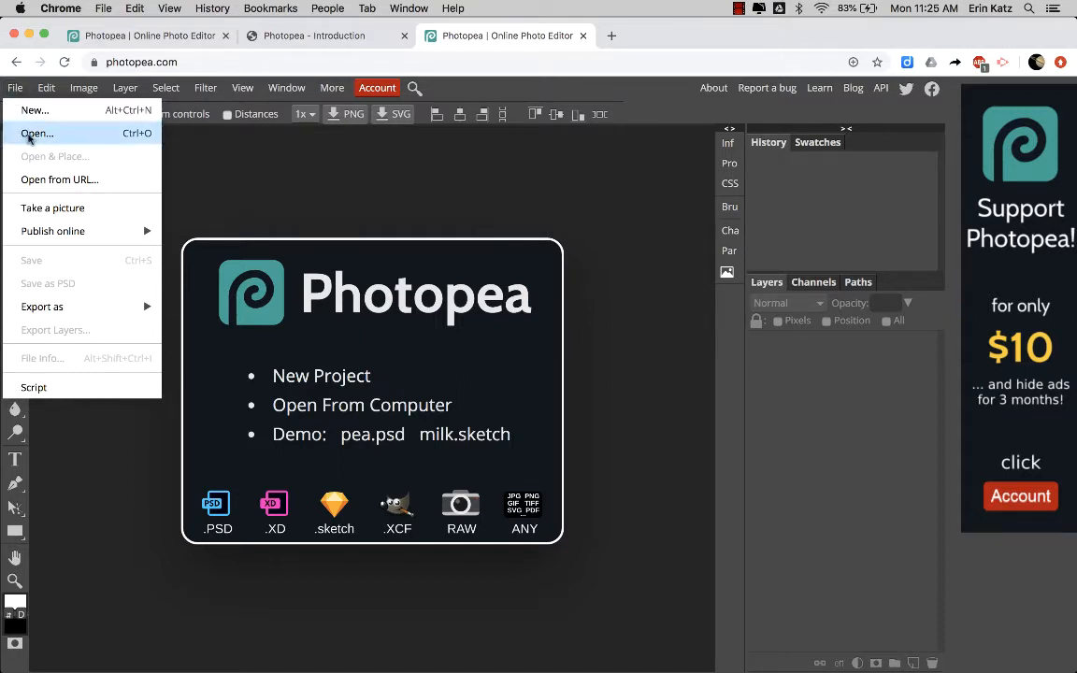
{"action": "left_click", "coordinate": [28, 133]}
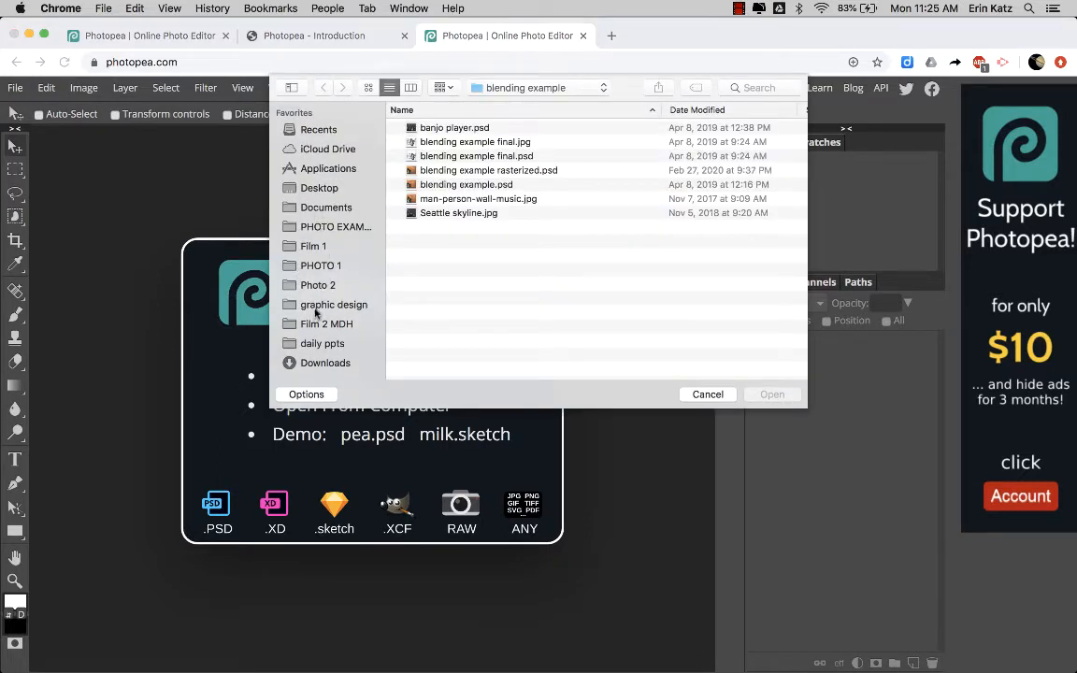
{"action": "left_click", "coordinate": [318, 305]}
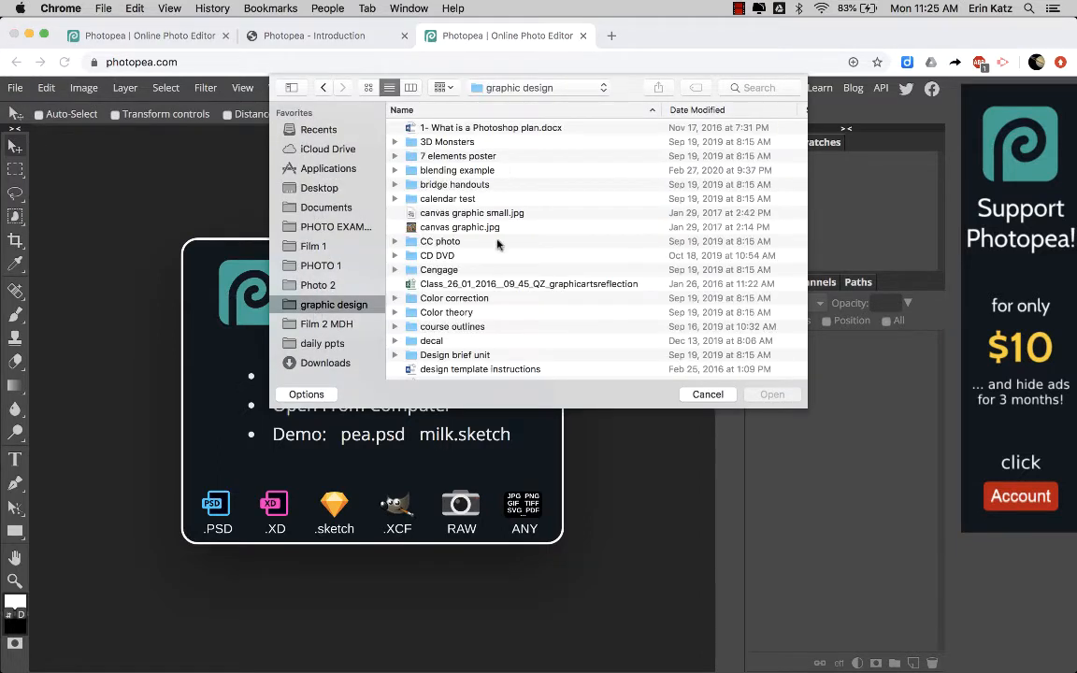
{"action": "double_click", "coordinate": [436, 255]}
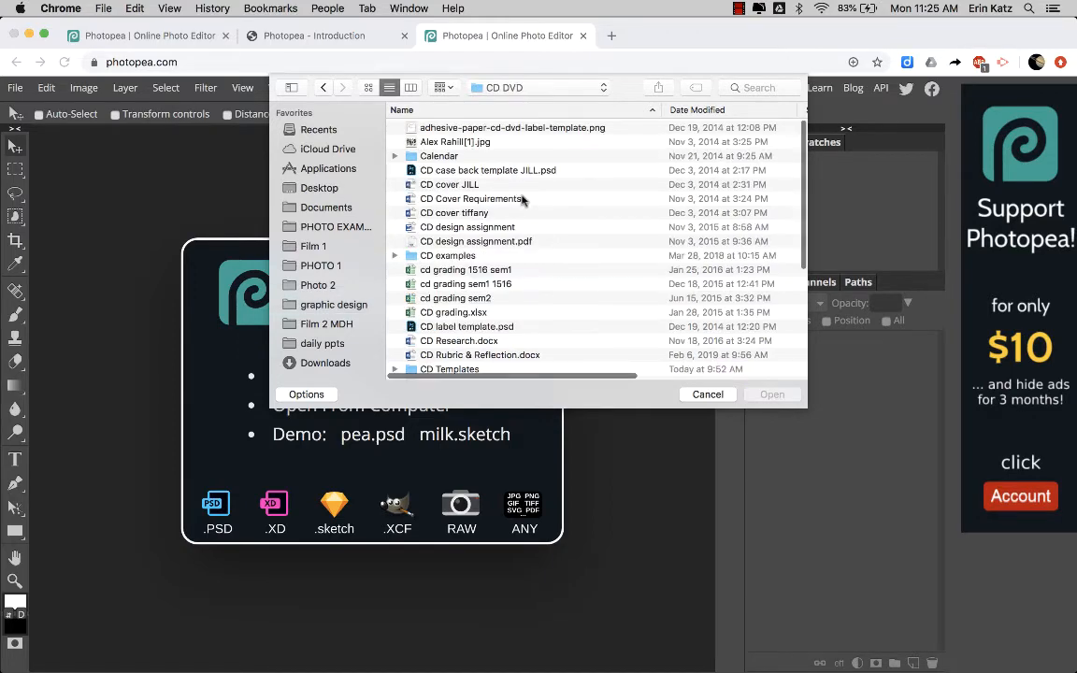
{"action": "scroll", "coordinate": [523, 199], "scroll_direction": "down", "scroll_amount": 5}
{"action": "scroll", "coordinate": [522, 200], "scroll_direction": "up", "scroll_amount": 5}
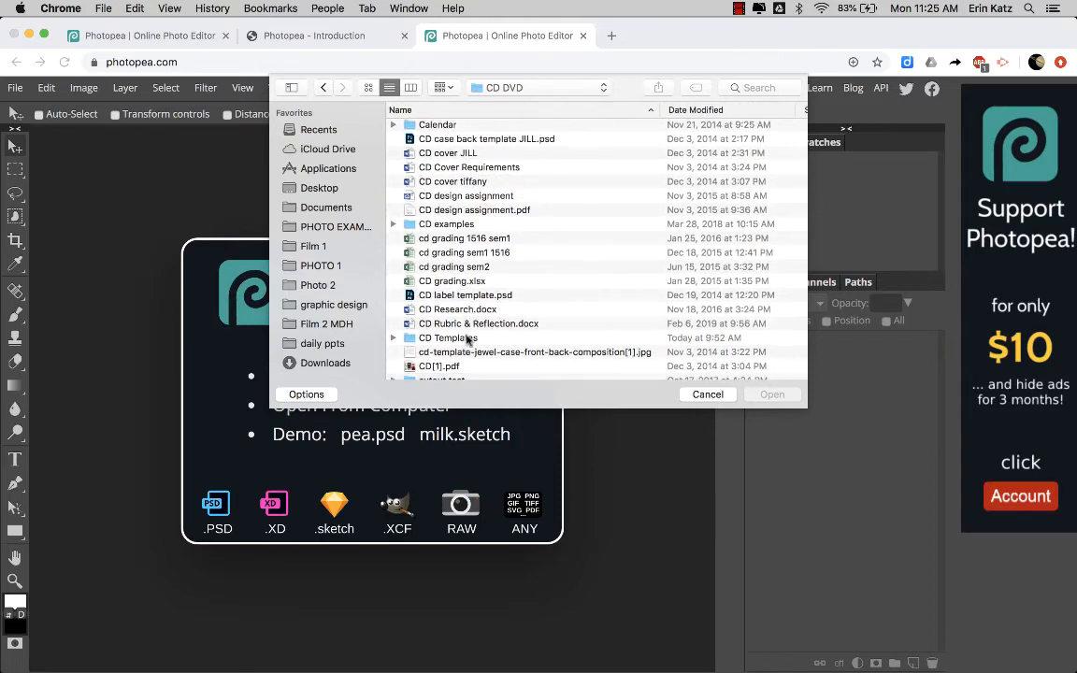
{"action": "double_click", "coordinate": [453, 338]}
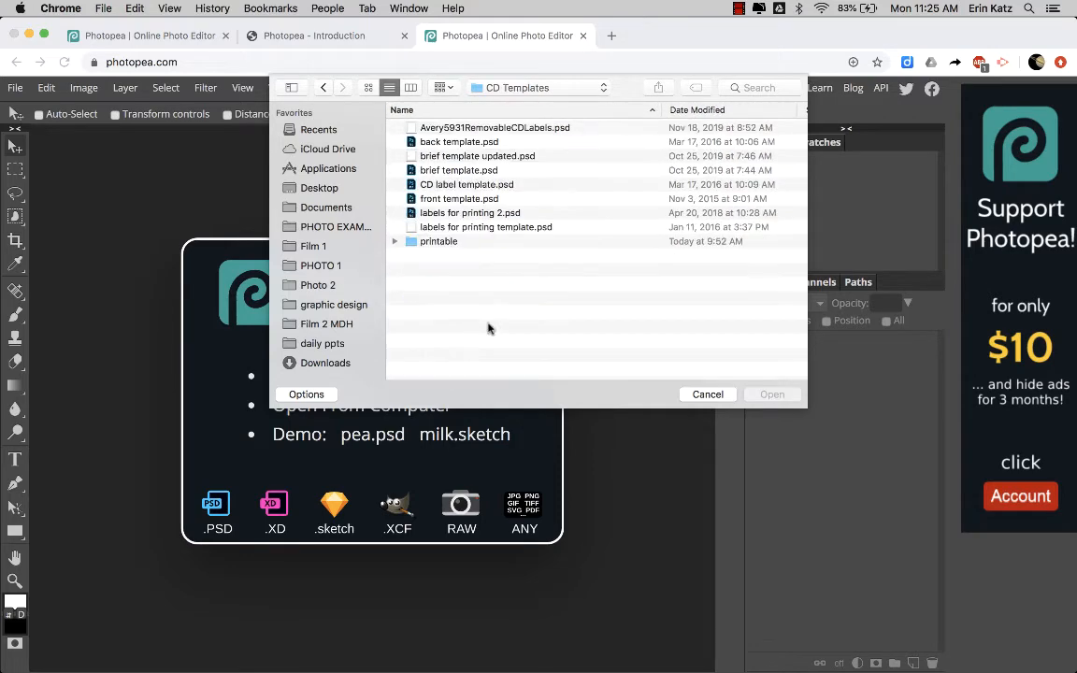
{"action": "double_click", "coordinate": [491, 196]}
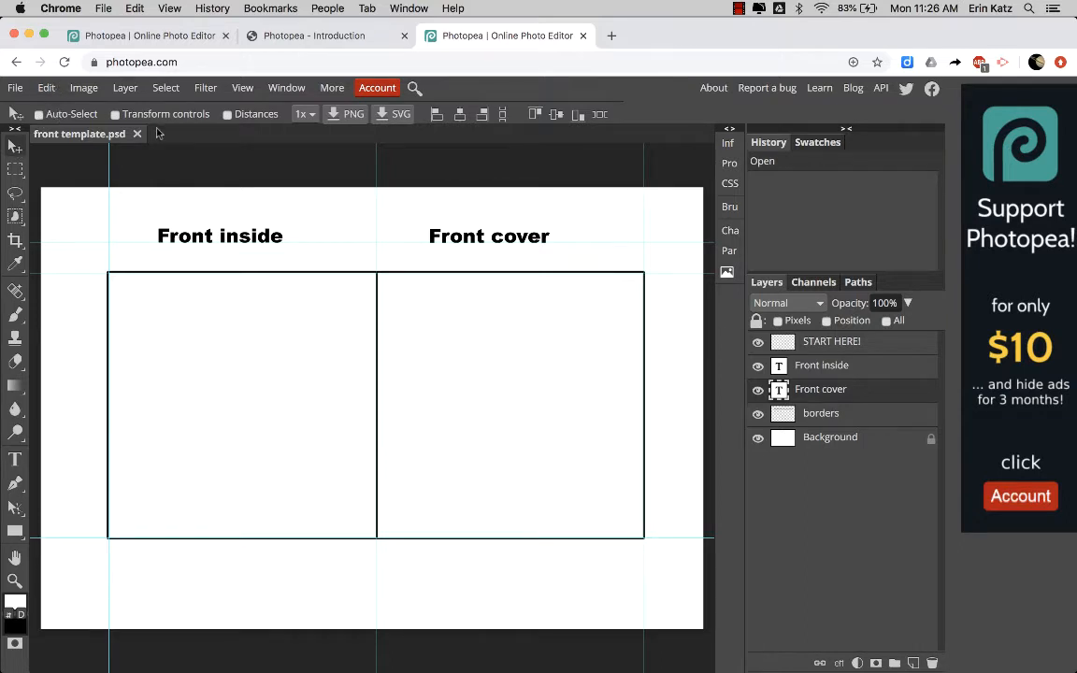
- Enable Auto-Select and Transform controls, and place man-person-wall-music.jpg from the blending example folder into the template
{"action": "left_click", "coordinate": [38, 114]}
{"action": "left_click", "coordinate": [115, 114]}
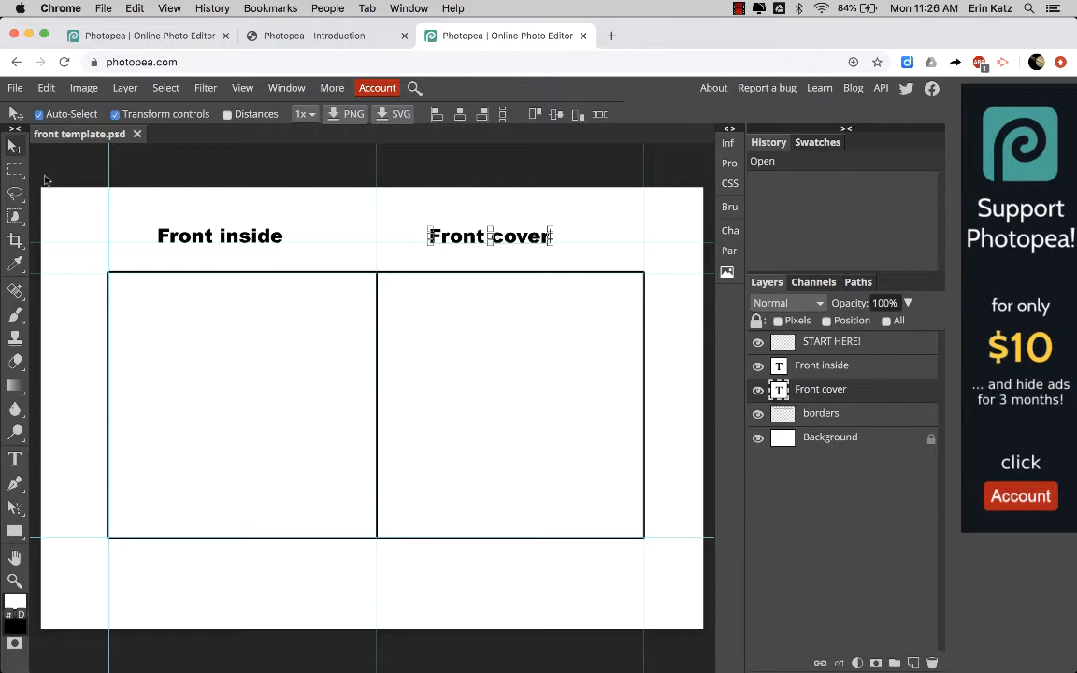
{"action": "left_click", "coordinate": [15, 87]}
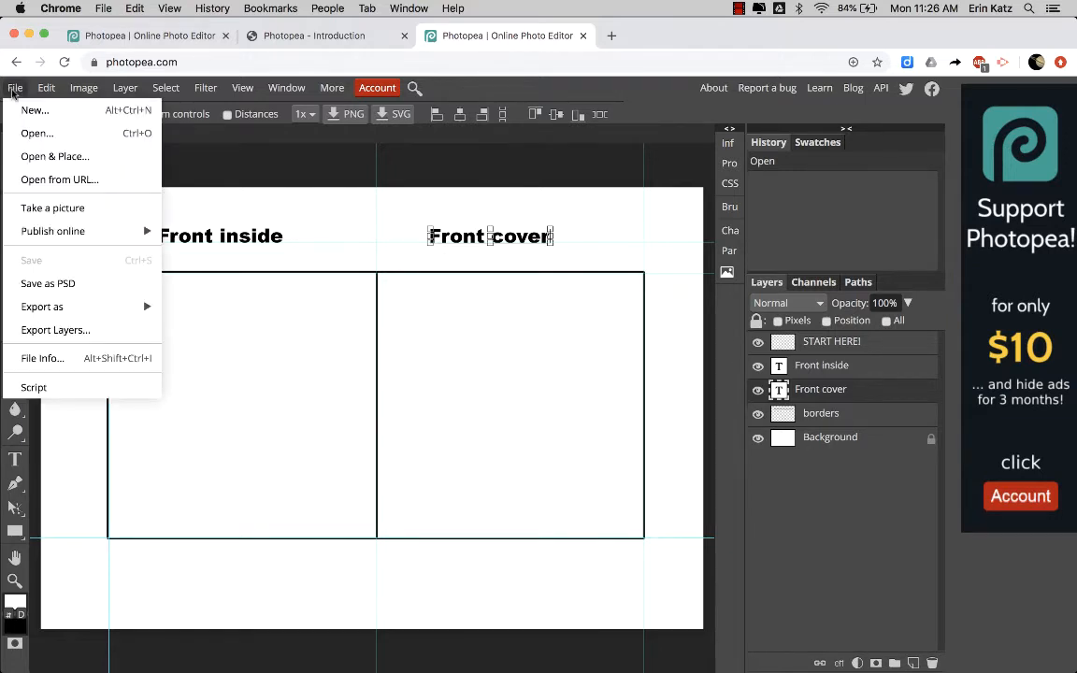
{"action": "left_click", "coordinate": [40, 156]}
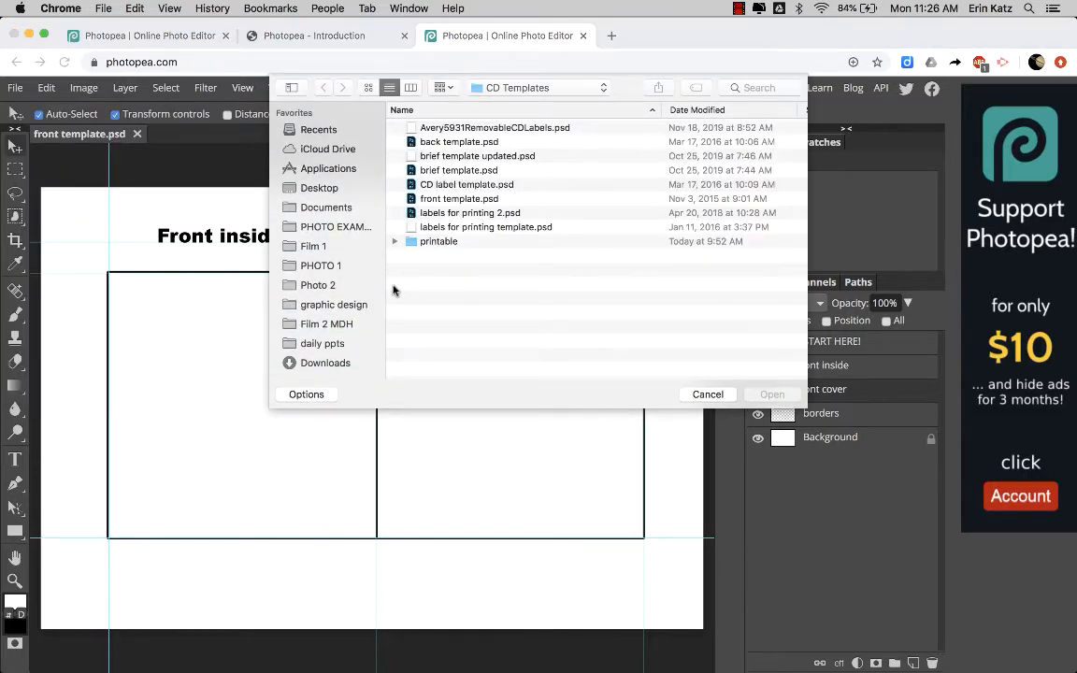
{"action": "left_click", "coordinate": [324, 305]}
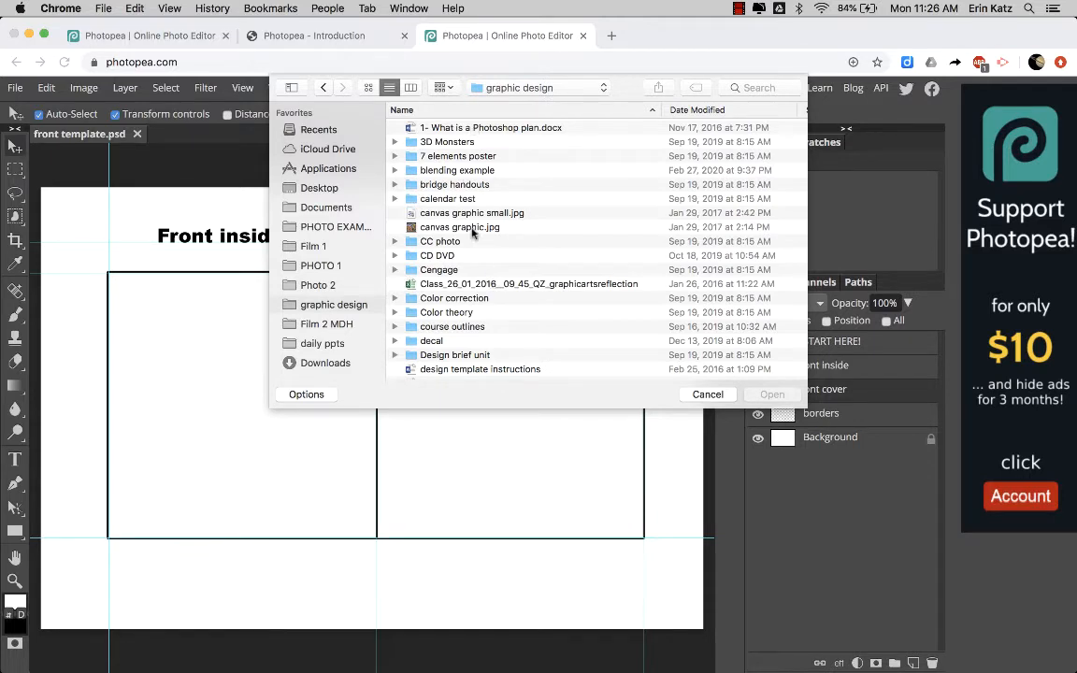
{"action": "left_click", "coordinate": [445, 171]}
{"action": "double_click", "coordinate": [445, 172]}
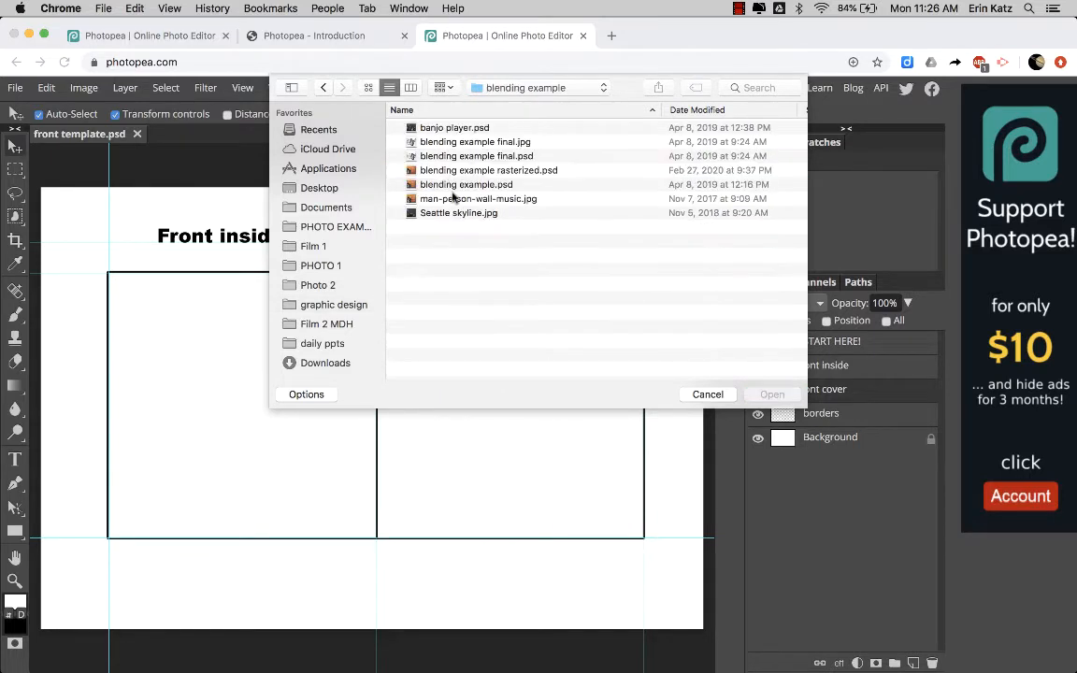
{"action": "left_click", "coordinate": [456, 200]}
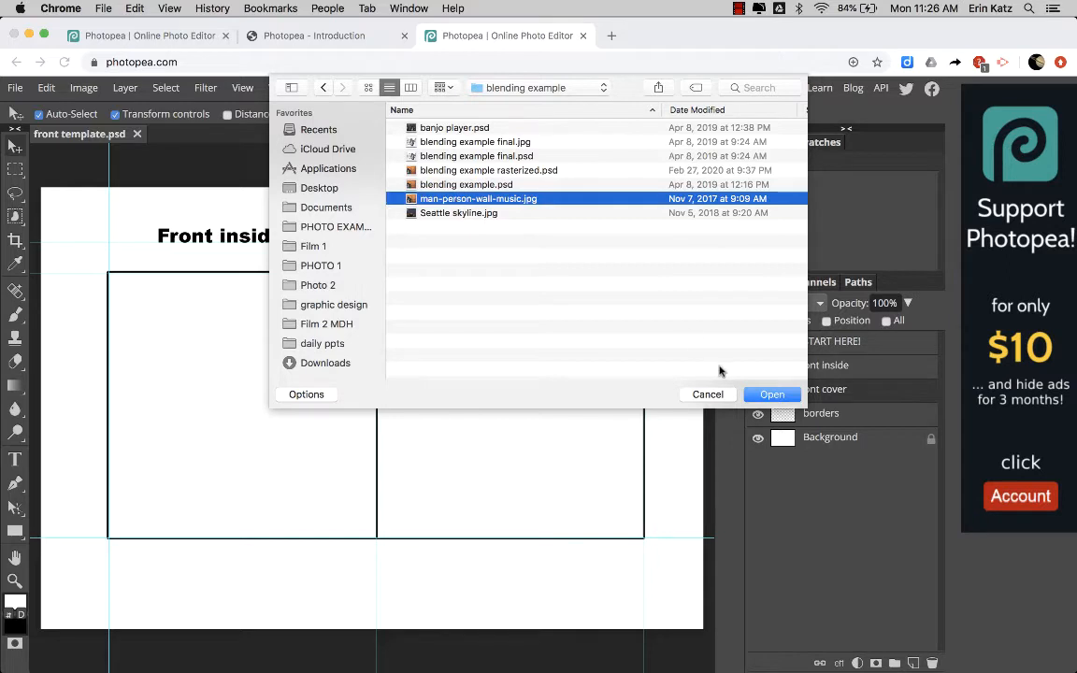
{"action": "left_click", "coordinate": [772, 395]}
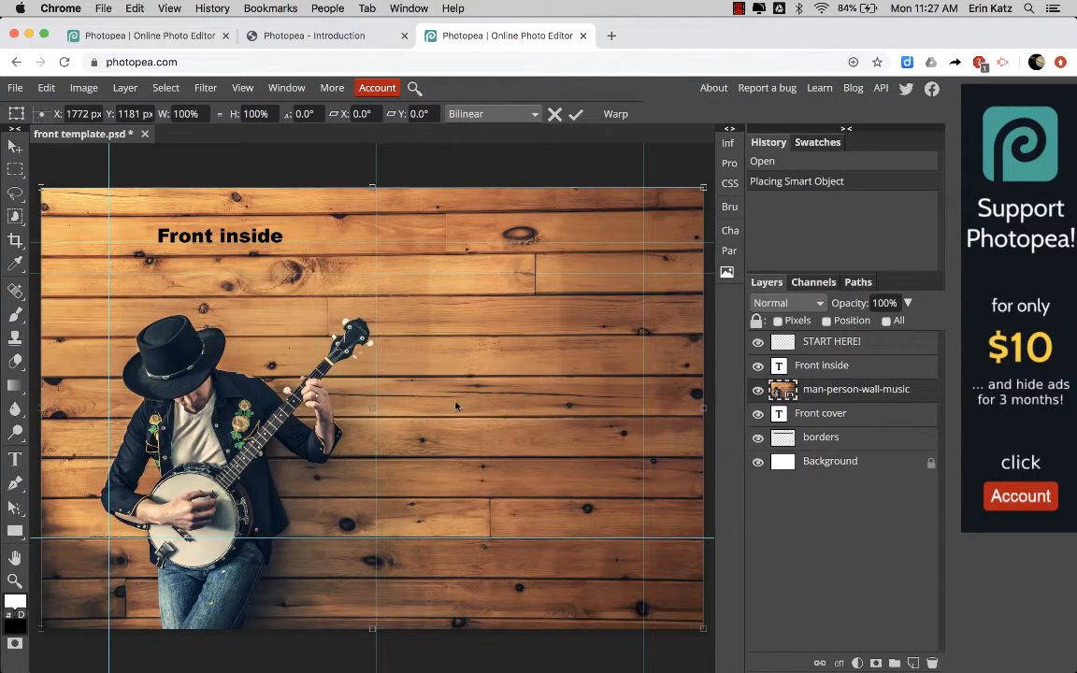
- Scale the placed photo to 67% and position it over the Front cover panel, its lower edge on the panel's bottom guide
{"action": "scroll", "coordinate": [453, 432], "scroll_direction": "down", "scroll_amount": 3}
{"action": "scroll", "coordinate": [452, 432], "scroll_direction": "down", "scroll_amount": 4}
{"action": "scroll", "coordinate": [452, 431], "scroll_direction": "up", "scroll_amount": 4}
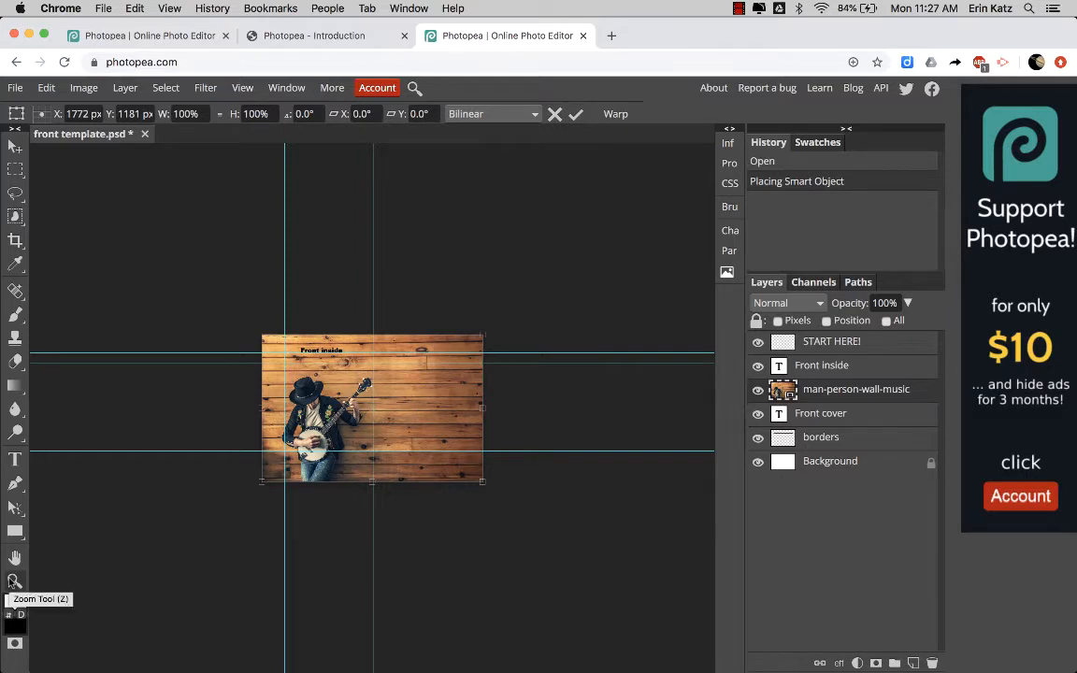
{"action": "left_click_drag", "start_coordinate": [414, 411], "coordinate": [524, 430]}
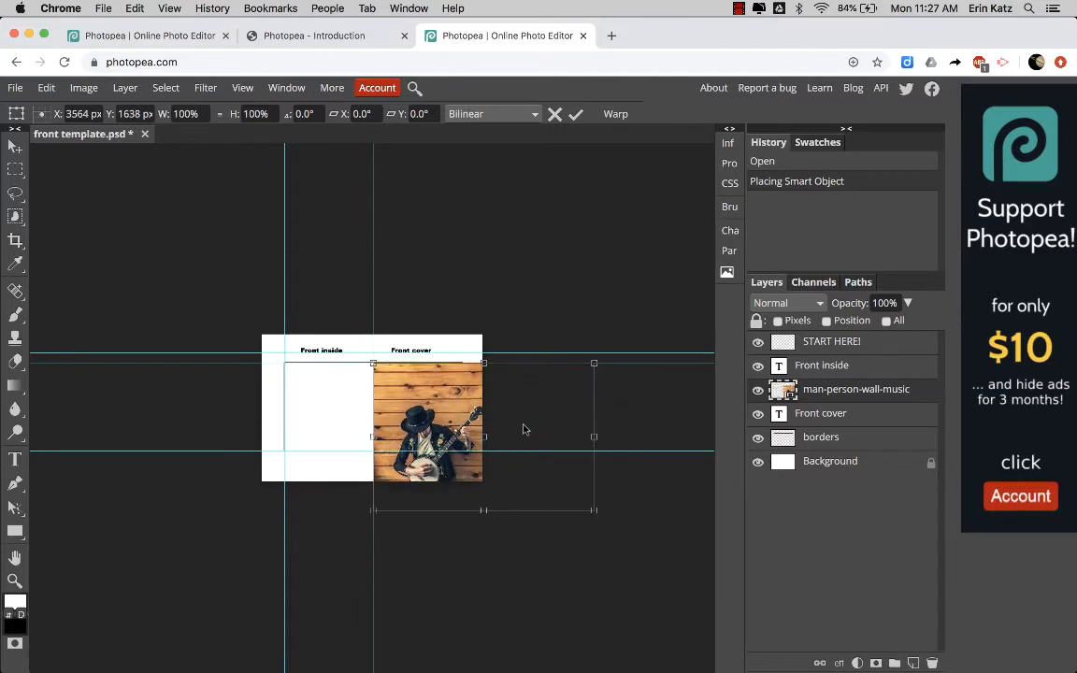
{"action": "left_click_drag", "start_coordinate": [600, 516], "coordinate": [520, 438]}
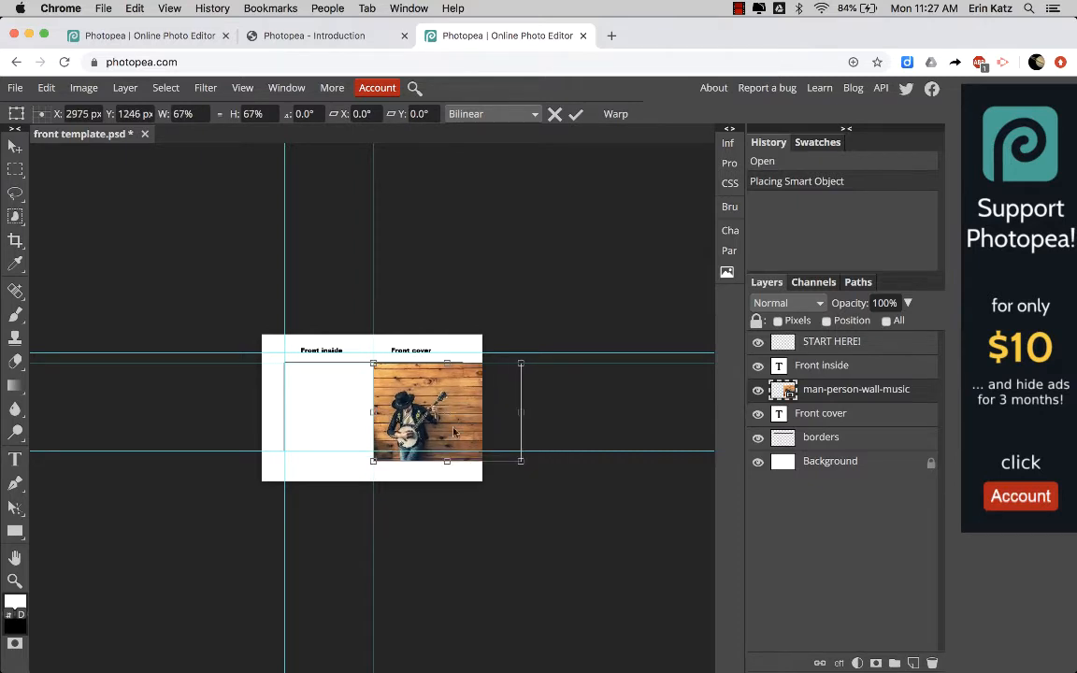
{"action": "left_click_drag", "start_coordinate": [453, 417], "coordinate": [454, 419]}
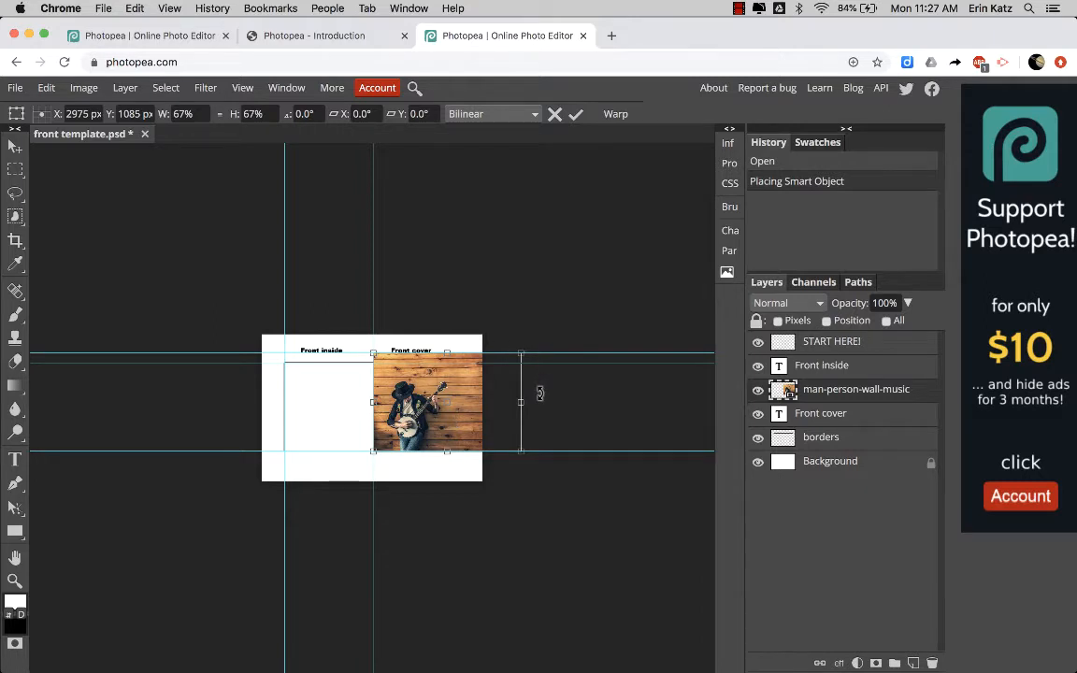
{"action": "key", "text": "Return"}
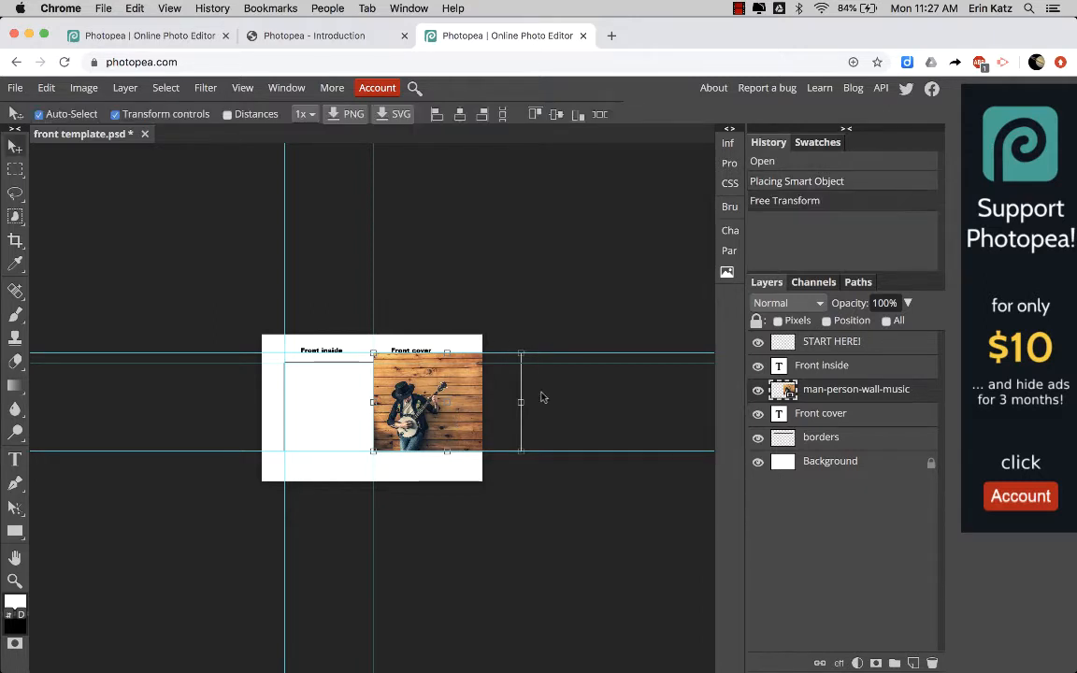
- Rasterize the man-person-wall-music layer and deselect it
{"action": "left_click", "coordinate": [100, 90]}
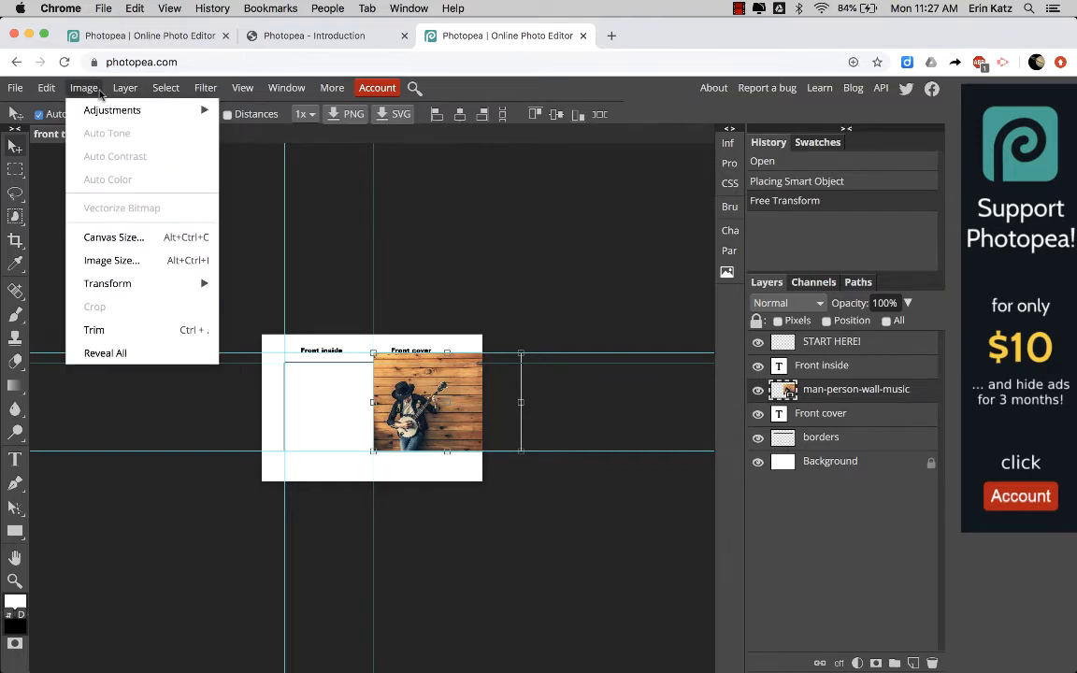
{"action": "mouse_move", "coordinate": [123, 90]}
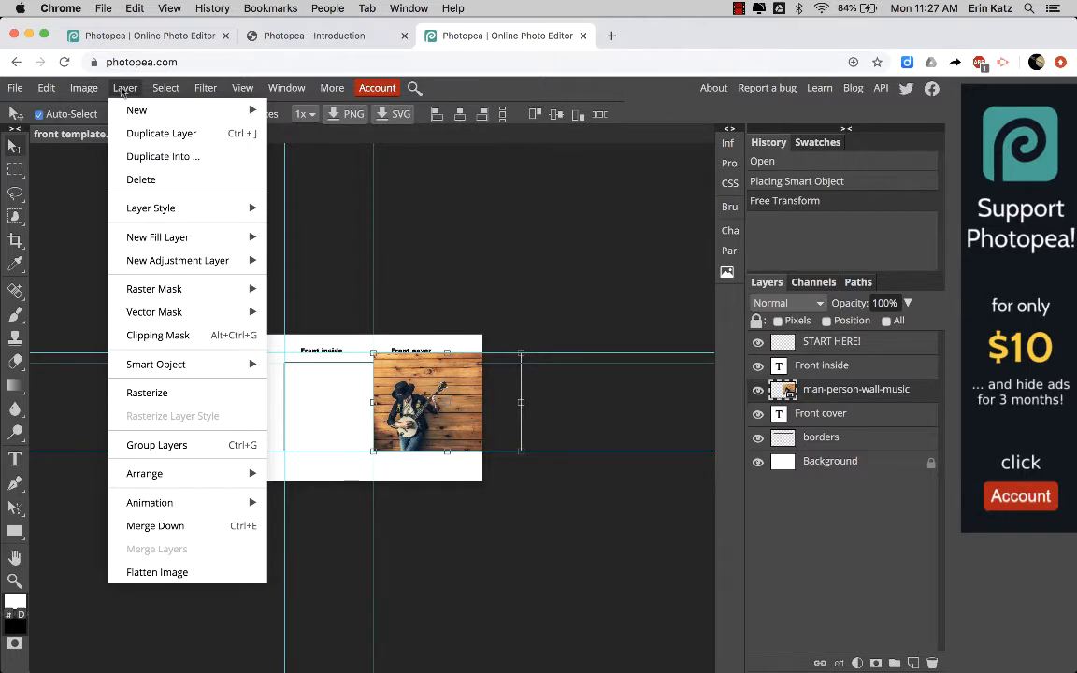
{"action": "left_click", "coordinate": [187, 389]}
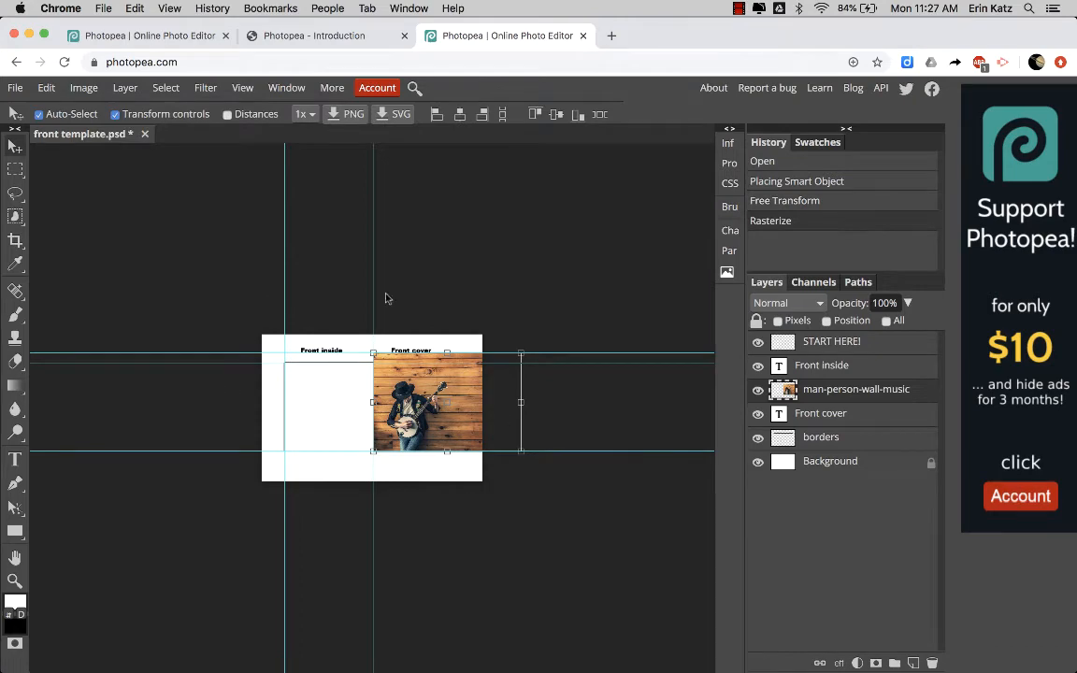
{"action": "left_click", "coordinate": [556, 333]}
- Select a rectangle across the top of the photo with Rectangle Select and clear that strip from the man-person-wall-music layer
{"action": "scroll", "coordinate": [556, 333], "scroll_direction": "up", "scroll_amount": 8}
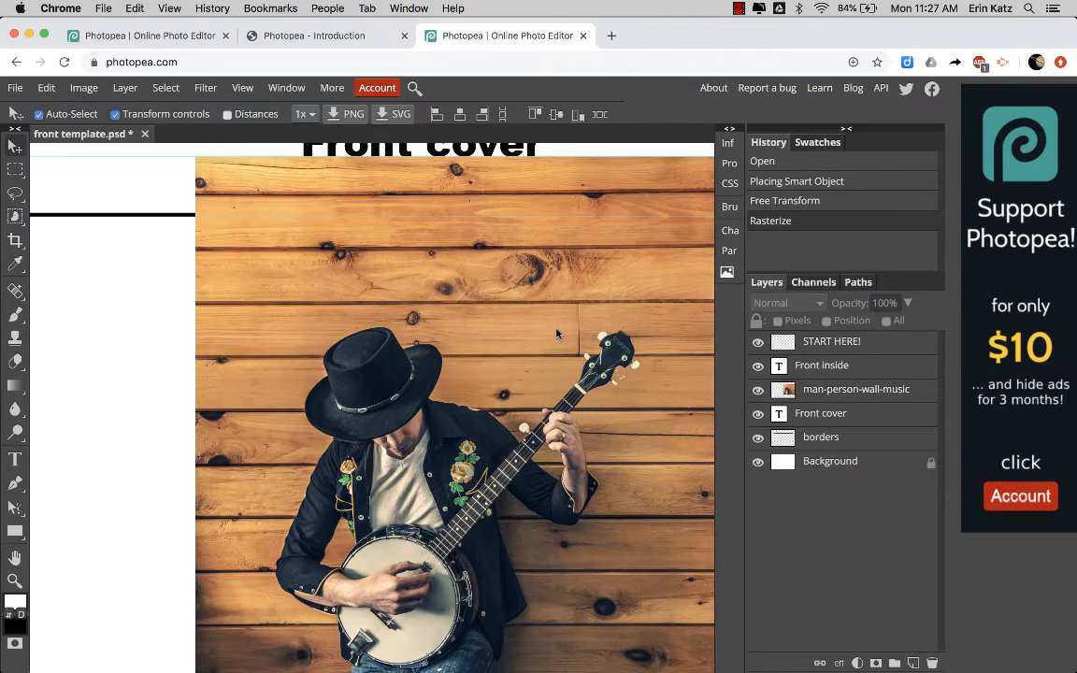
{"action": "scroll", "coordinate": [556, 333], "scroll_direction": "down", "scroll_amount": 5}
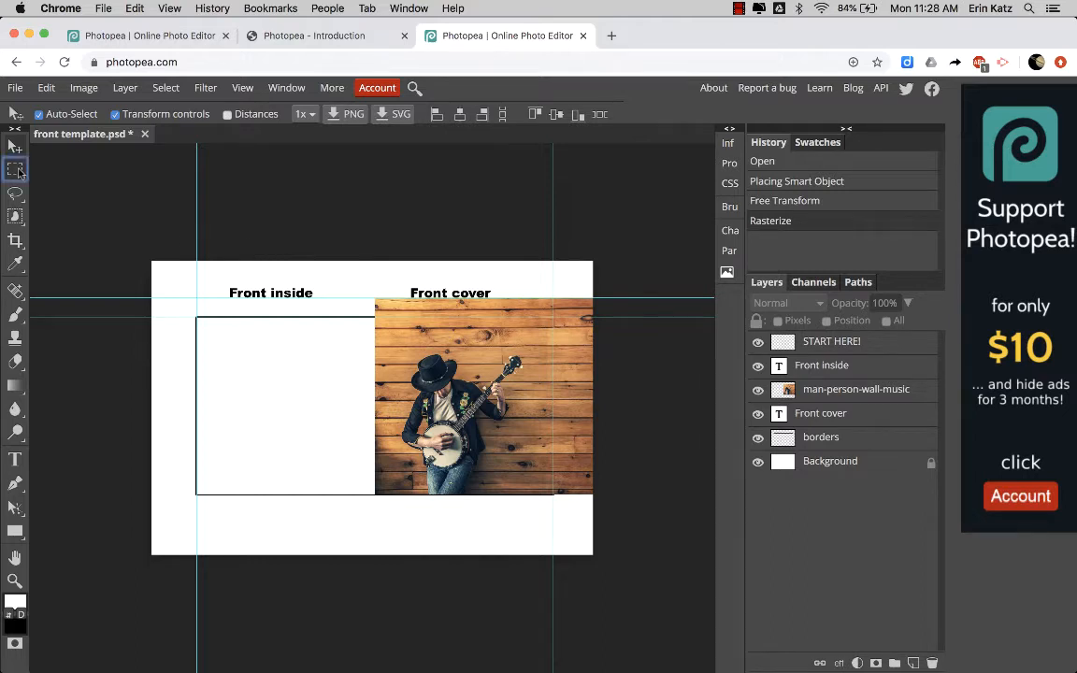
{"action": "left_click", "coordinate": [15, 170]}
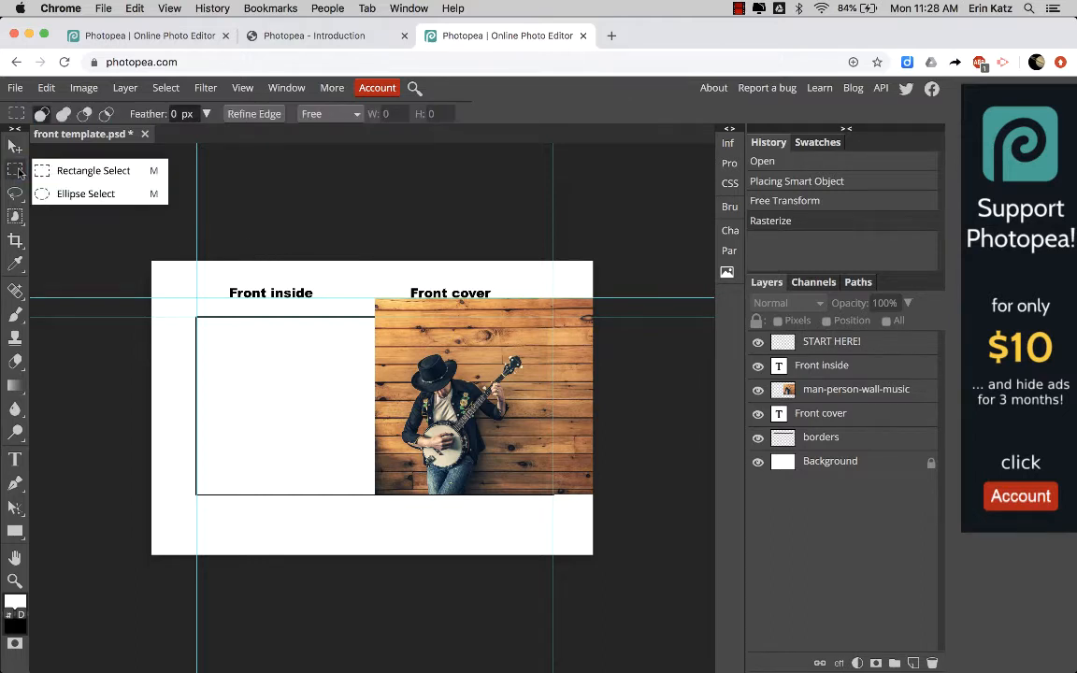
{"action": "left_click", "coordinate": [84, 173]}
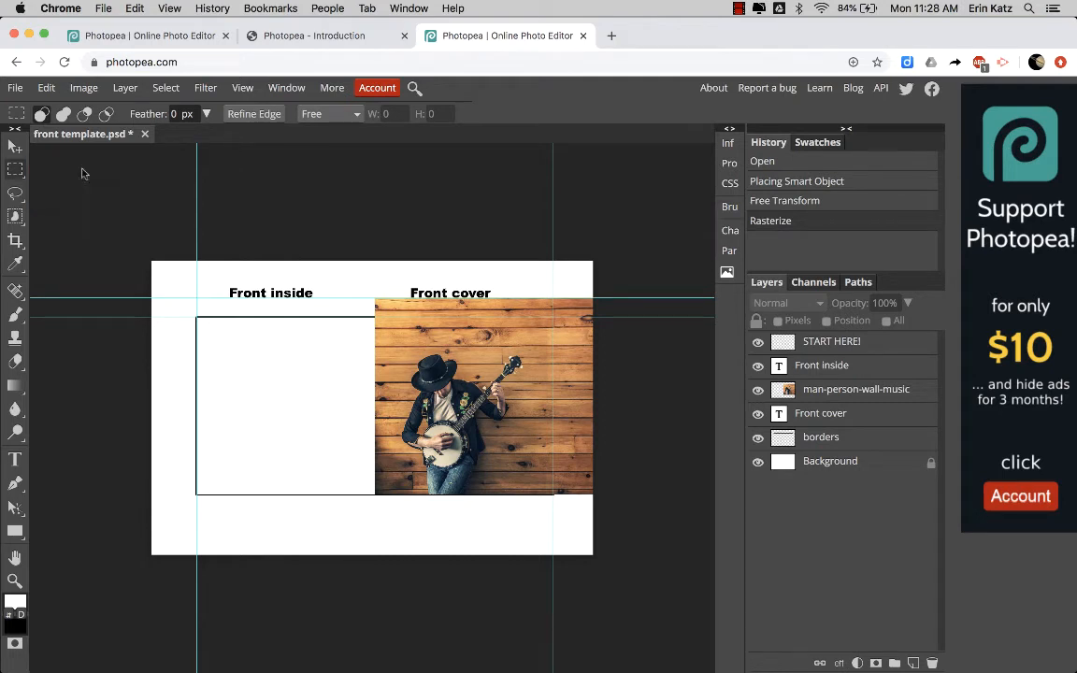
{"action": "left_click_drag", "start_coordinate": [329, 233], "coordinate": [643, 344]}
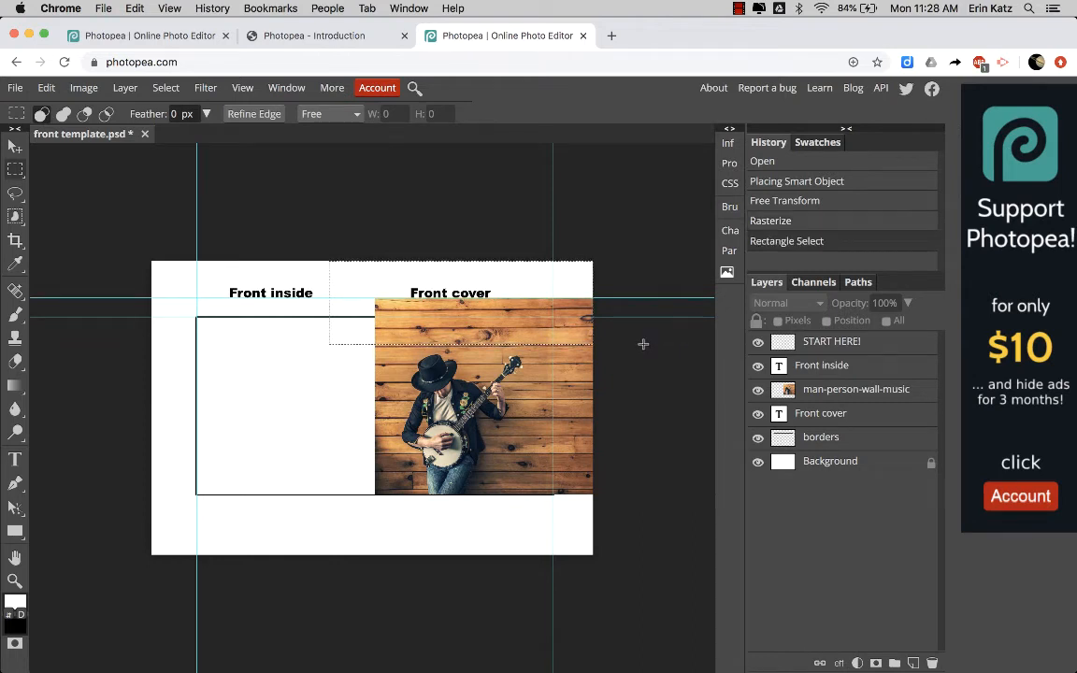
{"action": "key", "text": "BackSpace"}
{"action": "left_click", "coordinate": [892, 389]}
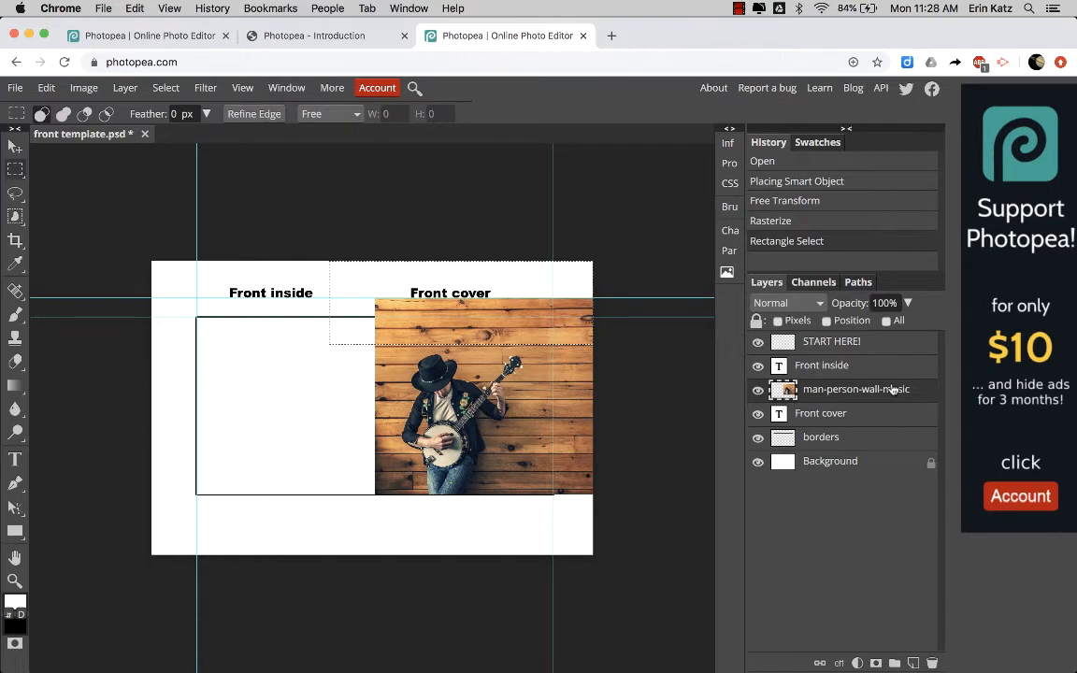
{"action": "key", "text": "BackSpace"}
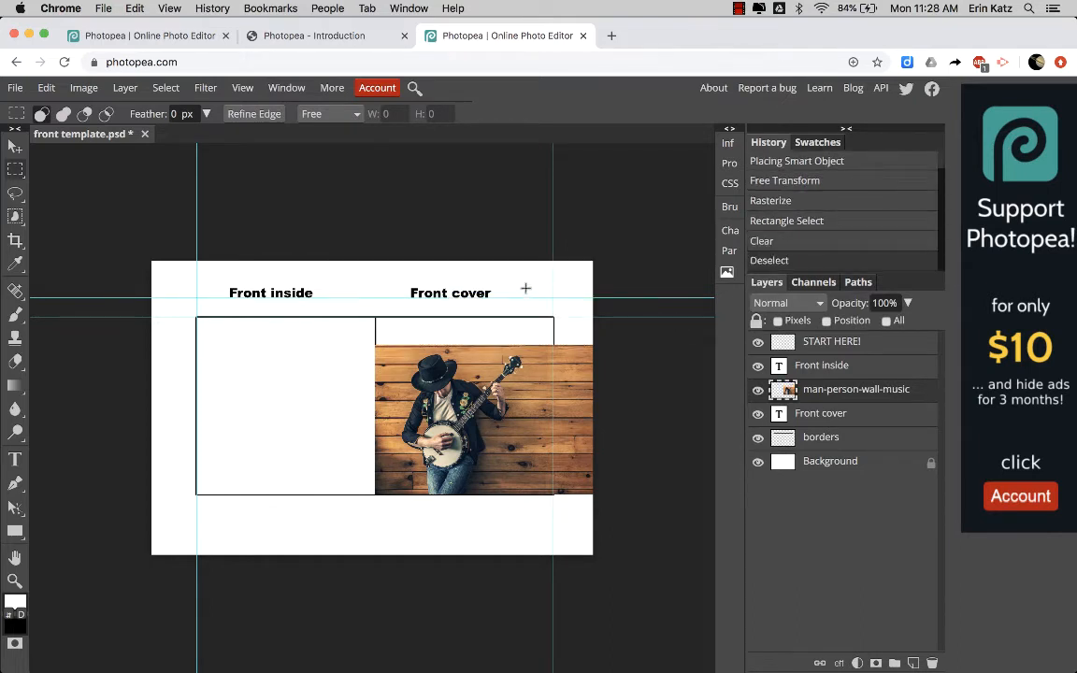
- Clear rectangular strips from the photo's right and left sides inside the Front cover panel, removing the selection after each
{"action": "left_click_drag", "start_coordinate": [528, 287], "coordinate": [689, 557]}
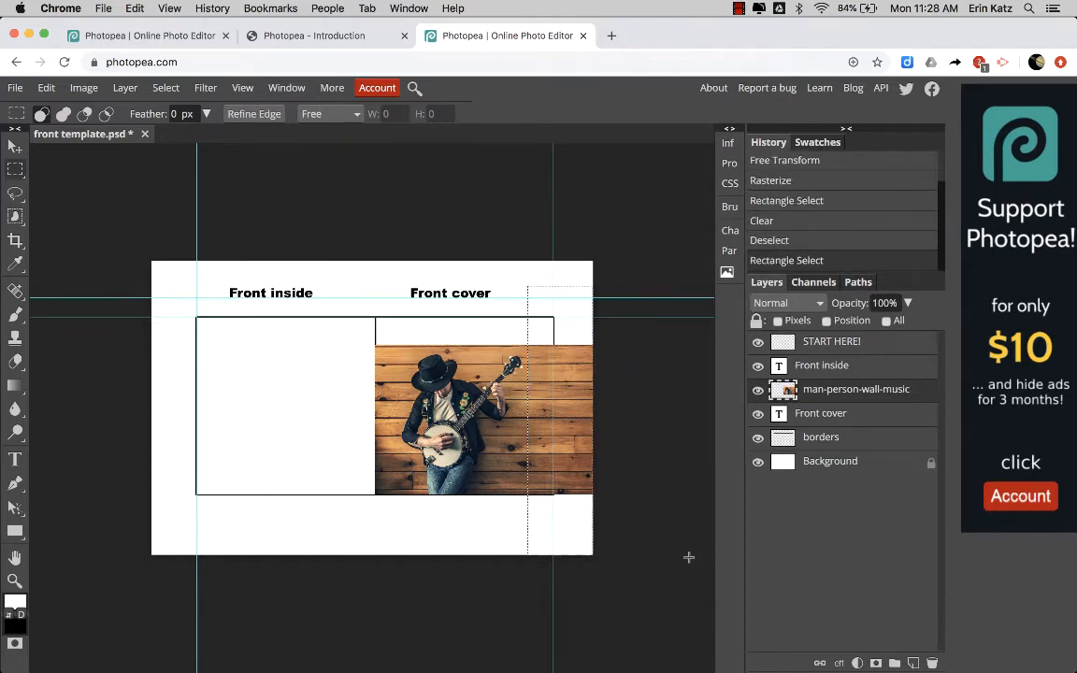
{"action": "key", "text": "Delete"}
{"action": "key", "text": "ctrl+d"}
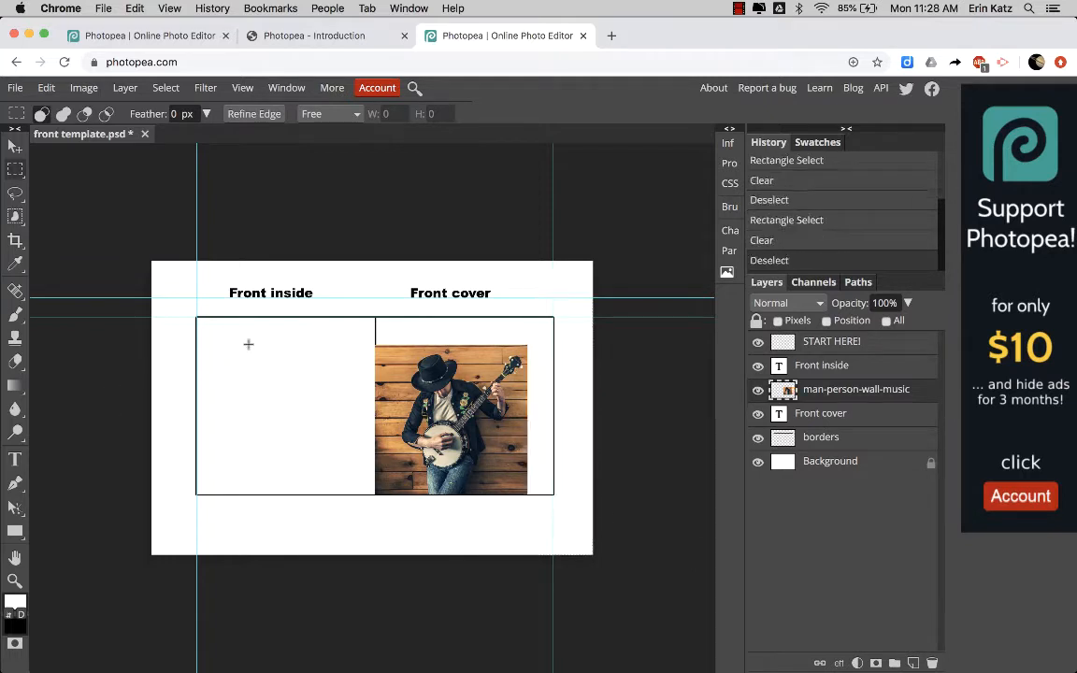
{"action": "left_click_drag", "start_coordinate": [326, 309], "coordinate": [396, 505]}
{"action": "key", "text": "Delete"}
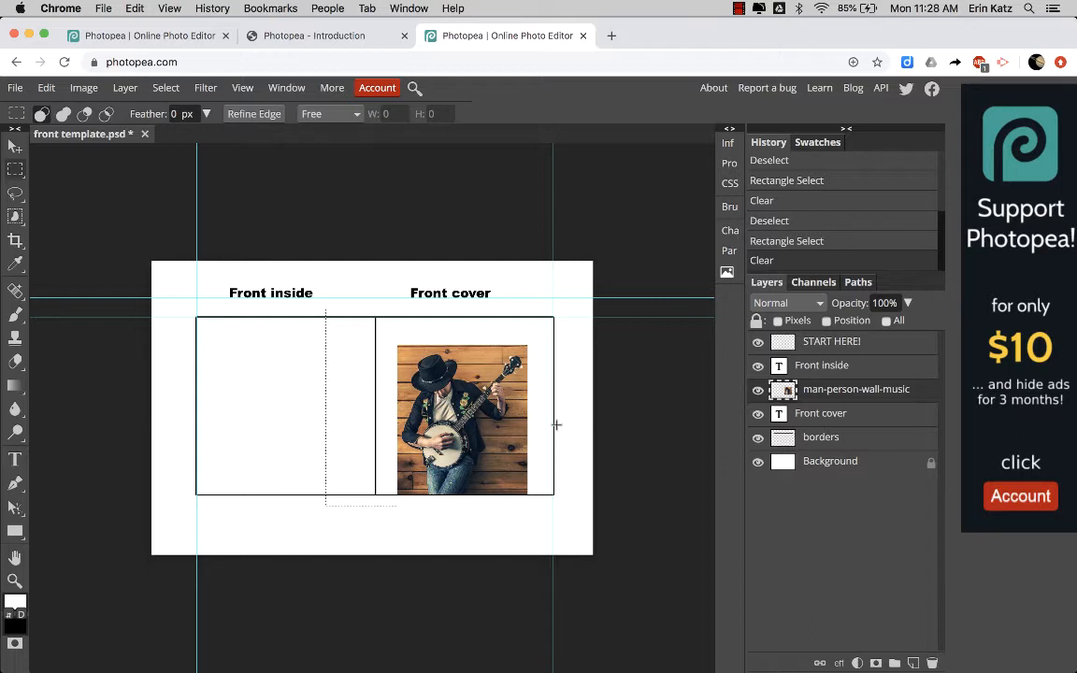
{"action": "left_click", "coordinate": [555, 426]}
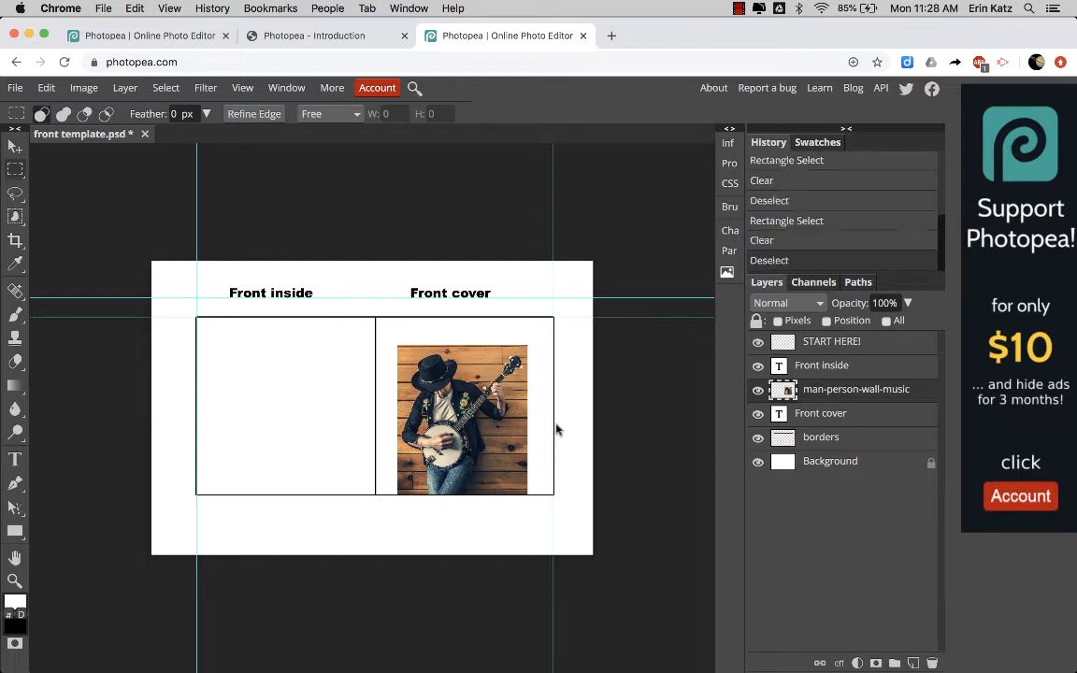
{"action": "left_click", "coordinate": [168, 87]}
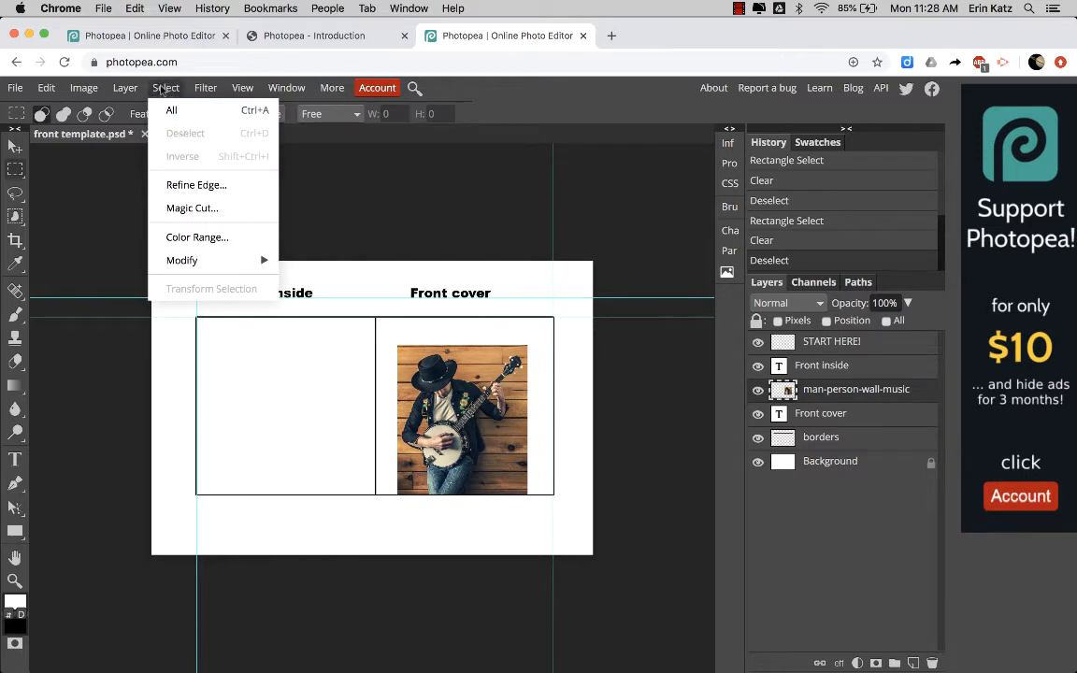
{"action": "left_click", "coordinate": [167, 88]}
{"action": "scroll", "coordinate": [413, 366], "scroll_direction": "up", "scroll_amount": 5}
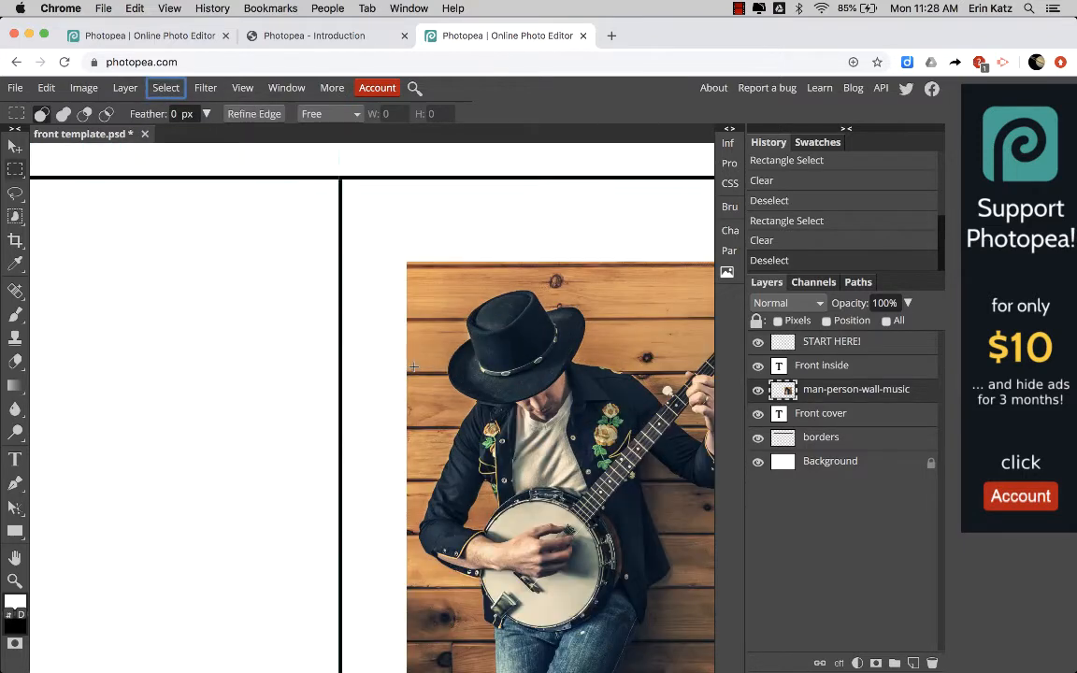
- Switch to the Quick Selection tool and enlarge its brush to 100 px
{"action": "scroll", "coordinate": [413, 366], "scroll_direction": "down", "scroll_amount": 2}
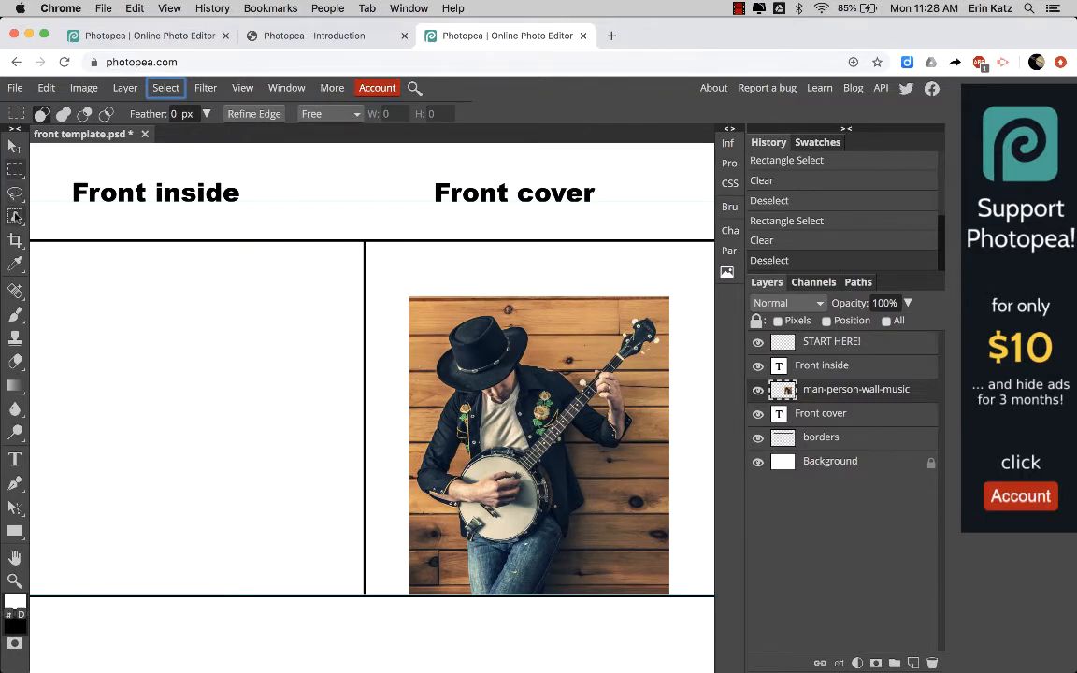
{"action": "left_click", "coordinate": [16, 217]}
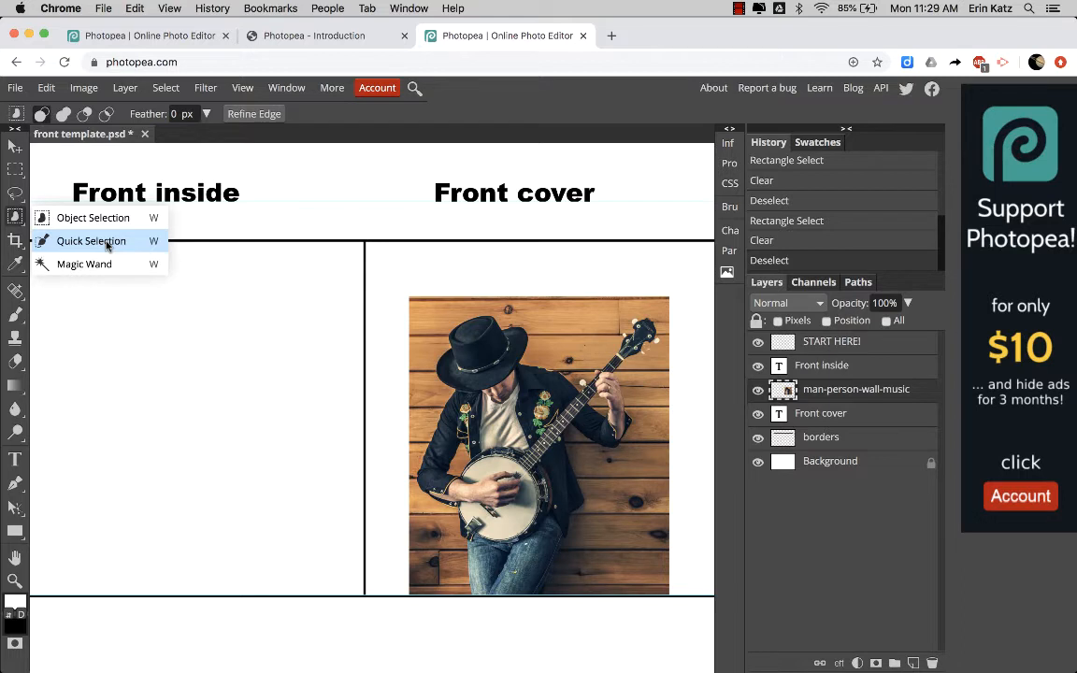
{"action": "left_click", "coordinate": [107, 242]}
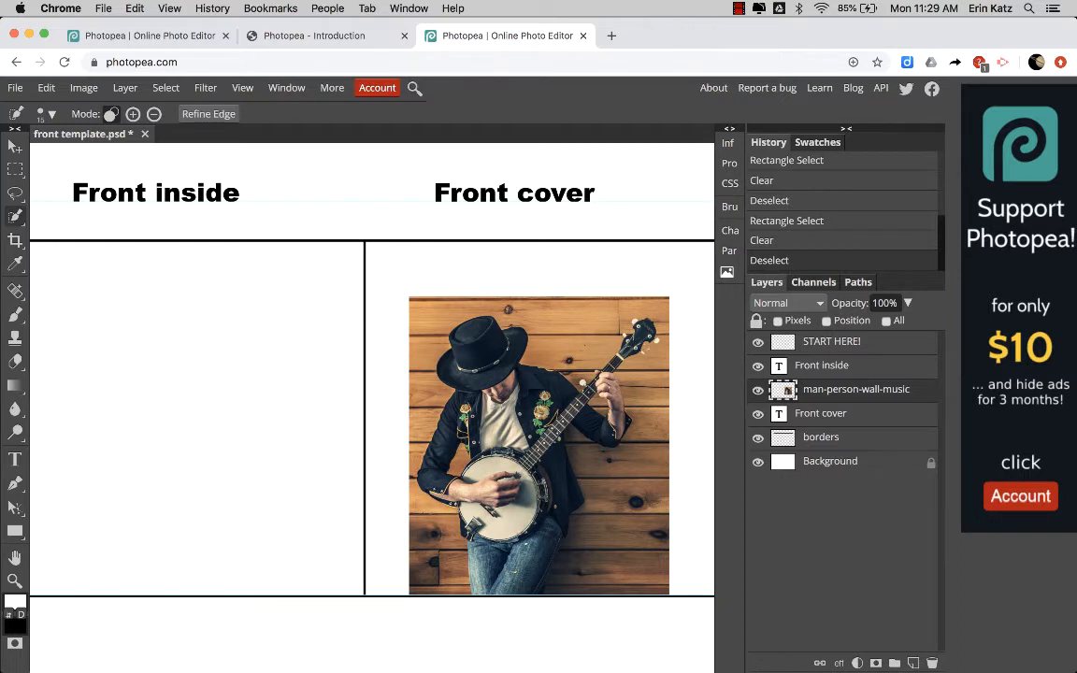
{"action": "key", "text": "bracketright"}
{"action": "key", "text": "bracketright"}
{"action": "key", "text": "bracketright"}
{"action": "key", "text": "bracketright"}
{"action": "key", "text": "bracketright"}
{"action": "left_click", "coordinate": [51, 113]}
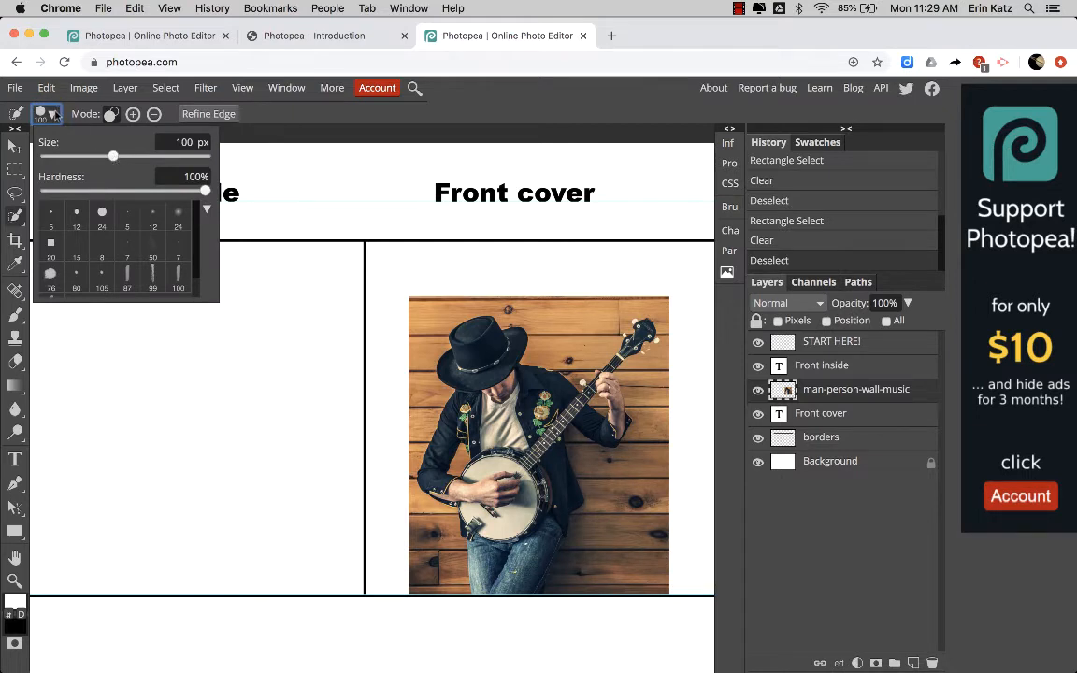
{"action": "left_click", "coordinate": [440, 591]}
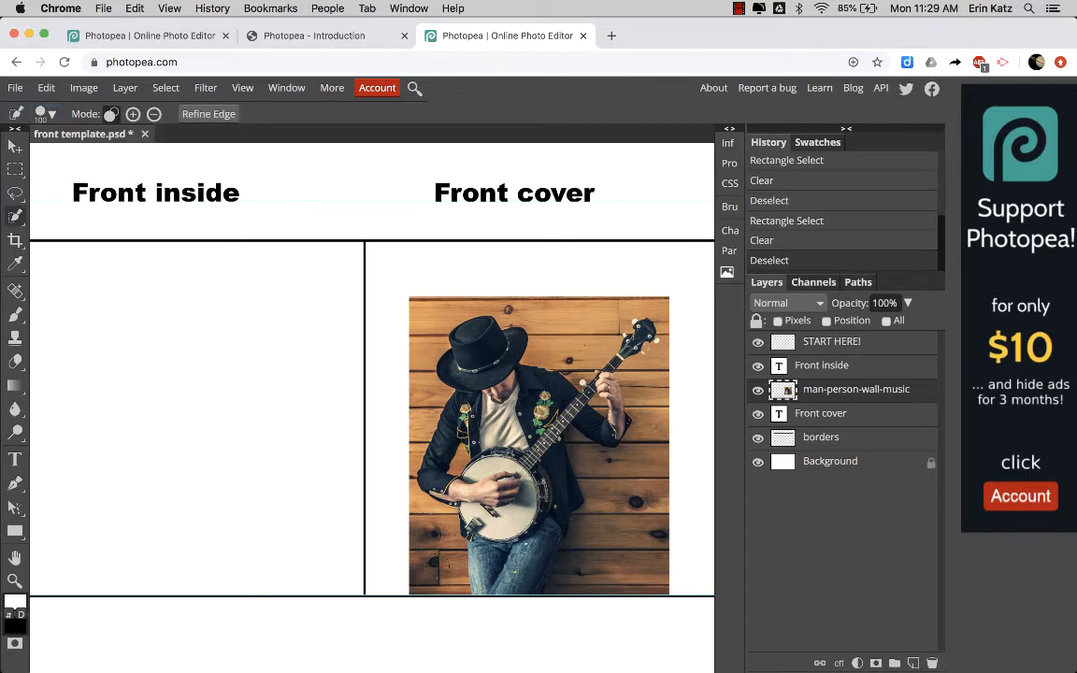
{"action": "left_click", "coordinate": [439, 402]}
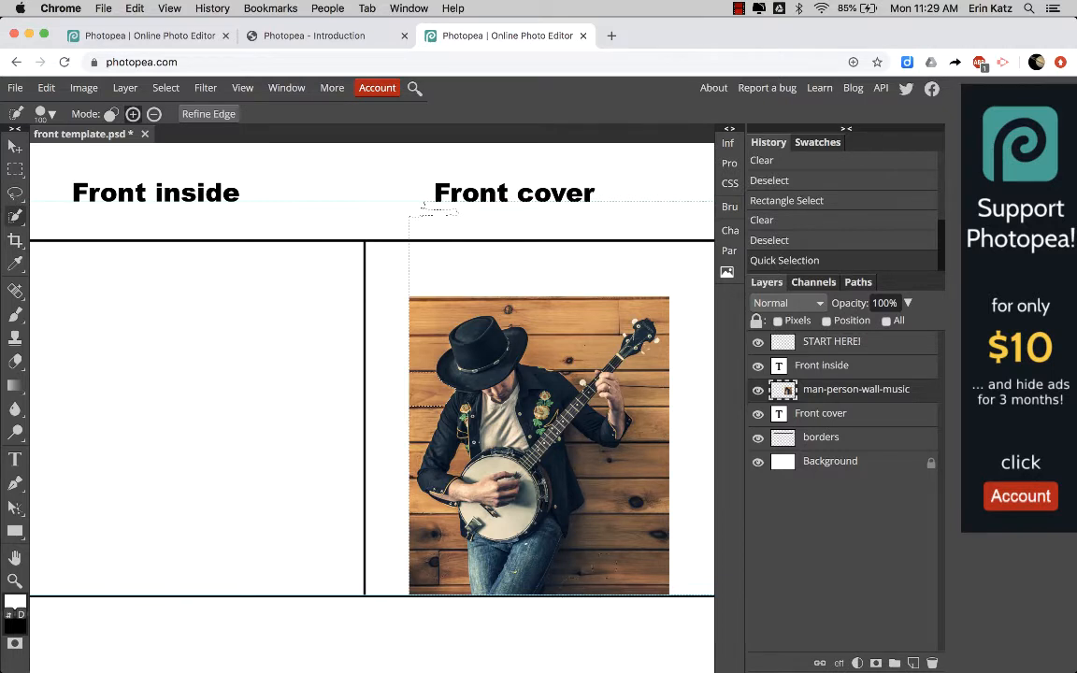
{"action": "key", "text": "super+d"}
{"action": "left_click", "coordinate": [514, 568]}
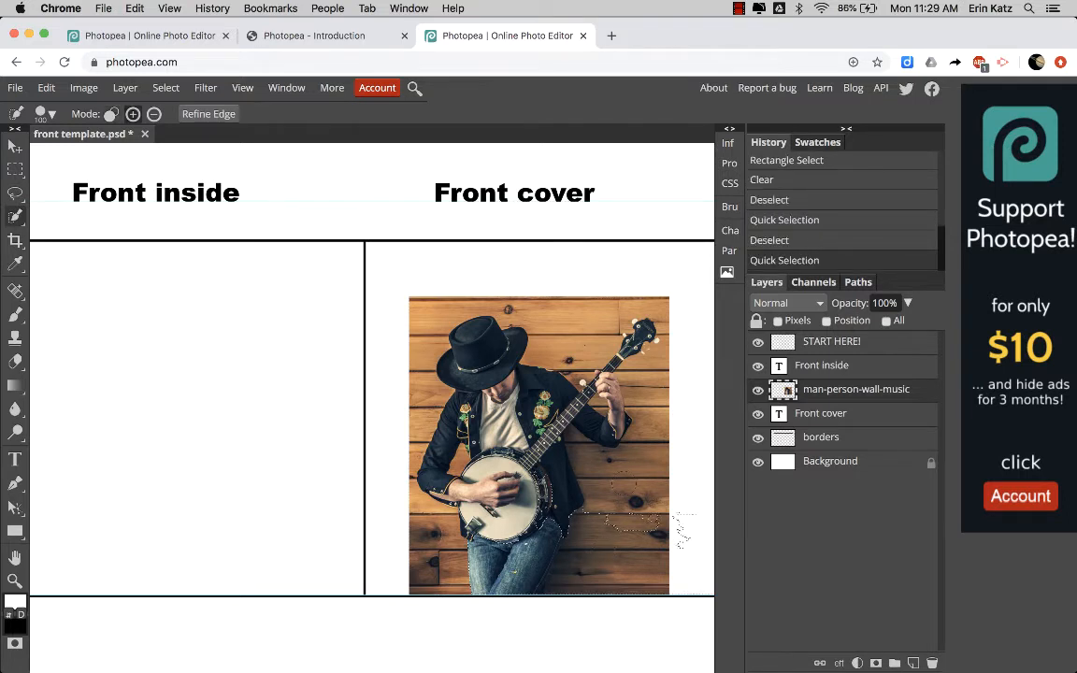
{"action": "left_click", "coordinate": [425, 207]}
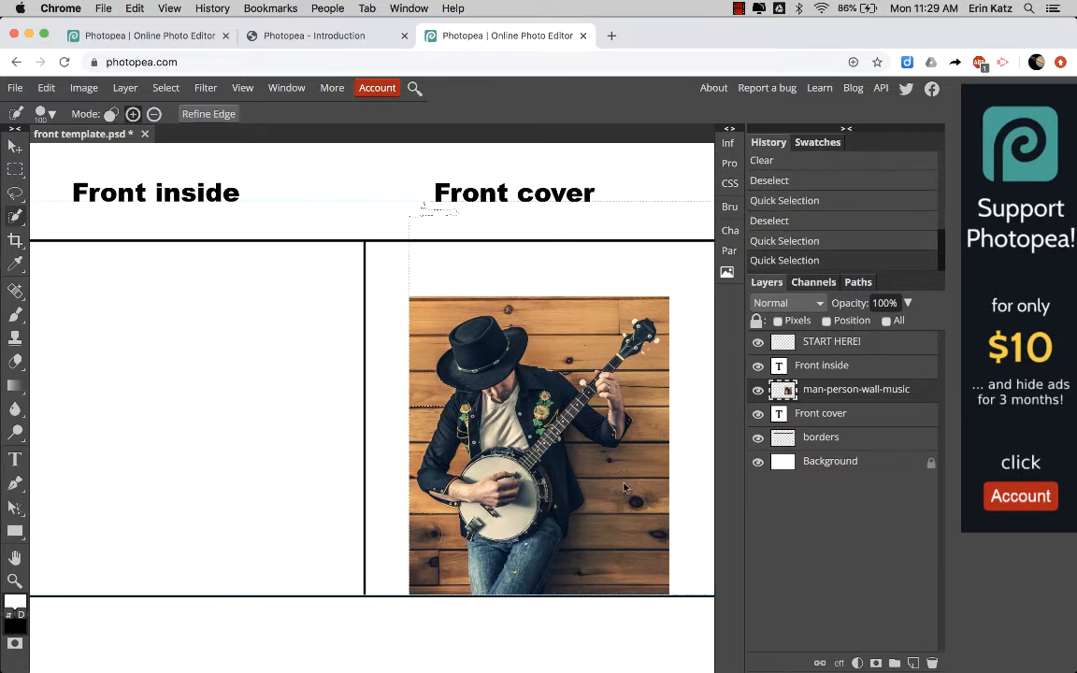
{"action": "key", "text": "super+d"}
- Reduce the Quick Selection brush size to 45 px
{"action": "key", "text": "bracketleft"}
{"action": "key", "text": "bracketleft"}
{"action": "key", "text": "bracketleft"}
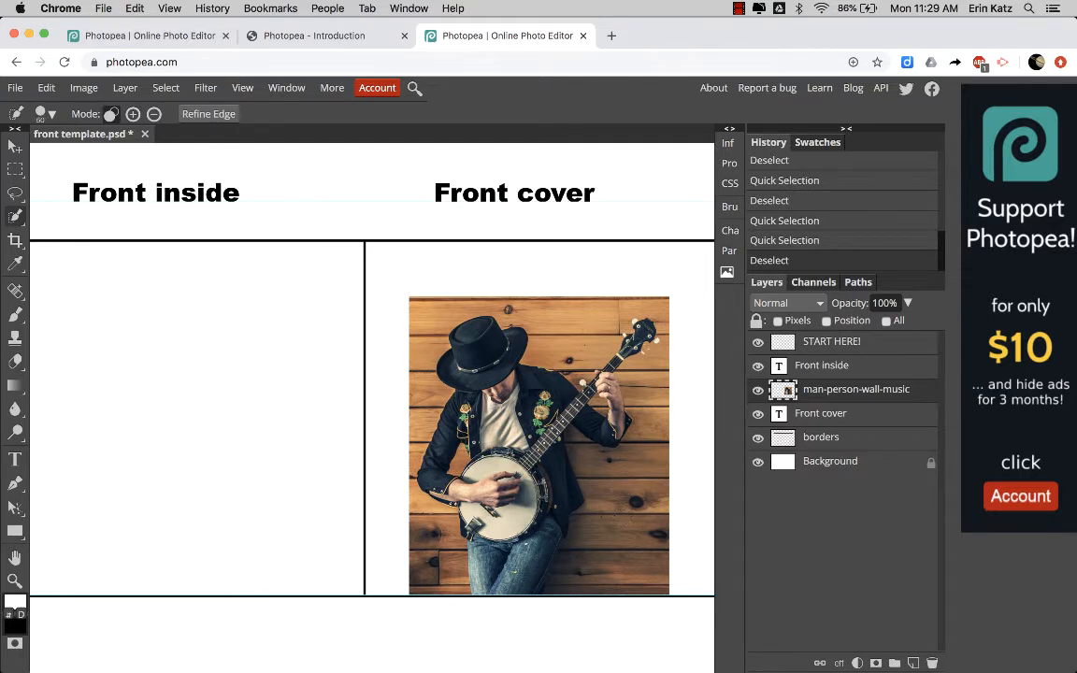
{"action": "left_click", "coordinate": [612, 528]}
{"action": "left_click", "coordinate": [425, 208]}
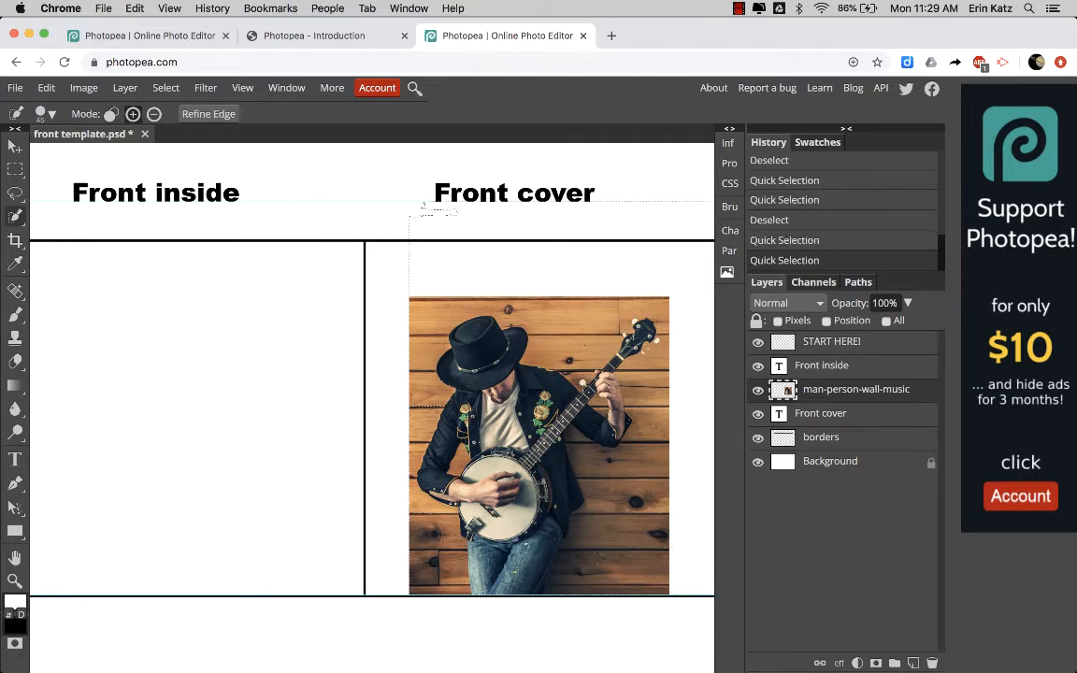
{"action": "key", "text": "super+d"}
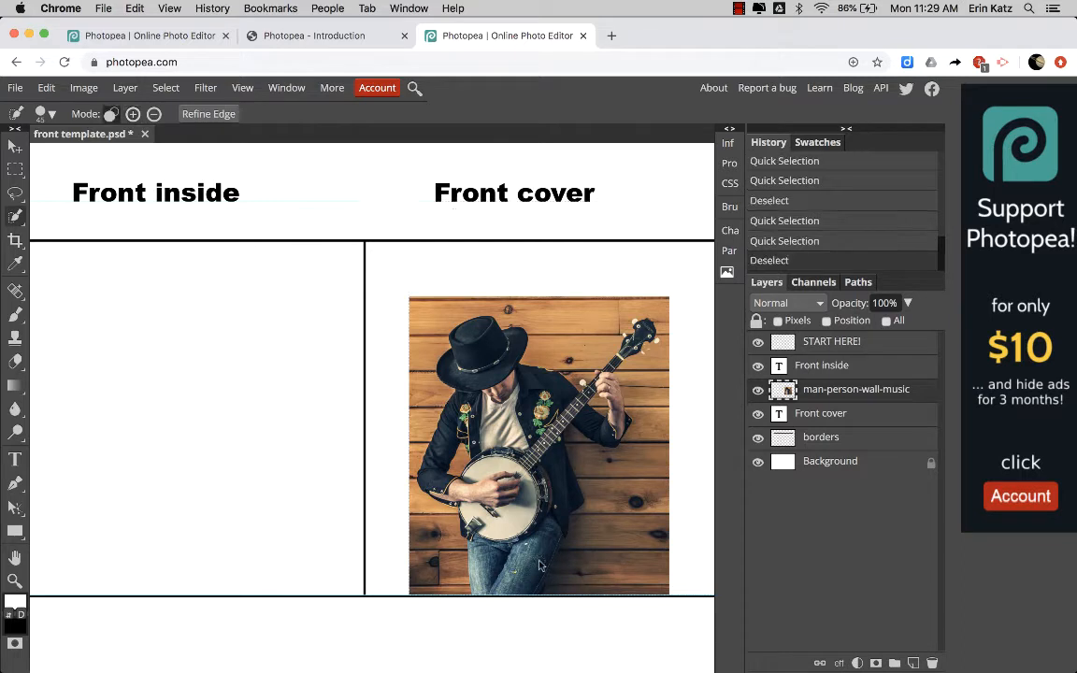
- Select the man from jeans to hat, together with his banjo, using Quick Selection strokes
{"action": "left_click", "coordinate": [516, 563]}
{"action": "left_click", "coordinate": [505, 540]}
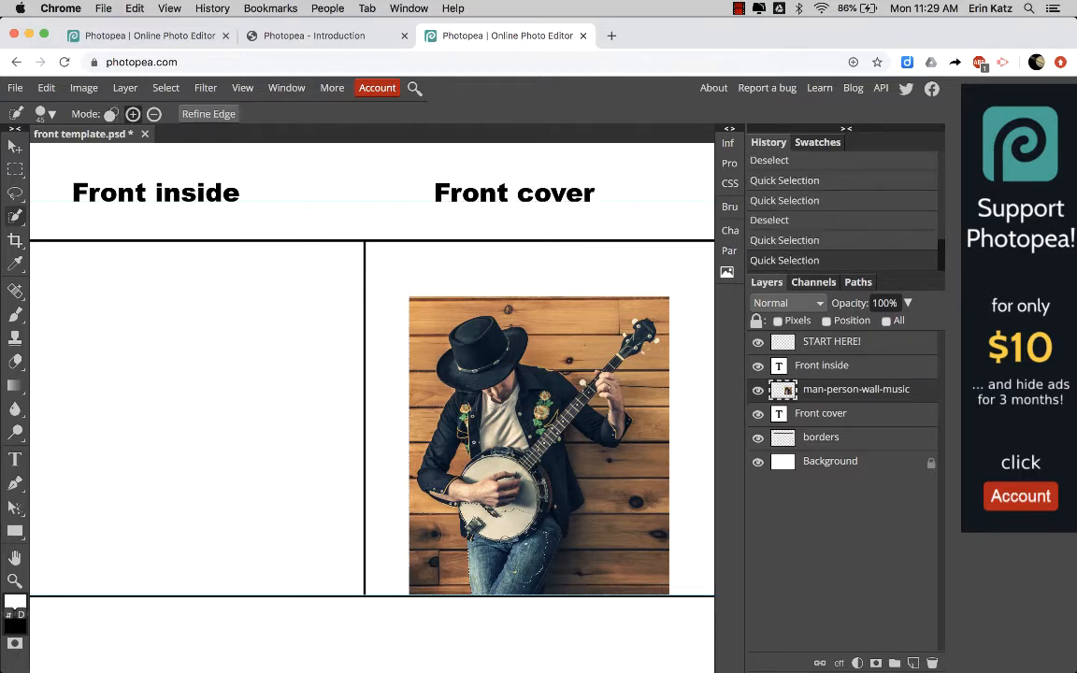
{"action": "left_click", "coordinate": [505, 535]}
{"action": "left_click", "coordinate": [495, 542]}
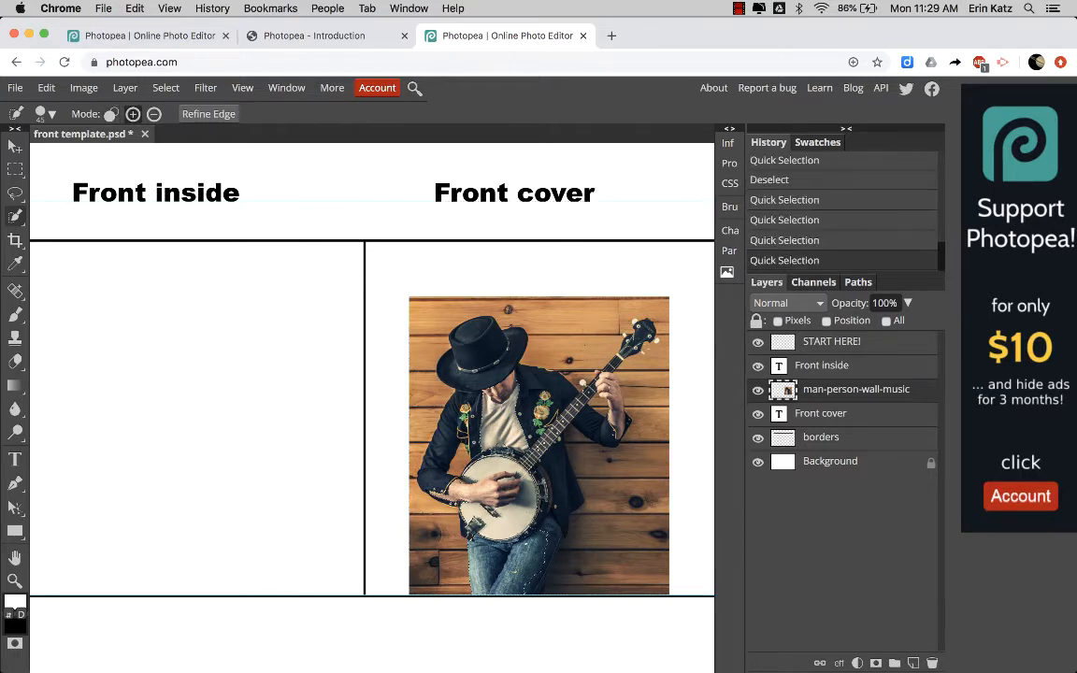
{"action": "left_click", "coordinate": [479, 536]}
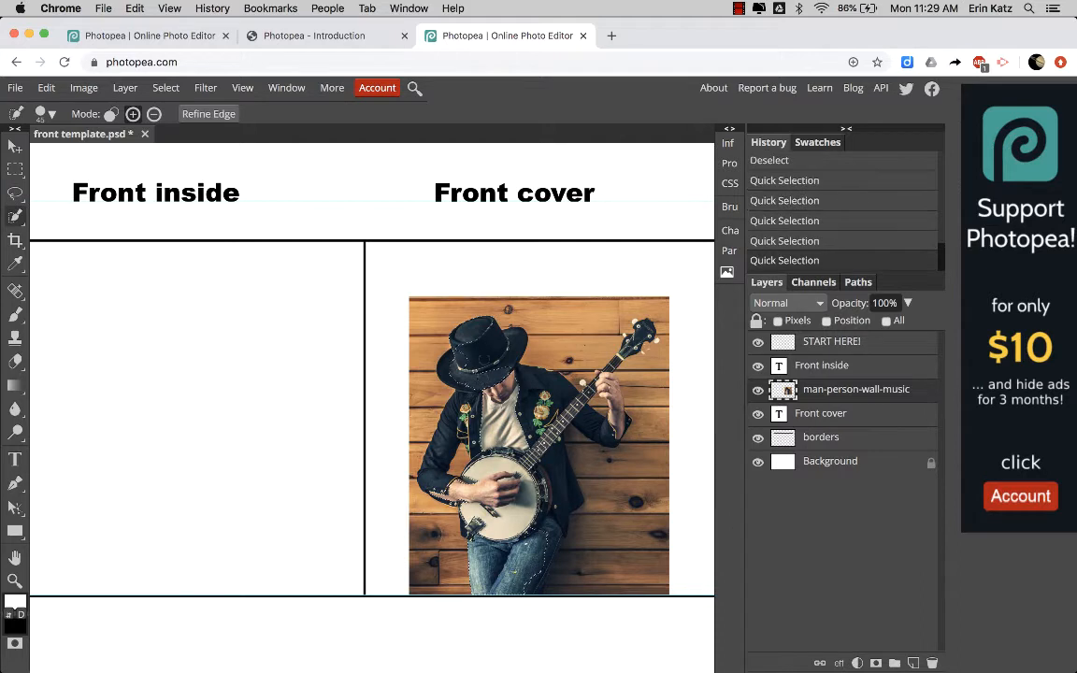
{"action": "left_click", "coordinate": [483, 359]}
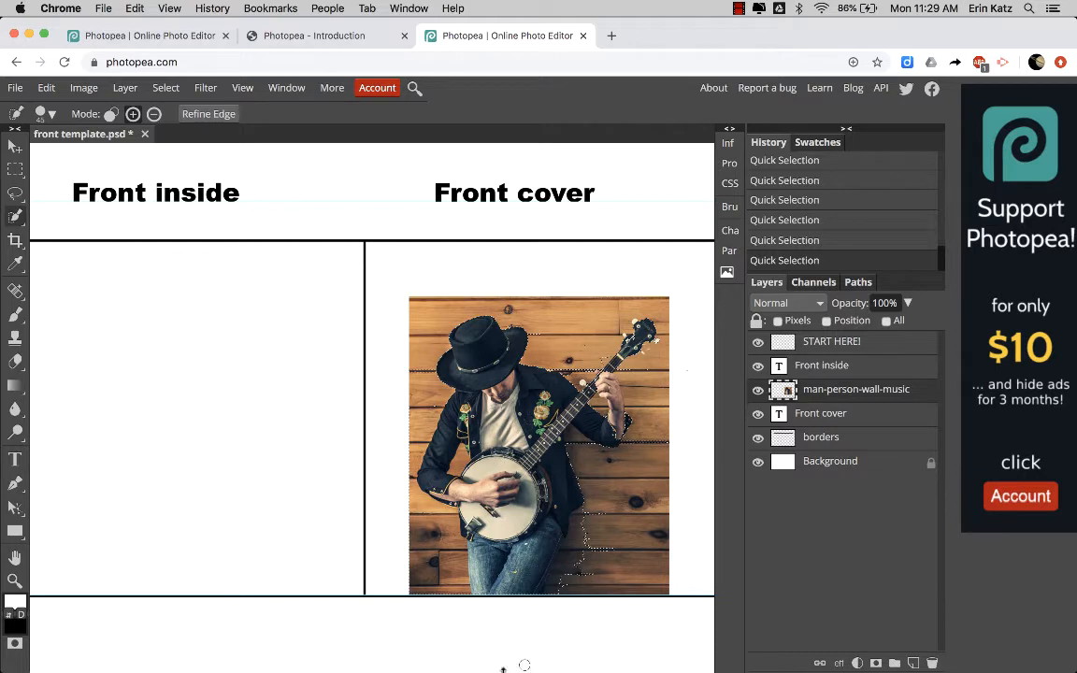
- Subtract the wall beside the man and the gap inside his bent arm from the selection, reducing the brush to 15 px
{"action": "left_click", "coordinate": [154, 113]}
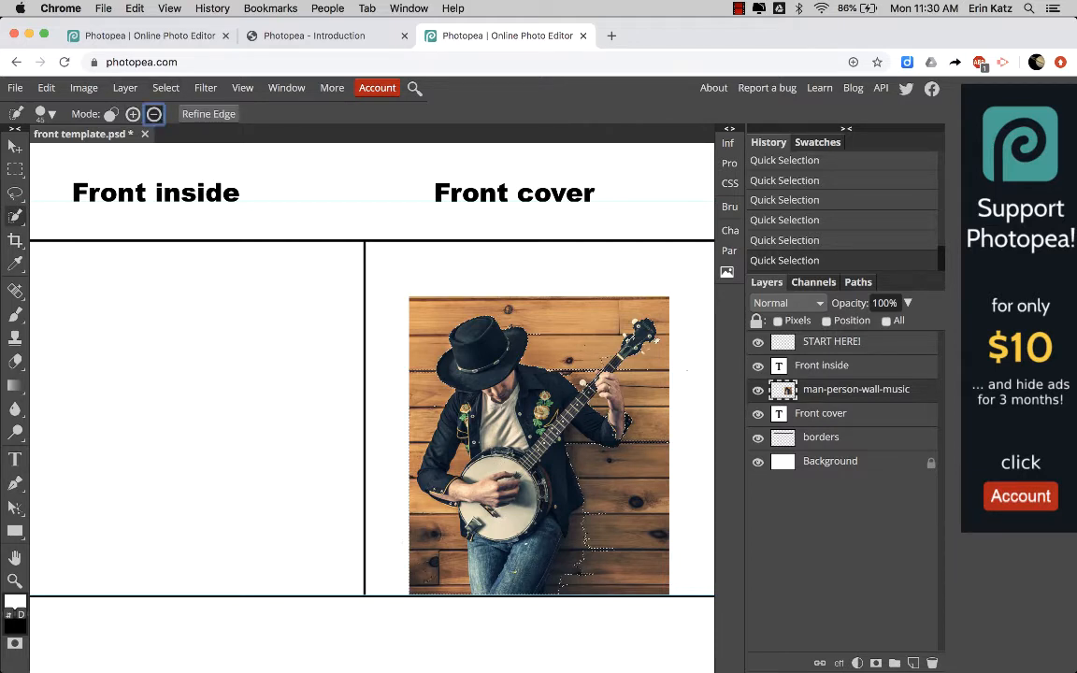
{"action": "left_click", "coordinate": [425, 573]}
{"action": "left_click", "coordinate": [428, 576]}
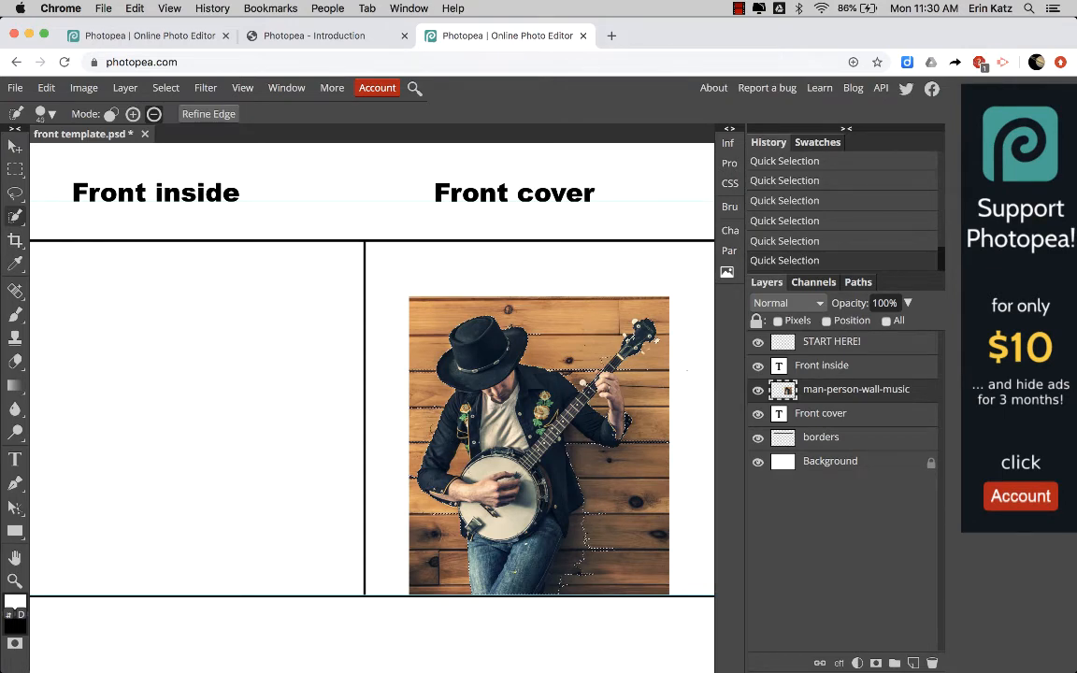
{"action": "scroll", "coordinate": [433, 434], "scroll_direction": "up", "scroll_amount": 5}
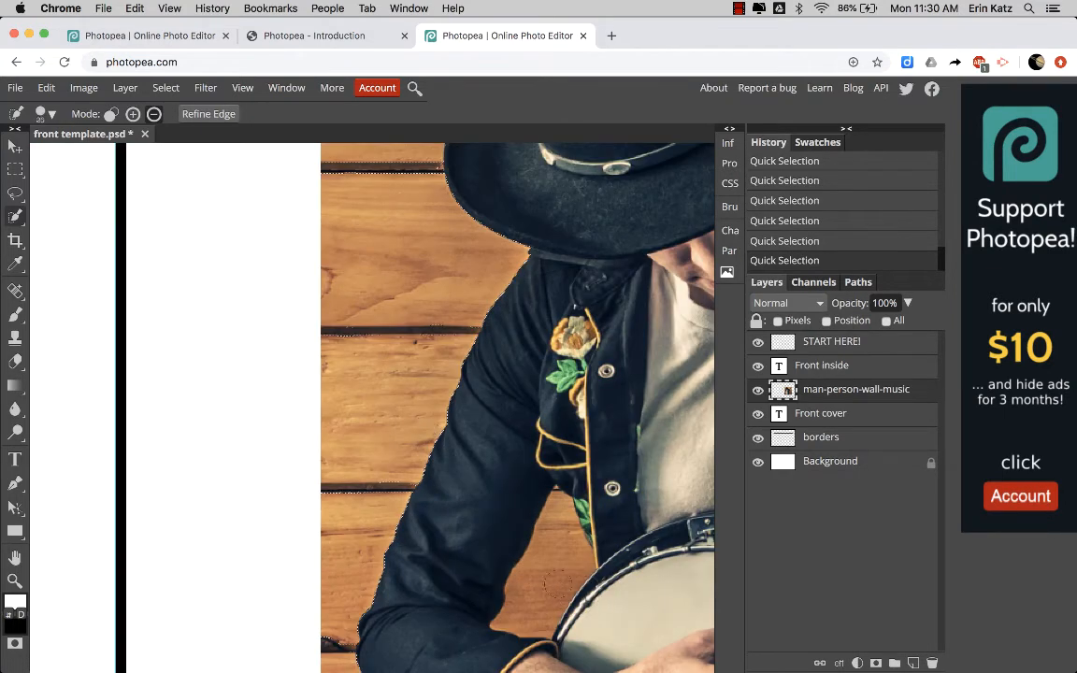
{"action": "key", "text": "bracketleft"}
{"action": "left_click", "coordinate": [557, 584]}
{"action": "scroll", "coordinate": [557, 583], "scroll_direction": "down", "scroll_amount": 5}
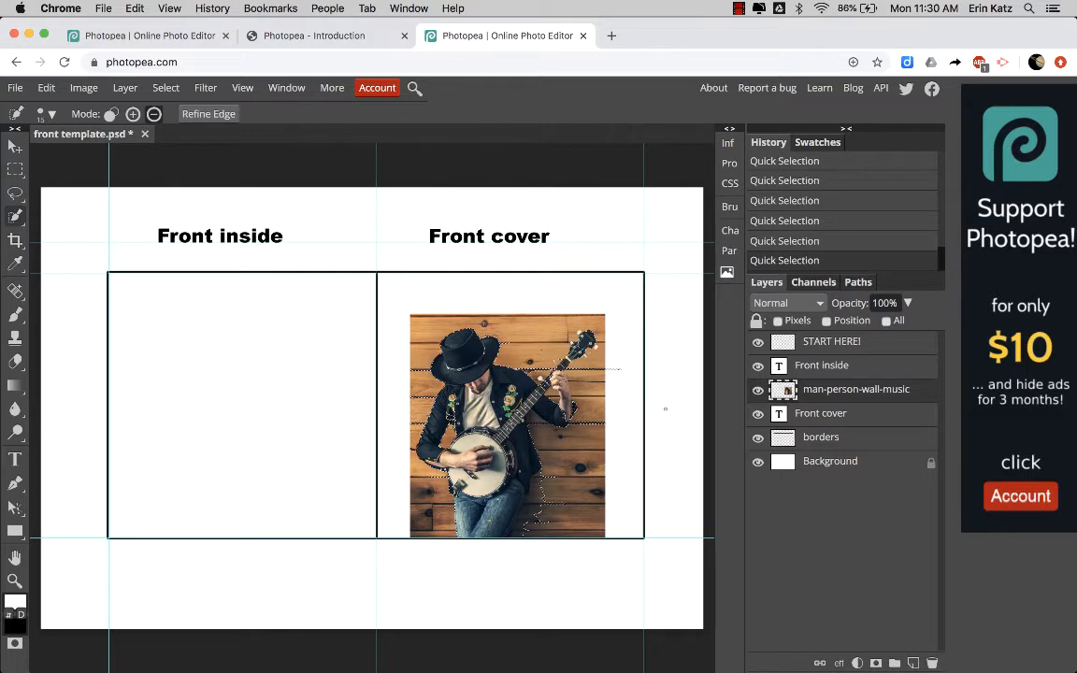
- Add a raster mask from the selection to the man-person-wall-music layer and switch to the Brush tool
{"action": "left_click", "coordinate": [876, 663]}
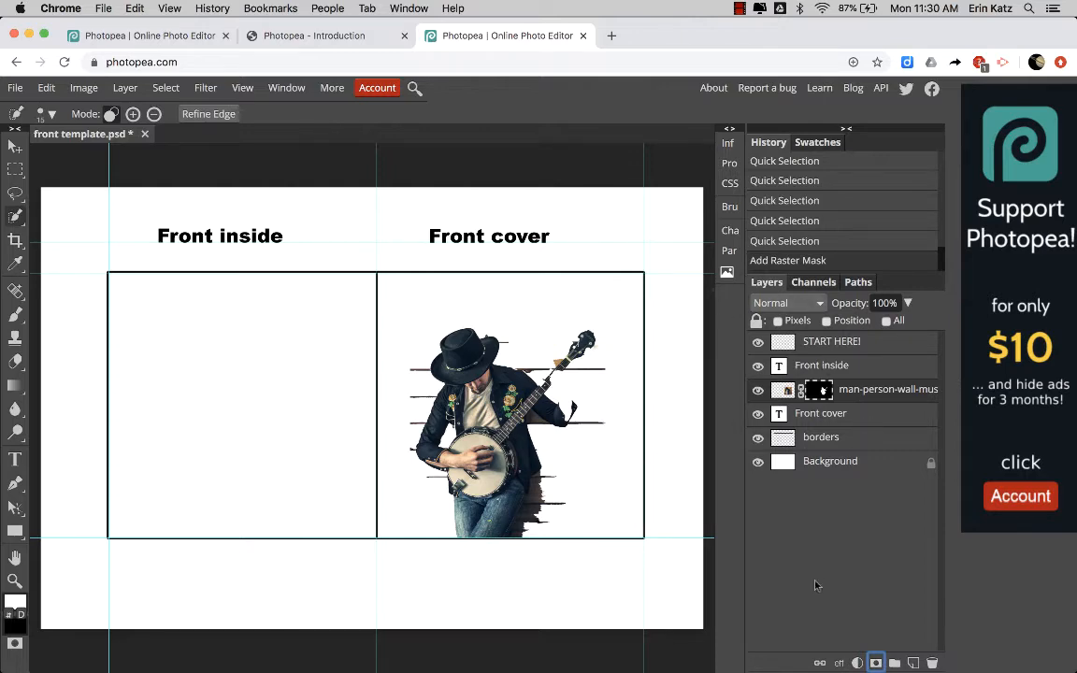
{"action": "scroll", "coordinate": [533, 501], "scroll_direction": "up", "scroll_amount": 5}
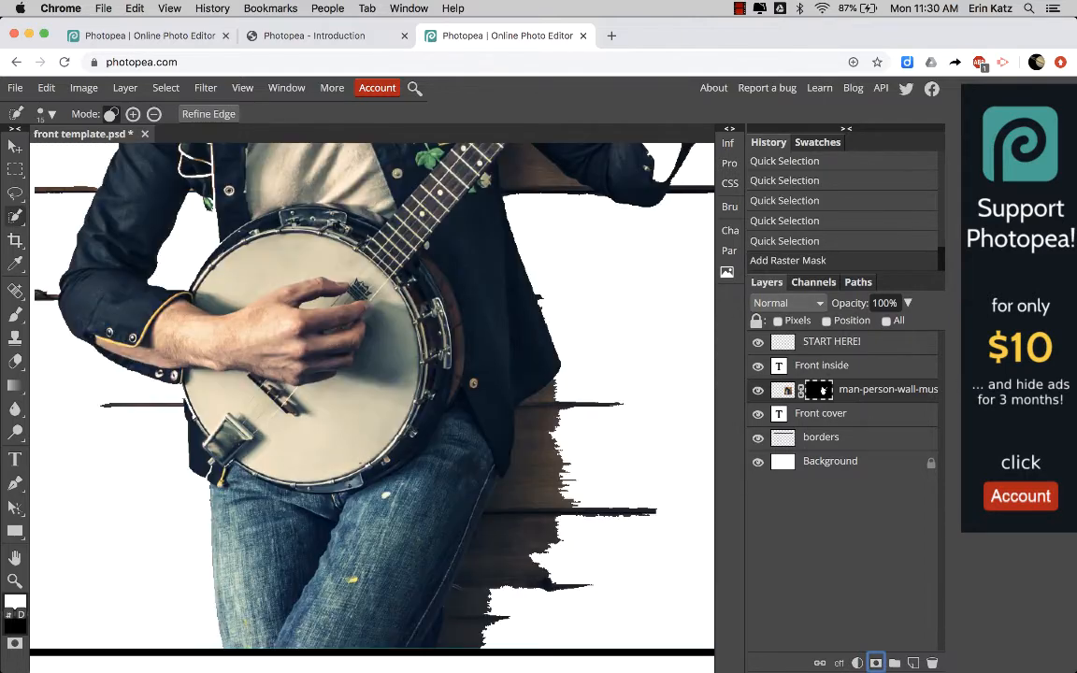
{"action": "scroll", "coordinate": [528, 500], "scroll_direction": "down", "scroll_amount": 3}
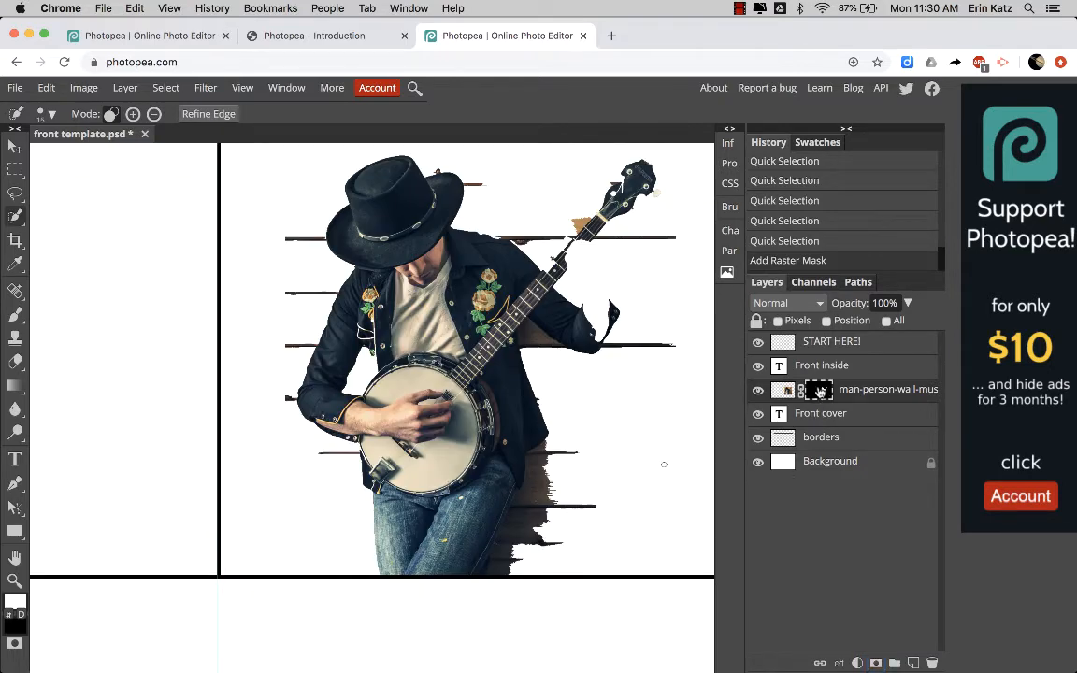
{"action": "left_click", "coordinate": [12, 316]}
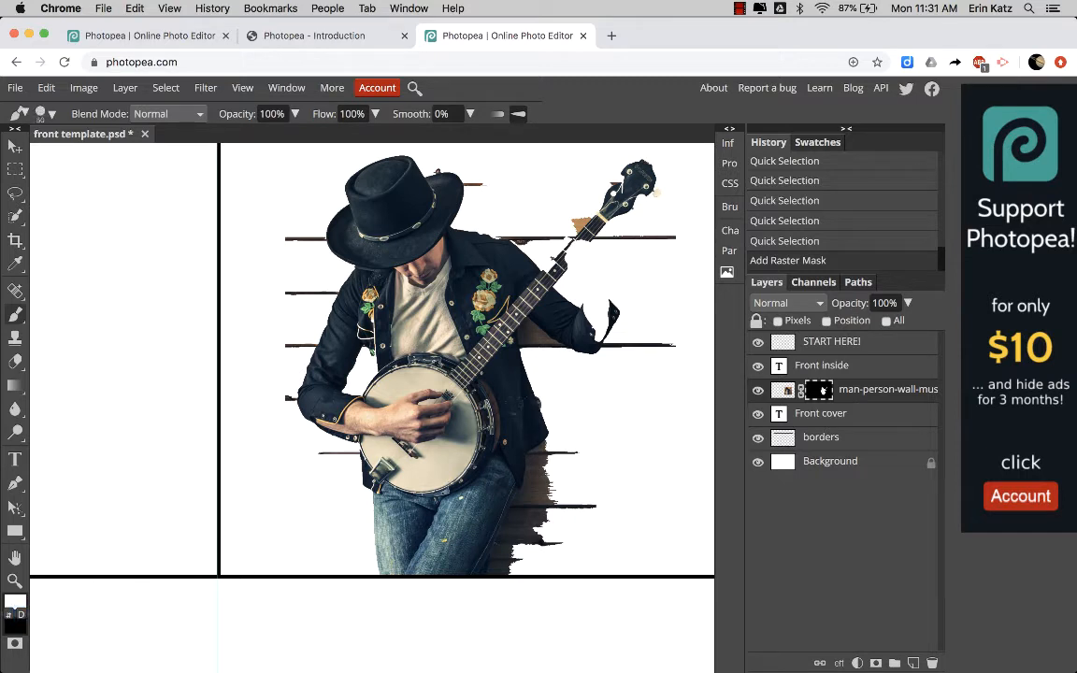
- Try a white brush stroke on the layer mask beside the jacket and undo it
{"action": "mouse_move", "coordinate": [531, 375]}
{"action": "left_mouse_down"}
{"action": "mouse_move", "coordinate": [650, 390]}
{"action": "mouse_move", "coordinate": [547, 390]}
{"action": "mouse_move", "coordinate": [645, 387]}
{"action": "left_mouse_up"}
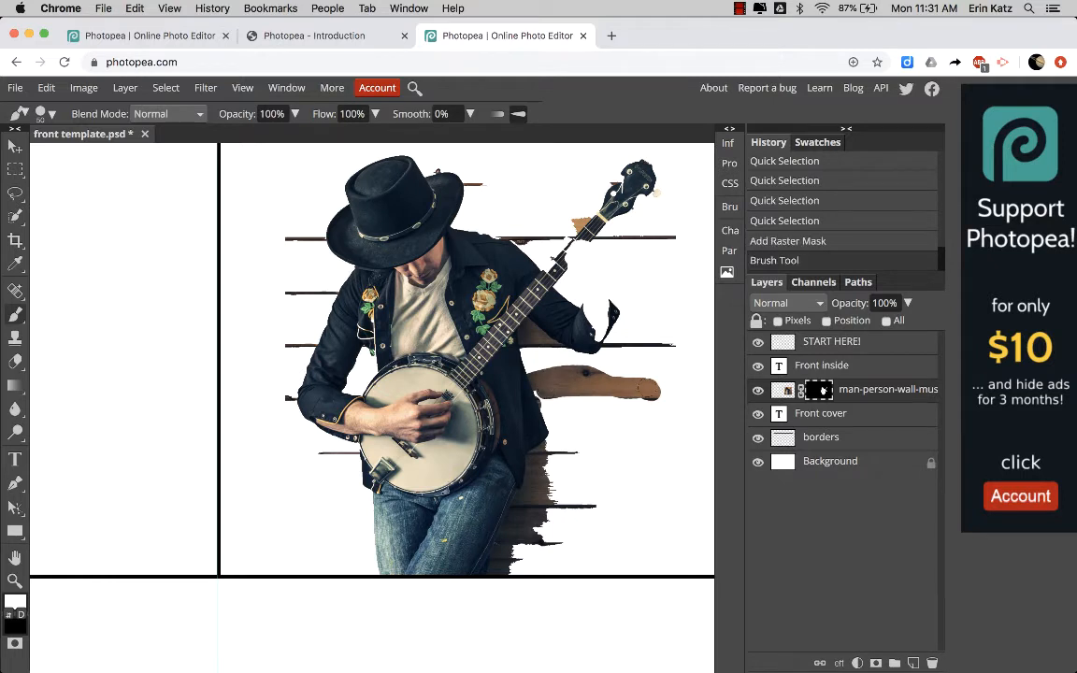
{"action": "key", "text": "ctrl+z"}
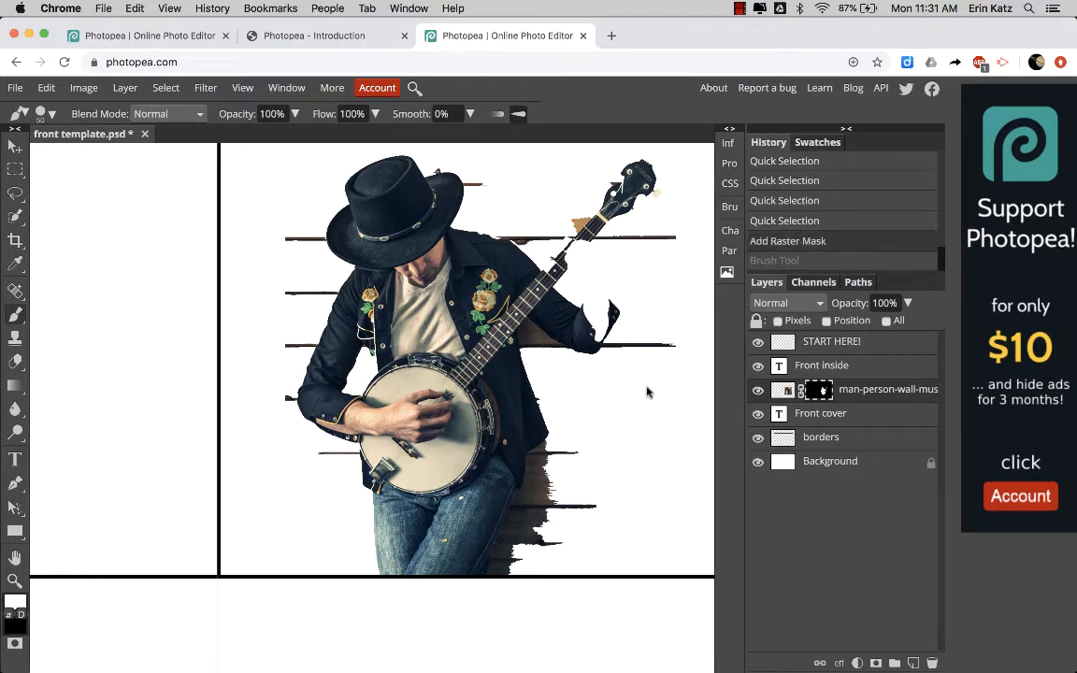
- Paint black on the layer mask over the leftover wood beside the jeans and the dark line beyond the elbow, undoing one stray stroke
{"action": "left_click", "coordinate": [10, 614]}
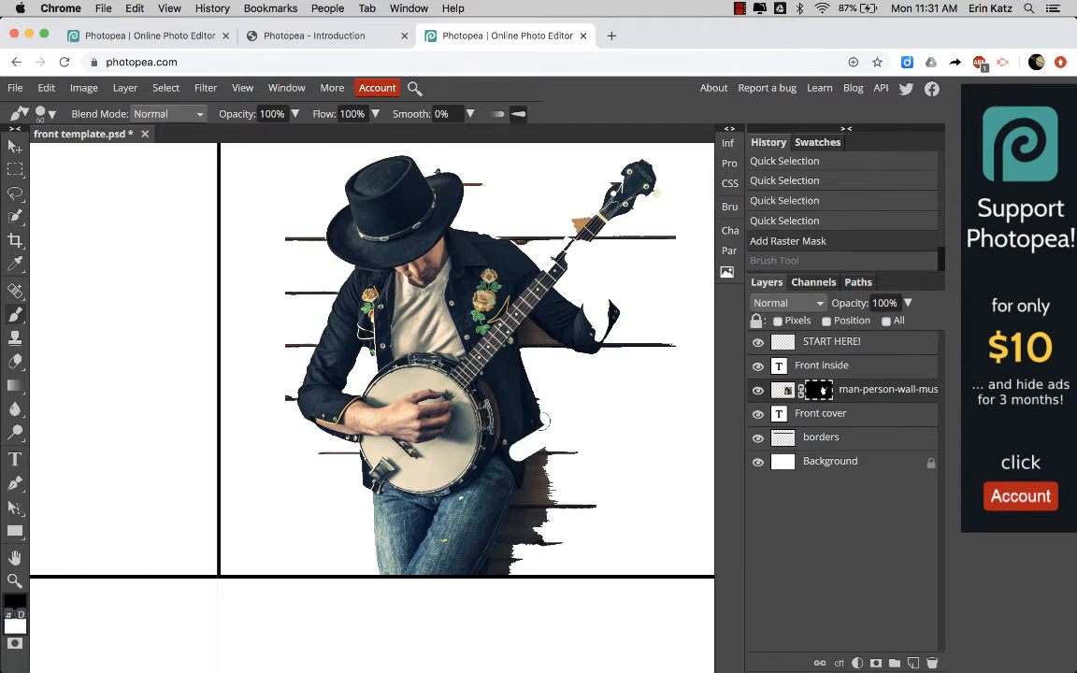
{"action": "left_click_drag", "start_coordinate": [589, 433], "coordinate": [488, 454]}
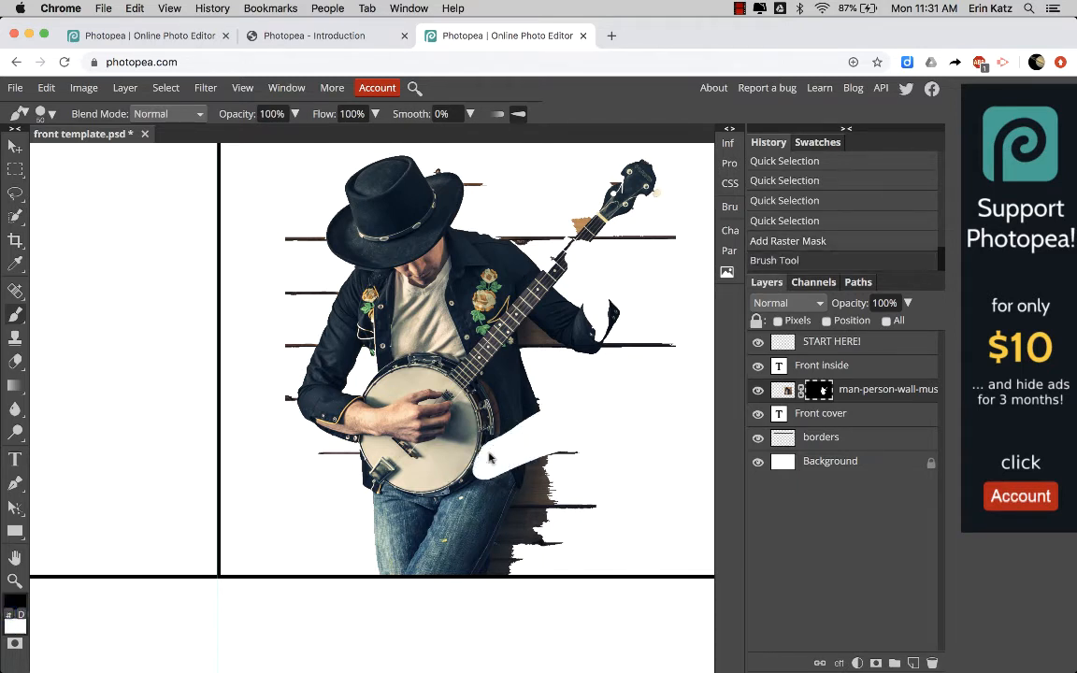
{"action": "key", "text": "ctrl+z"}
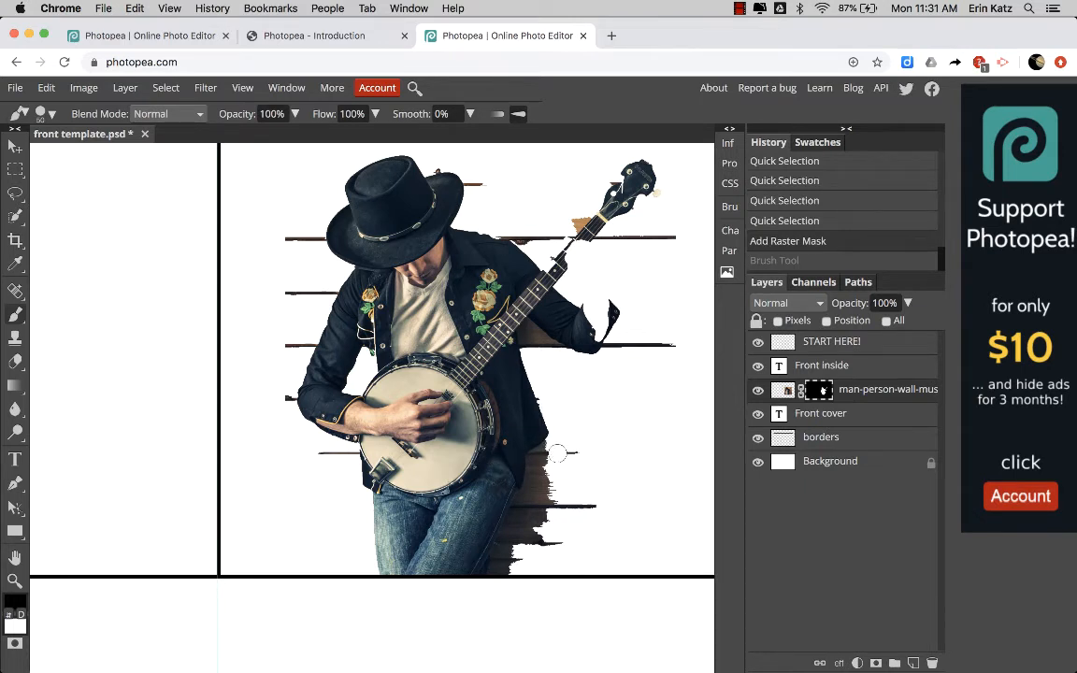
{"action": "mouse_move", "coordinate": [558, 458]}
{"action": "left_mouse_down"}
{"action": "mouse_move", "coordinate": [545, 521]}
{"action": "mouse_move", "coordinate": [555, 491]}
{"action": "mouse_move", "coordinate": [562, 541]}
{"action": "mouse_move", "coordinate": [585, 508]}
{"action": "mouse_move", "coordinate": [540, 507]}
{"action": "mouse_move", "coordinate": [536, 494]}
{"action": "mouse_move", "coordinate": [512, 554]}
{"action": "mouse_move", "coordinate": [537, 527]}
{"action": "mouse_move", "coordinate": [553, 552]}
{"action": "mouse_move", "coordinate": [528, 524]}
{"action": "mouse_move", "coordinate": [507, 572]}
{"action": "left_mouse_up"}
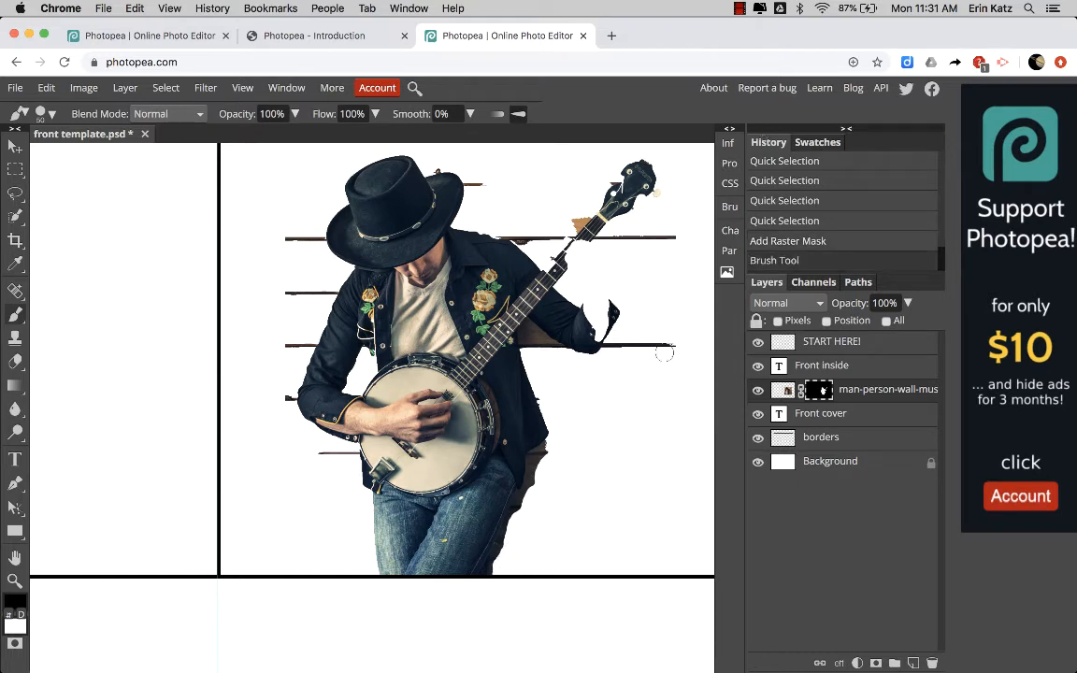
{"action": "mouse_move", "coordinate": [638, 344]}
{"action": "left_mouse_down"}
{"action": "mouse_move", "coordinate": [678, 339]}
{"action": "mouse_move", "coordinate": [621, 338]}
{"action": "mouse_move", "coordinate": [609, 350]}
{"action": "left_mouse_up"}
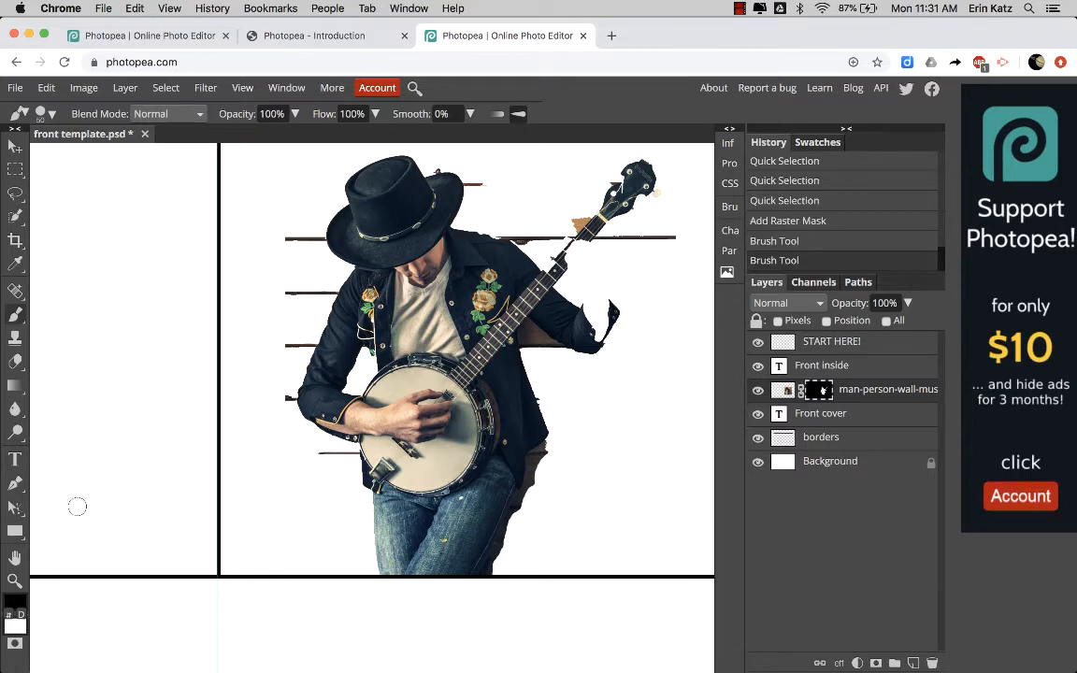
- Paint white on the layer mask to restore the fretting hand and the upper banjo neck
{"action": "left_click", "coordinate": [8, 616]}
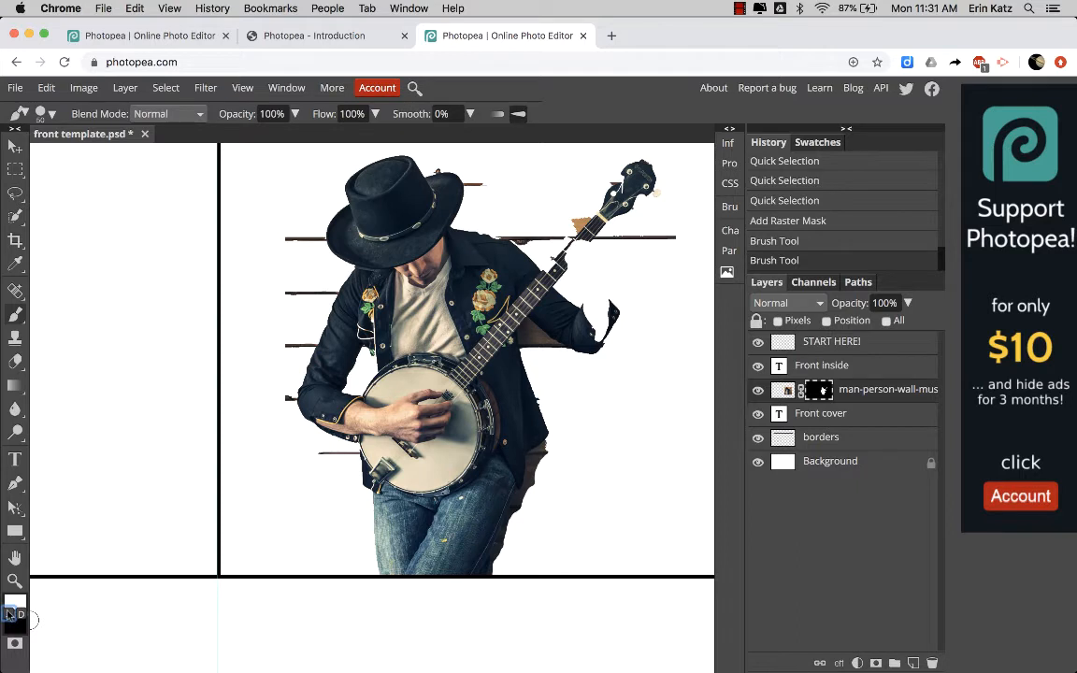
{"action": "mouse_move", "coordinate": [581, 251]}
{"action": "left_mouse_down"}
{"action": "mouse_move", "coordinate": [590, 241]}
{"action": "mouse_move", "coordinate": [566, 273]}
{"action": "mouse_move", "coordinate": [556, 251]}
{"action": "mouse_move", "coordinate": [598, 207]}
{"action": "left_mouse_up"}
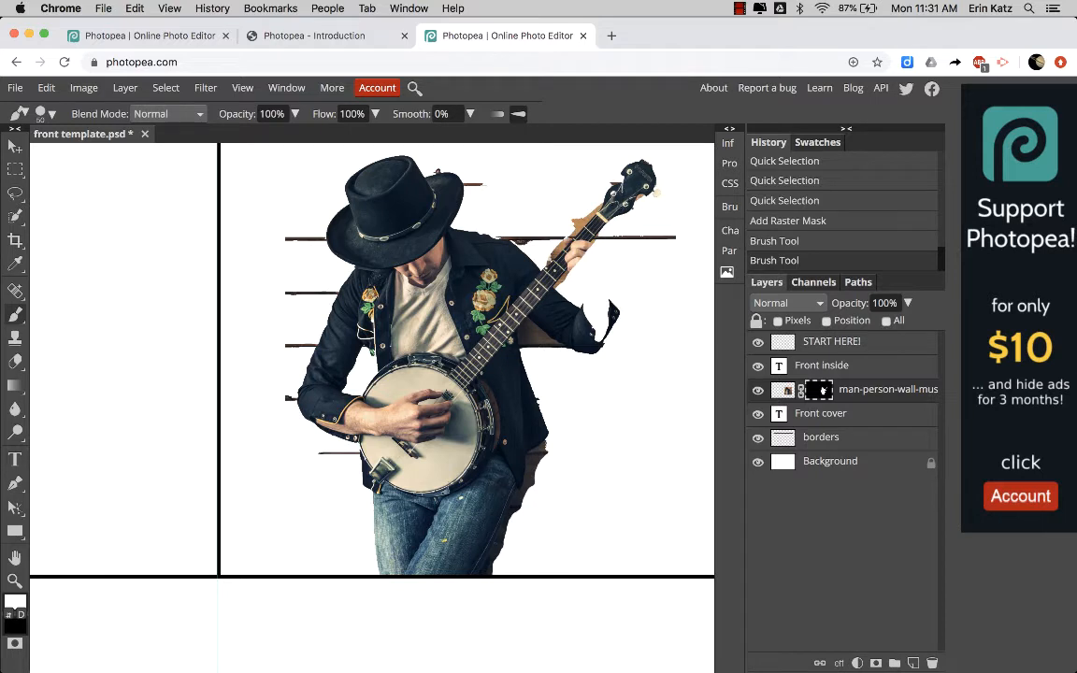
{"action": "left_click", "coordinate": [433, 291]}
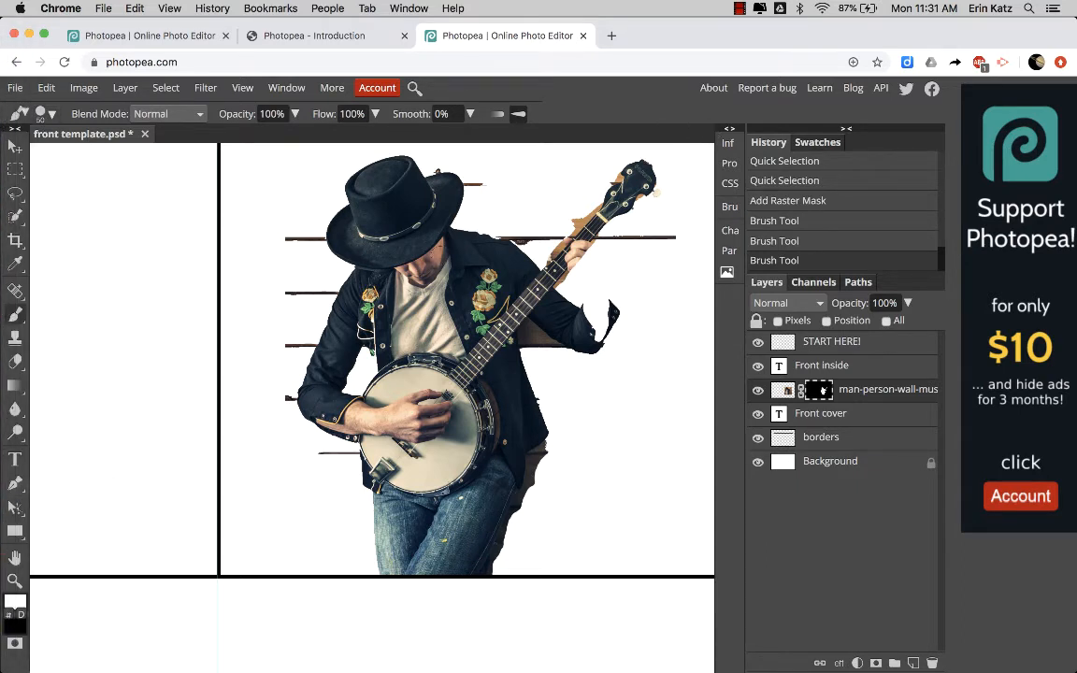
{"action": "left_click", "coordinate": [738, 9]}
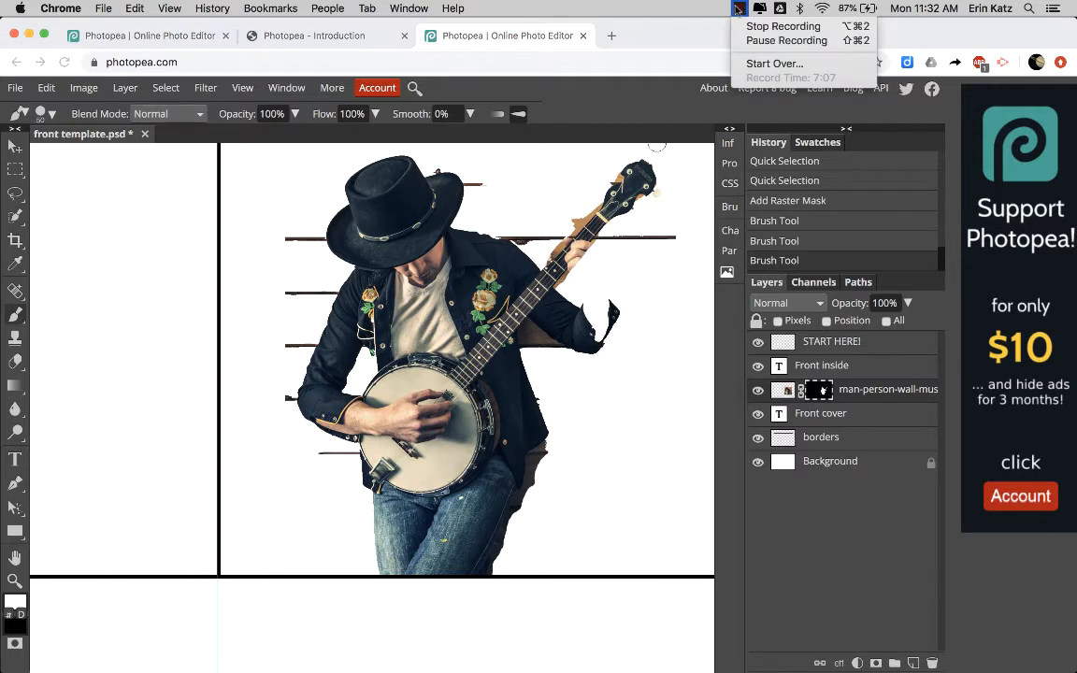
{"action": "left_click", "coordinate": [720, 41]}
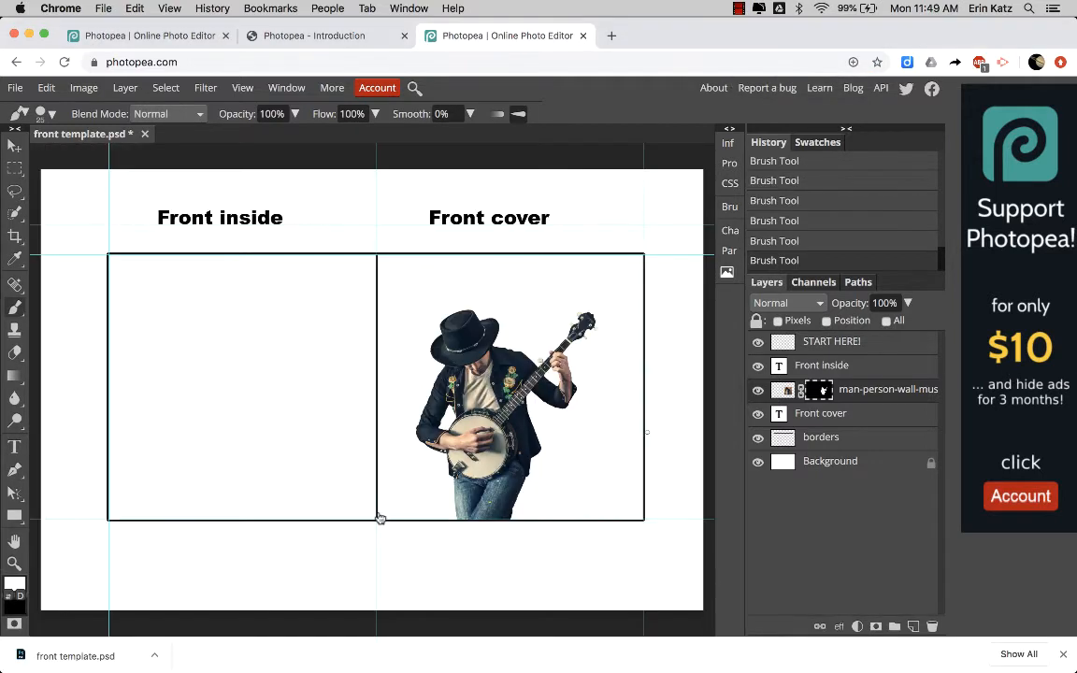
- Examine the masked cutout's edges up close along the jacket, sleeve and banjo neck, and review the whole template
{"action": "left_click", "coordinate": [738, 9]}
{"action": "left_click", "coordinate": [785, 41]}
{"action": "scroll", "coordinate": [553, 590], "scroll_direction": "up", "scroll_amount": 3}
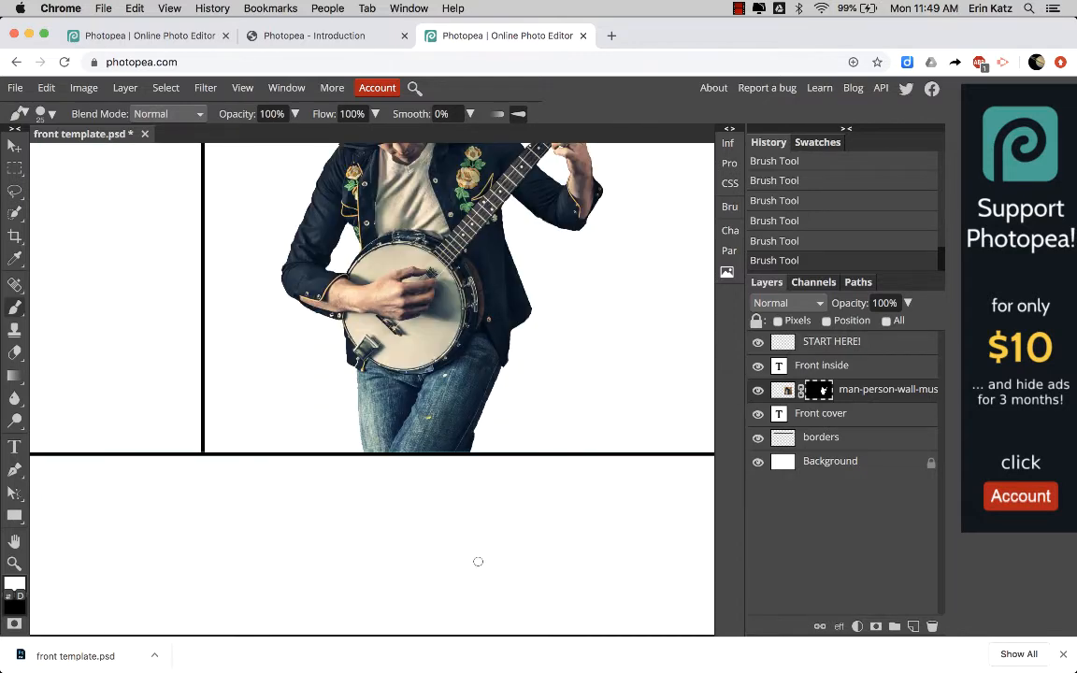
{"action": "scroll", "coordinate": [472, 542], "scroll_direction": "up", "scroll_amount": 3}
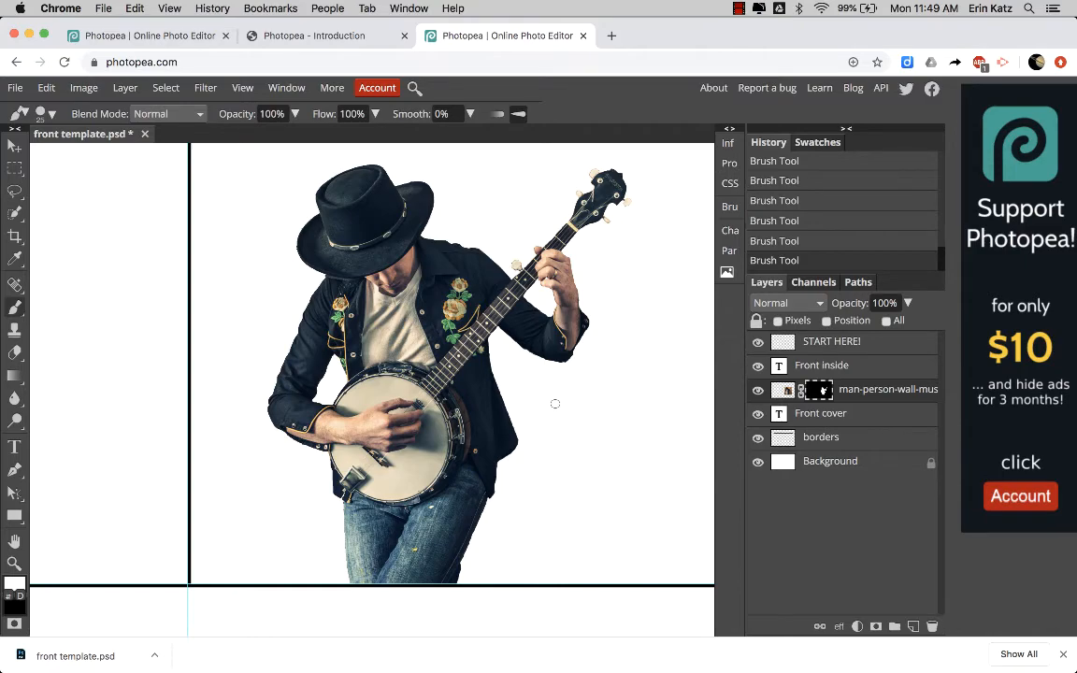
{"action": "scroll", "coordinate": [554, 403], "scroll_direction": "up", "scroll_amount": 5}
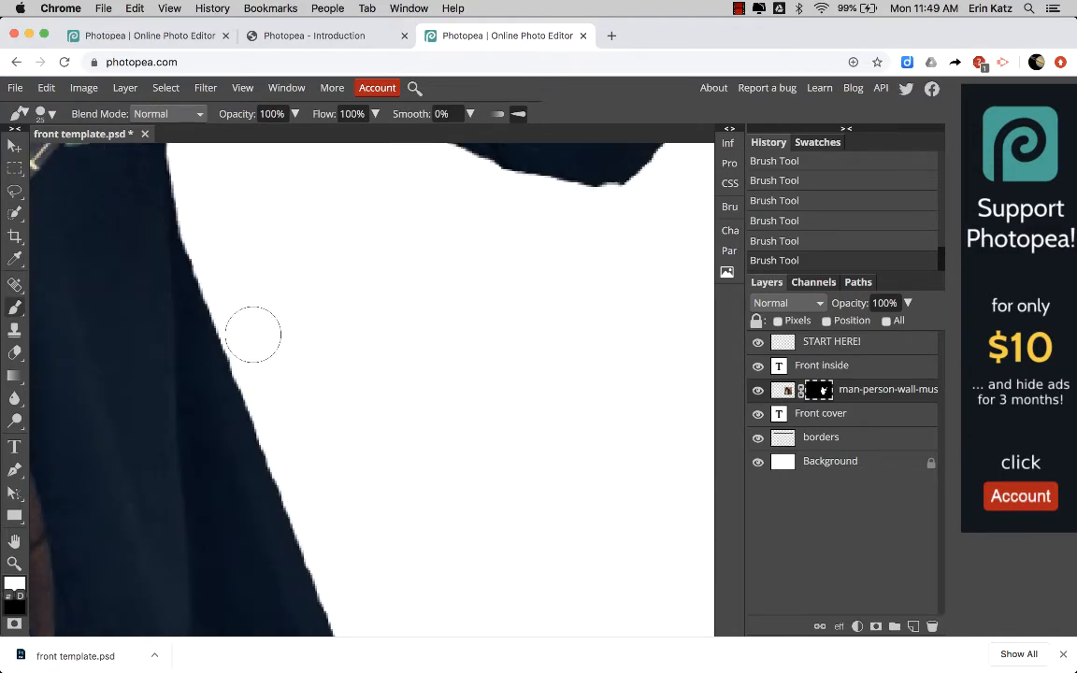
{"action": "scroll", "coordinate": [252, 334], "scroll_direction": "up", "scroll_amount": 2}
{"action": "scroll", "coordinate": [252, 333], "scroll_direction": "up", "scroll_amount": 7}
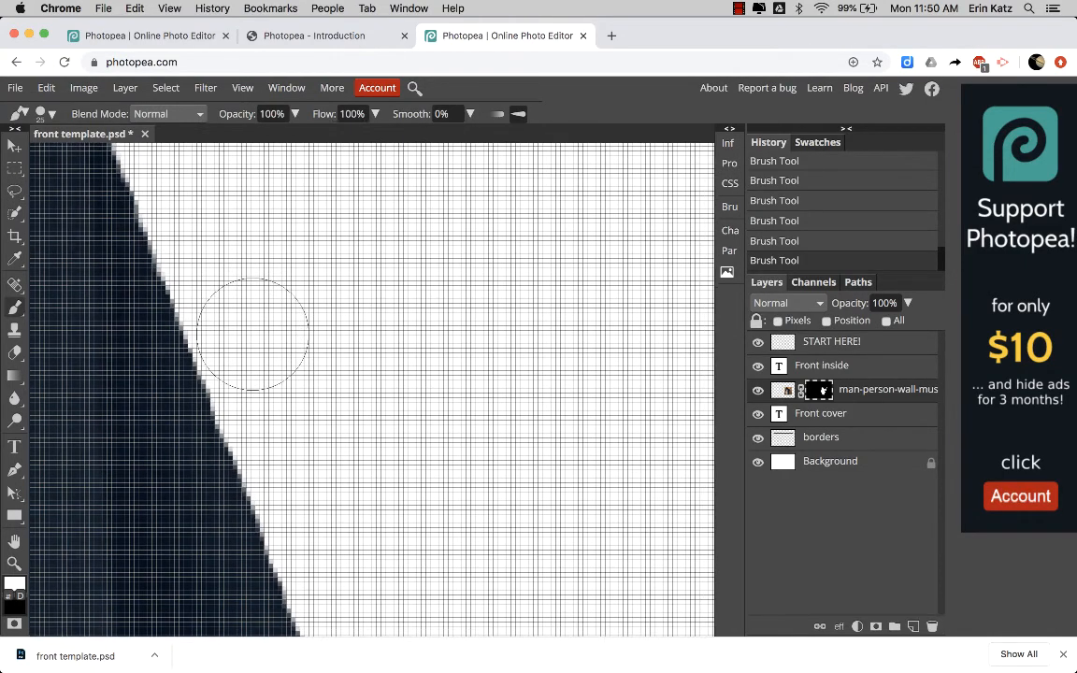
{"action": "scroll", "coordinate": [253, 334], "scroll_direction": "up", "scroll_amount": 3}
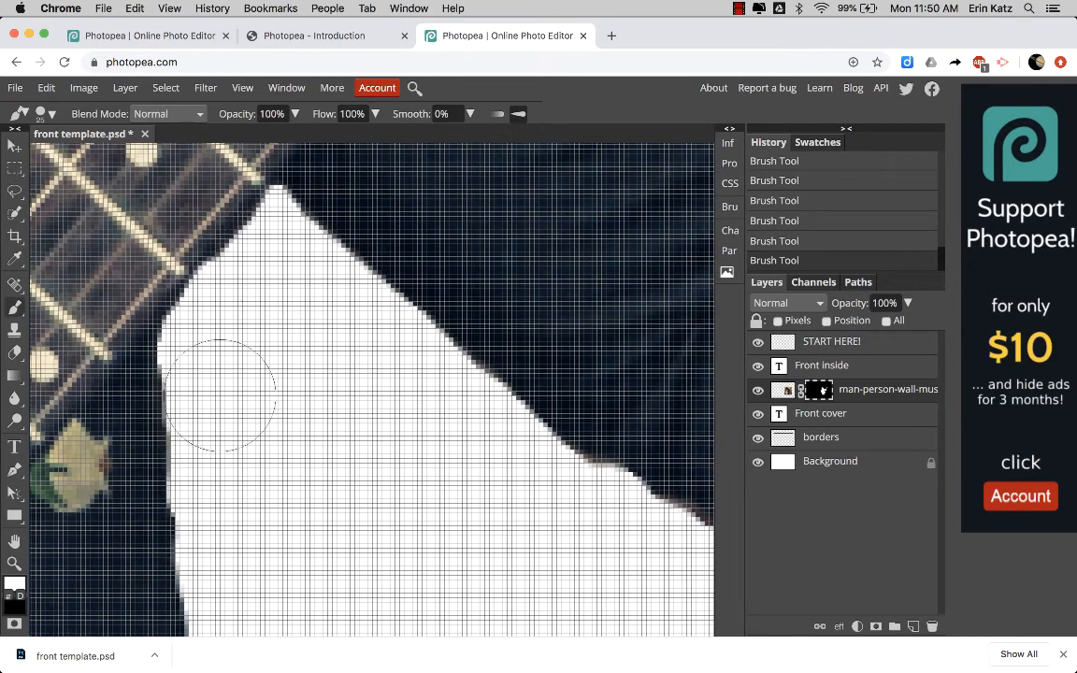
{"action": "scroll", "coordinate": [362, 385], "scroll_direction": "down", "scroll_amount": 2}
{"action": "scroll", "coordinate": [362, 386], "scroll_direction": "down", "scroll_amount": 10}
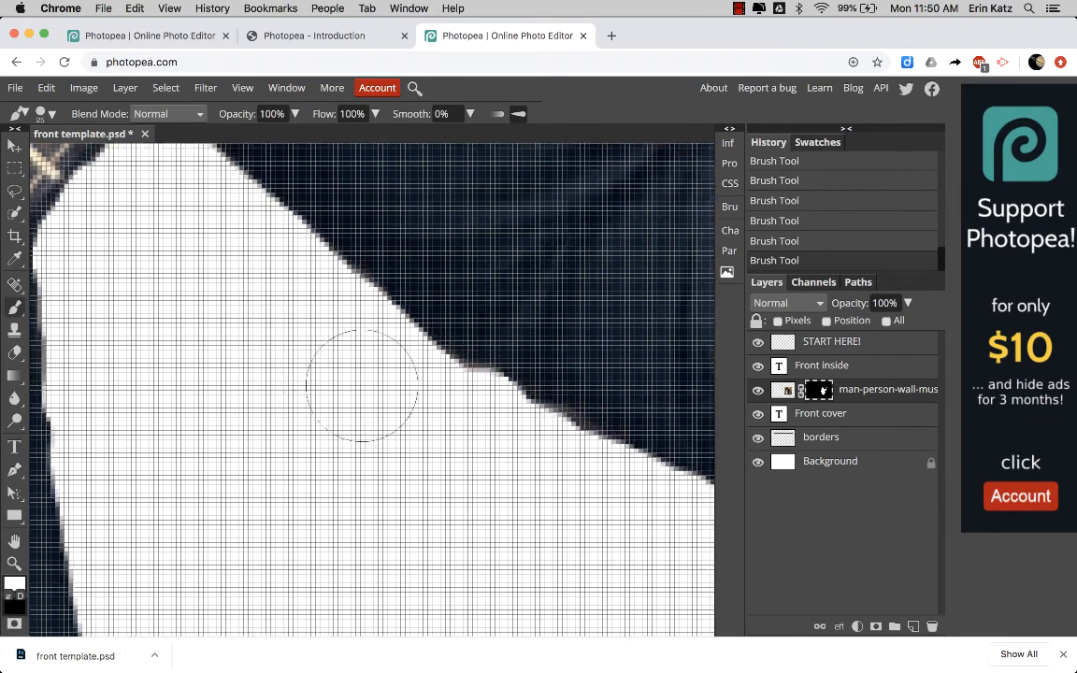
{"action": "scroll", "coordinate": [362, 387], "scroll_direction": "down", "scroll_amount": 10}
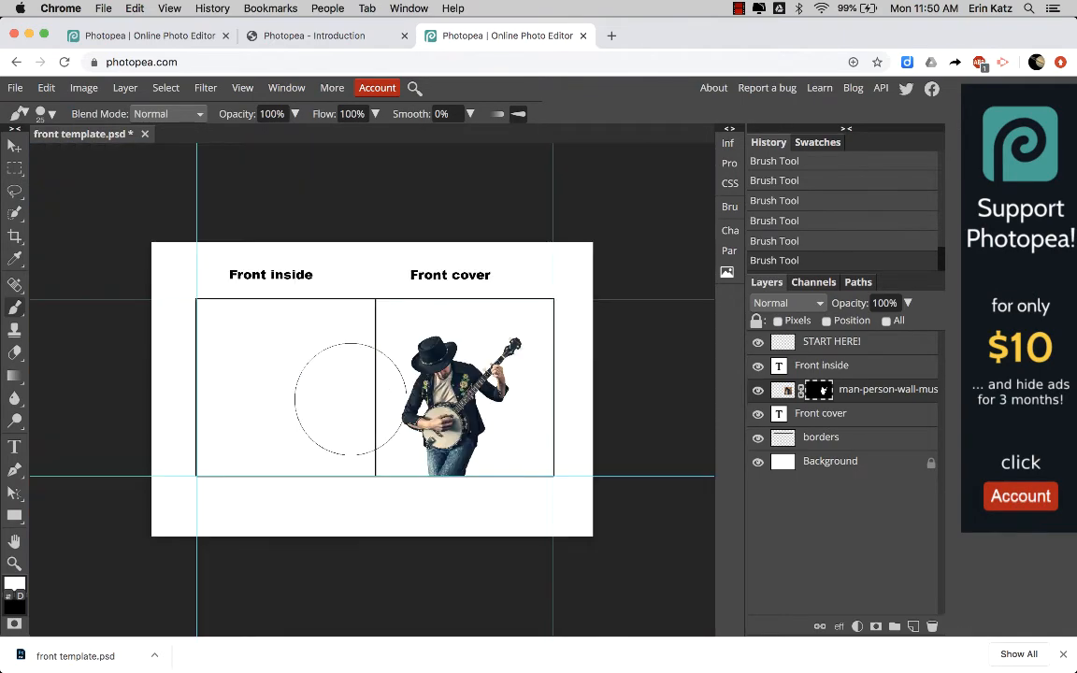
- Switch to the Move tool and save the front template as a PSD
{"action": "left_click", "coordinate": [14, 146]}
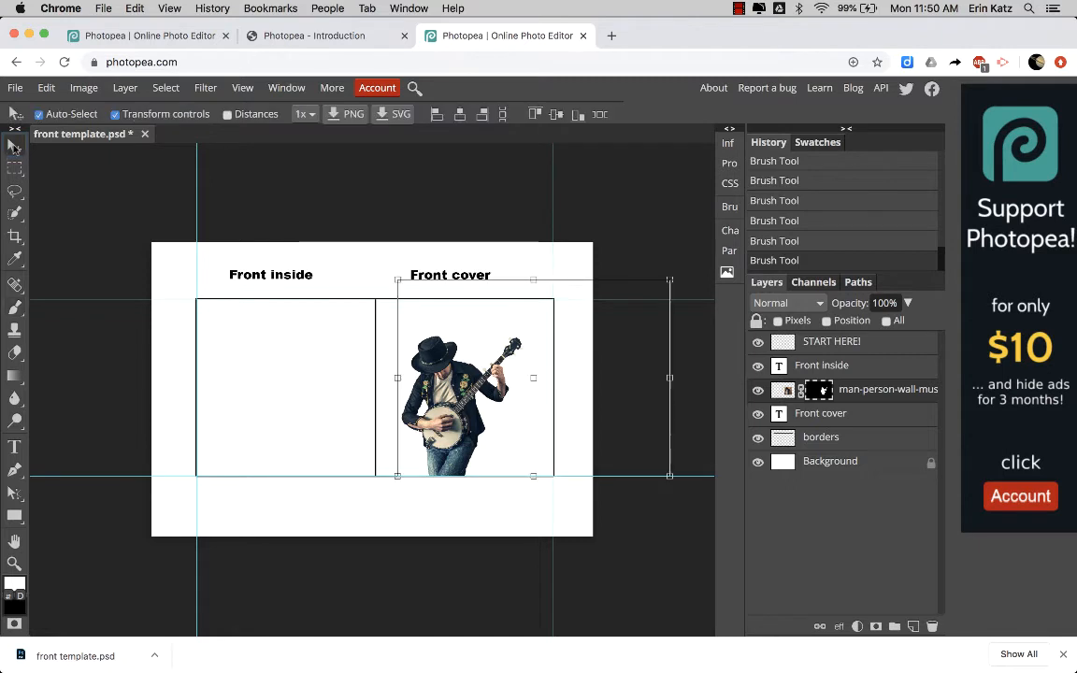
{"action": "left_click", "coordinate": [15, 88]}
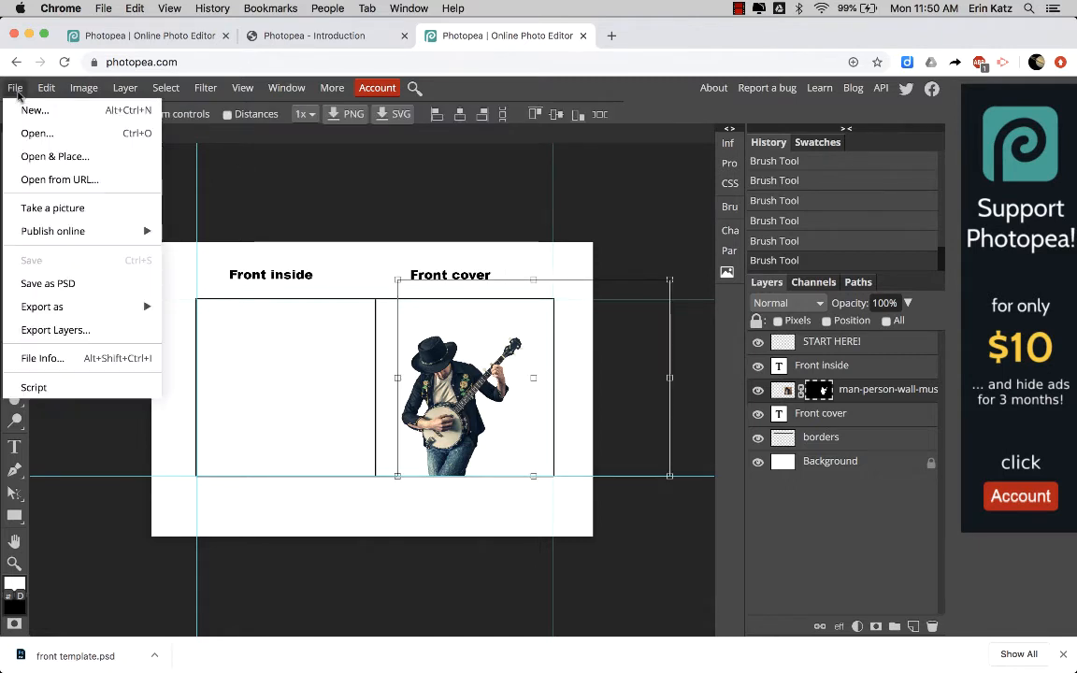
{"action": "left_click", "coordinate": [58, 289]}
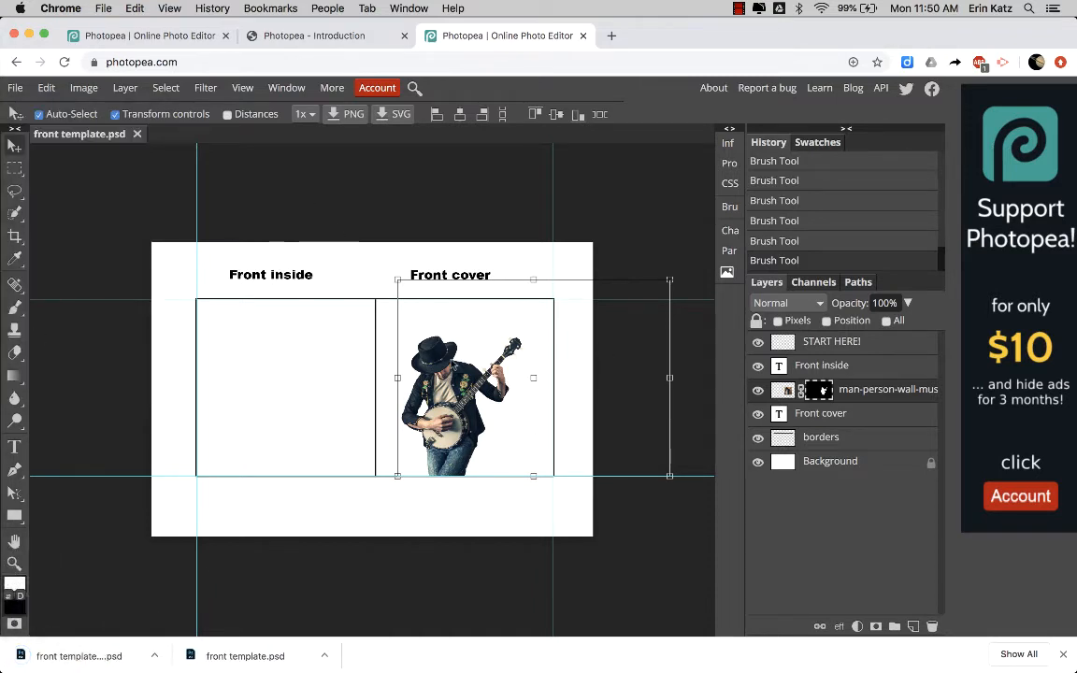
- Try the Glowing Edges filter on the man-person-wall-music layer's mask and undo it
{"action": "scroll", "coordinate": [453, 364], "scroll_direction": "up", "scroll_amount": 2}
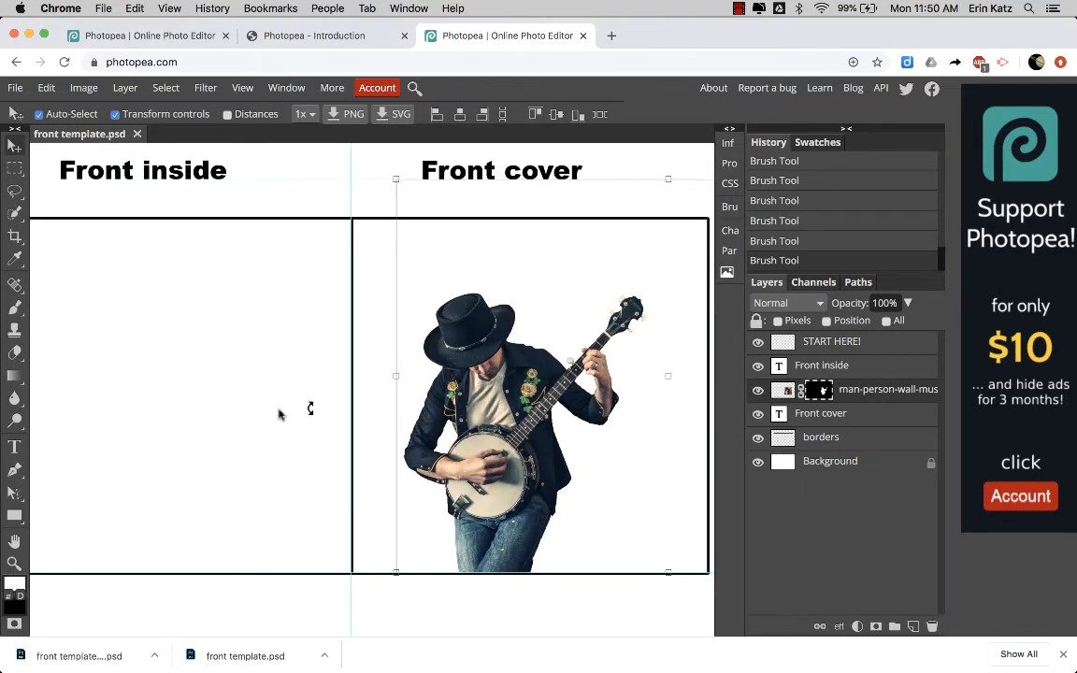
{"action": "scroll", "coordinate": [486, 362], "scroll_direction": "right", "scroll_amount": 3}
{"action": "scroll", "coordinate": [486, 362], "scroll_direction": "right", "scroll_amount": 2}
{"action": "scroll", "coordinate": [486, 362], "scroll_direction": "down", "scroll_amount": 1}
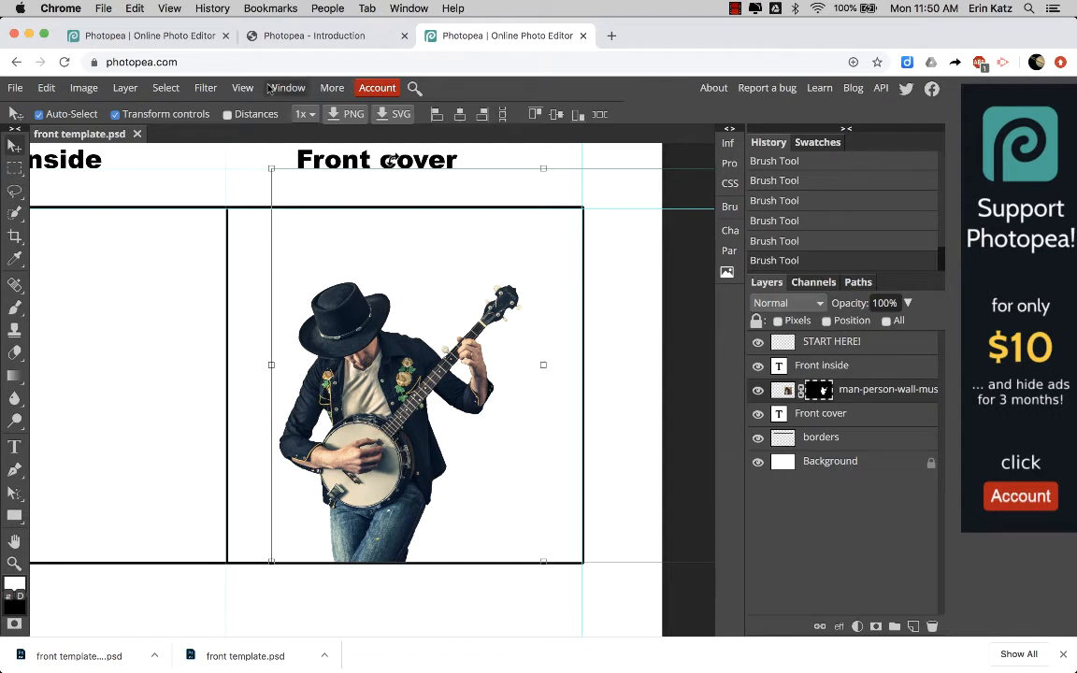
{"action": "left_click", "coordinate": [212, 88]}
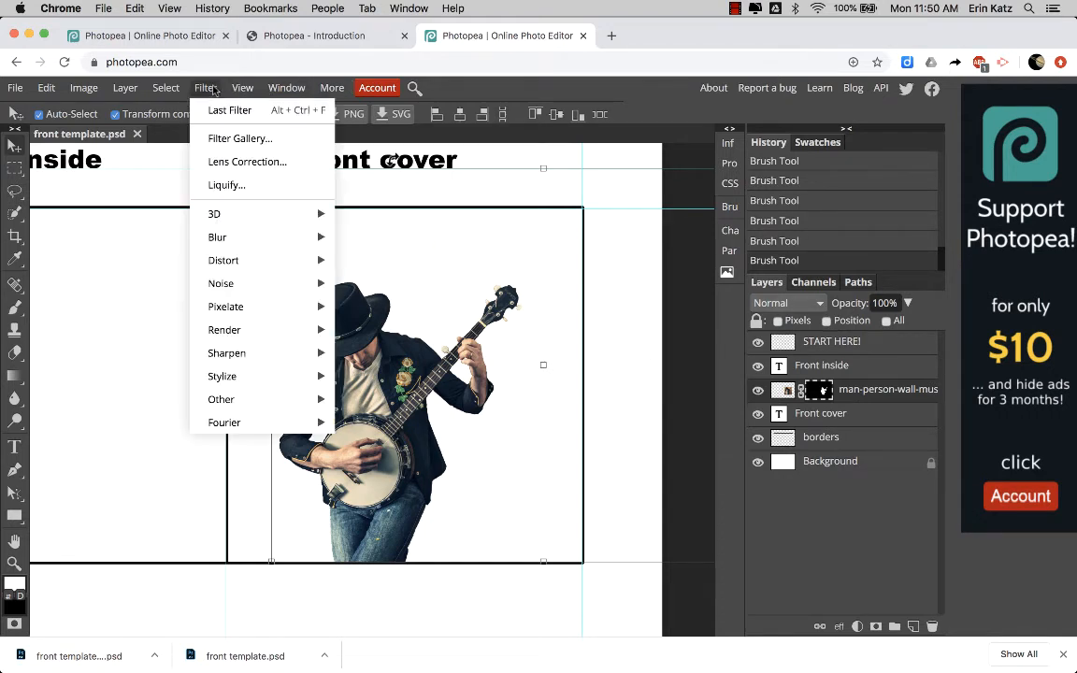
{"action": "left_click", "coordinate": [232, 138]}
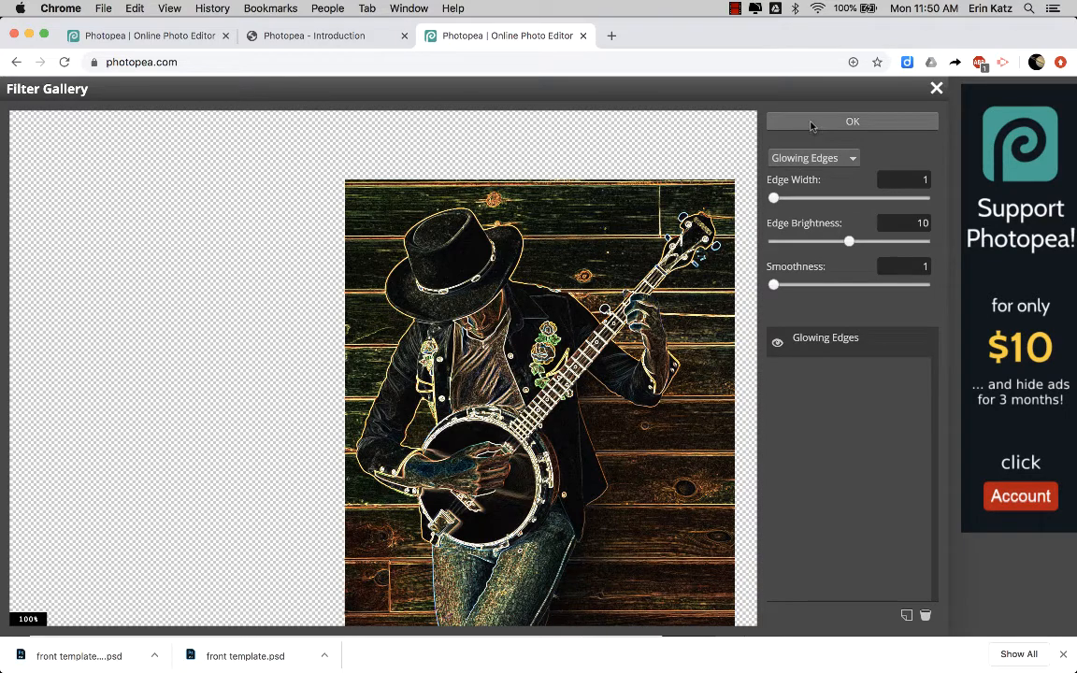
{"action": "left_click", "coordinate": [810, 124]}
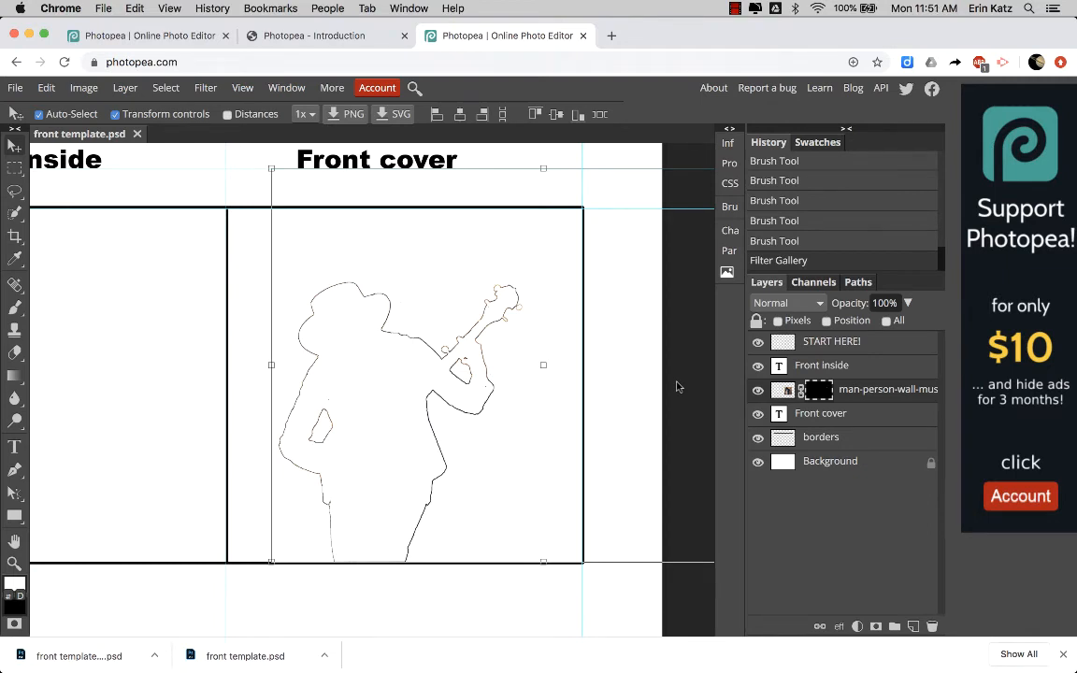
{"action": "key", "text": "super+z"}
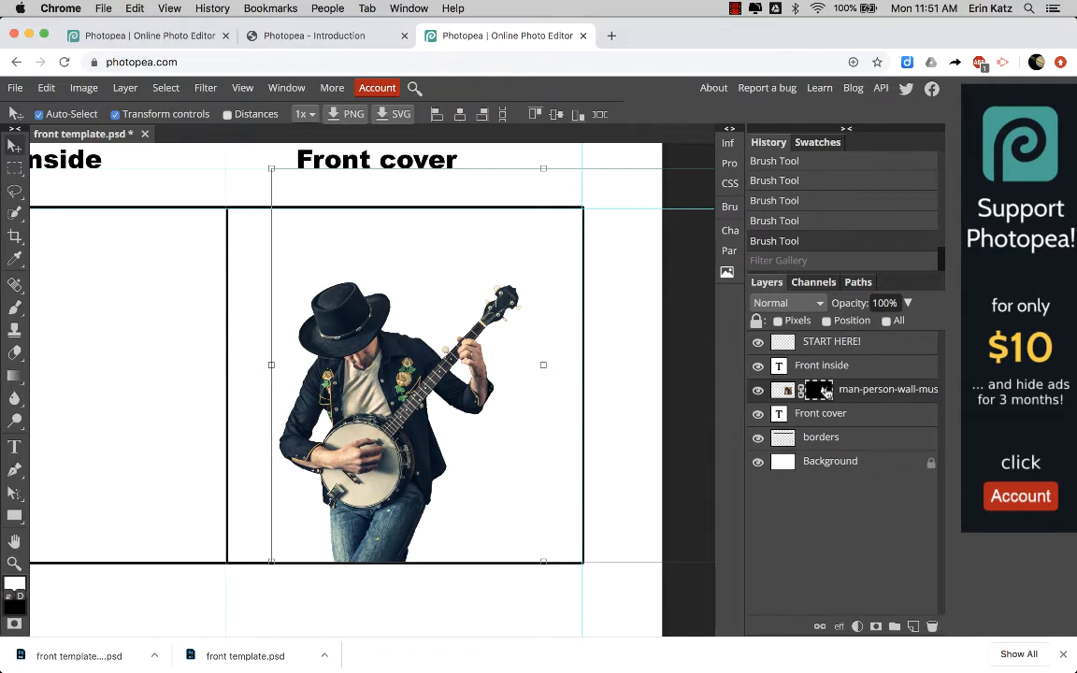
- Apply Glowing Edges to the man-person-wall-music layer's image with edge width 1, edge brightness 10 and smoothness 1
{"action": "left_click", "coordinate": [783, 390]}
{"action": "left_click", "coordinate": [206, 92]}
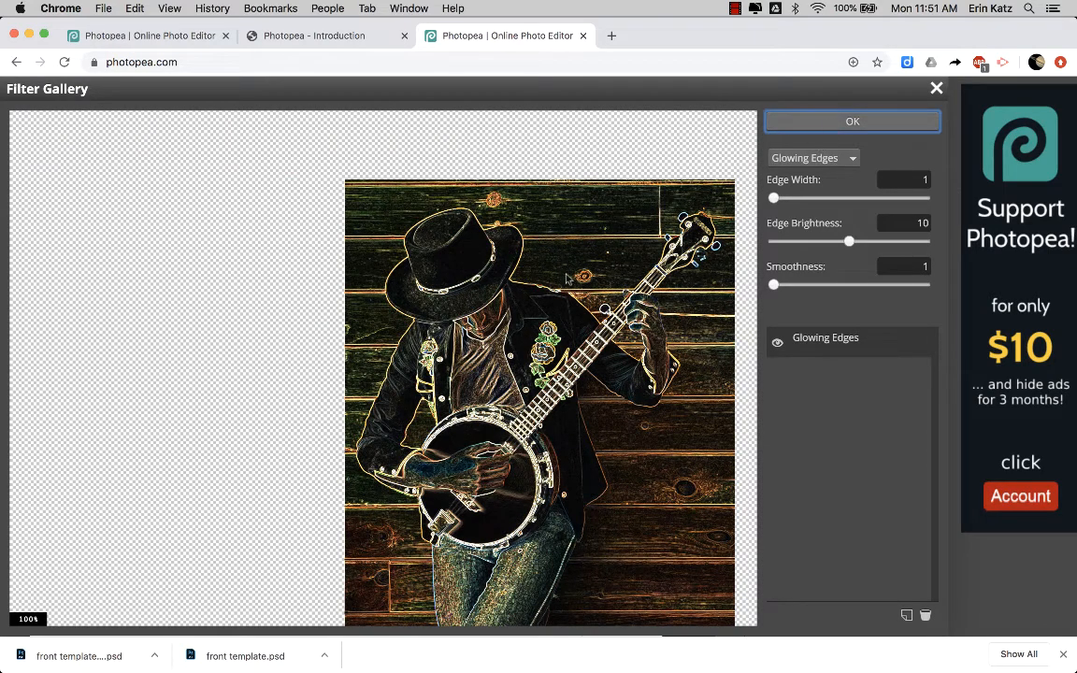
{"action": "key", "text": "Return"}
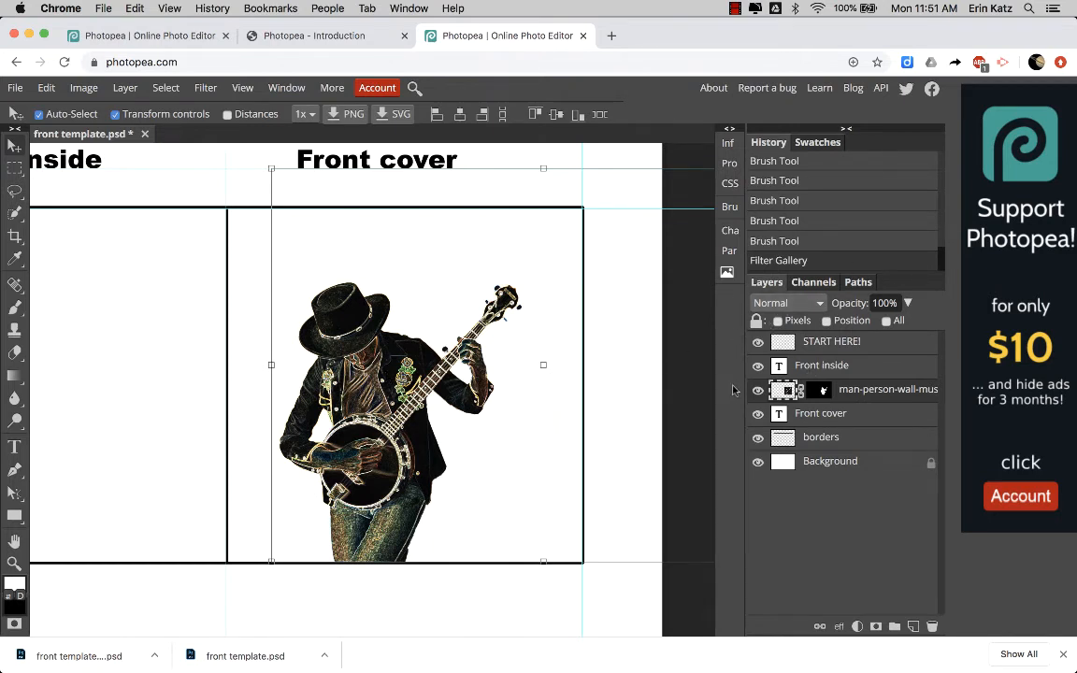
- Keep the layer's blend mode at Normal and shift the musician horizontally until the photo meets the Front cover panel's left border
{"action": "left_click", "coordinate": [799, 304]}
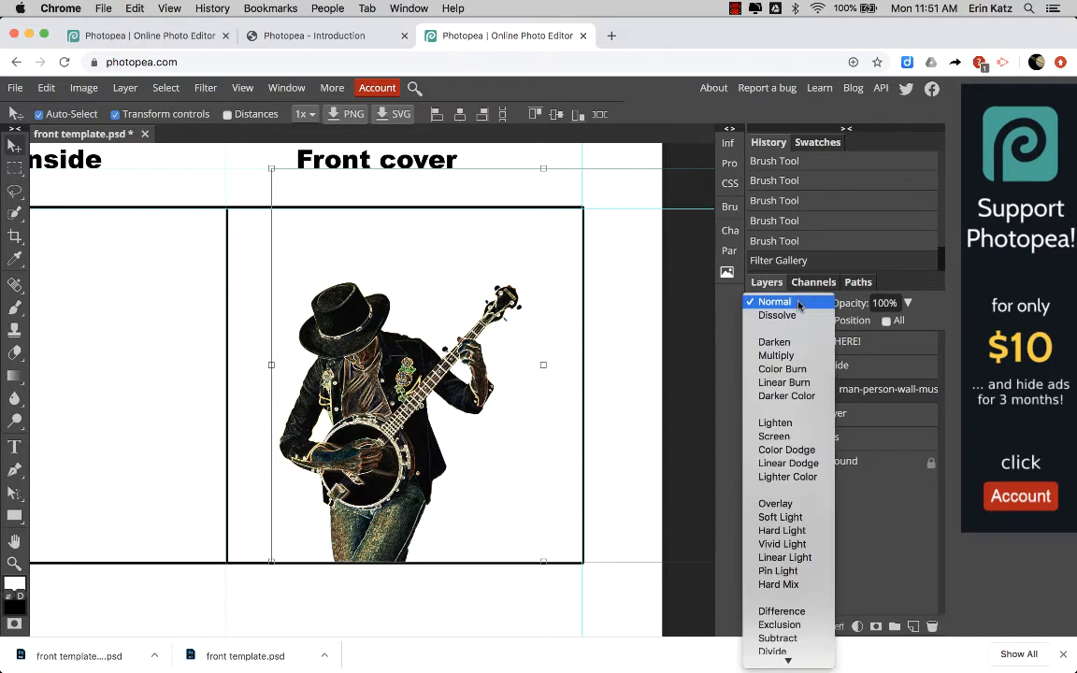
{"action": "scroll", "coordinate": [795, 308], "scroll_direction": "down", "scroll_amount": 3}
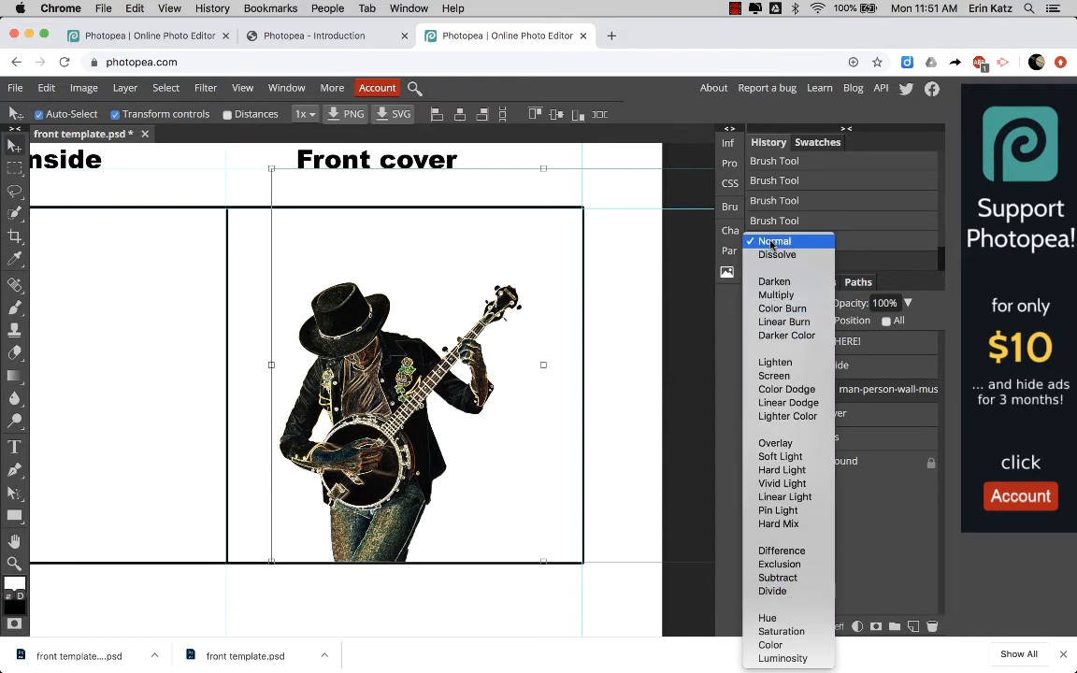
{"action": "left_click", "coordinate": [772, 243]}
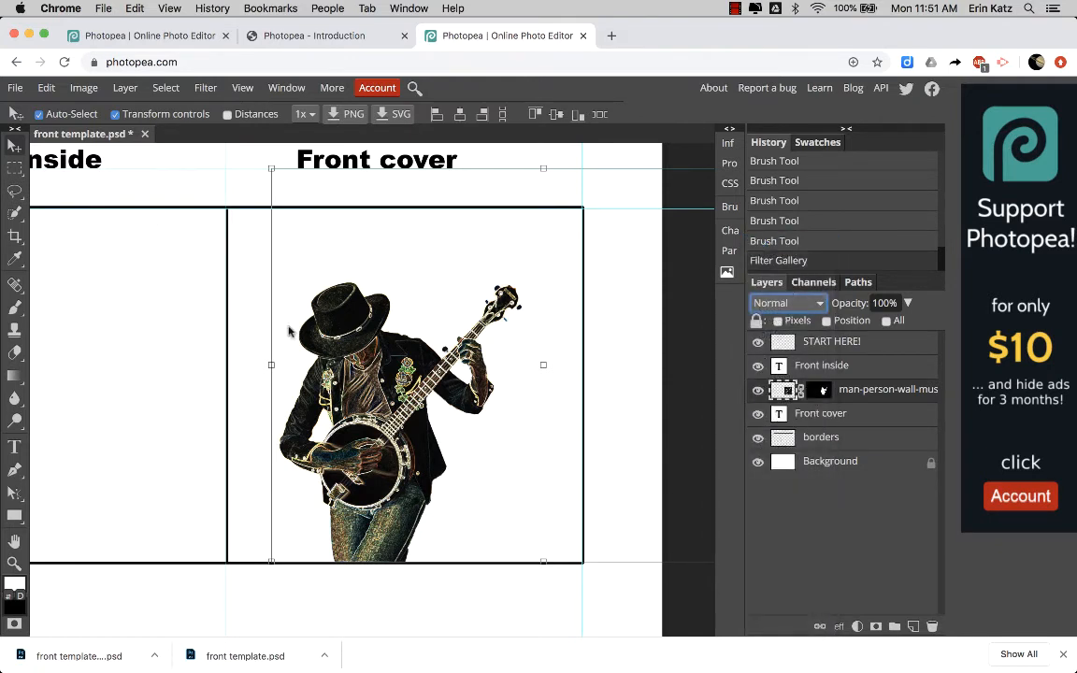
{"action": "left_click_drag", "start_coordinate": [290, 330], "coordinate": [243, 330]}
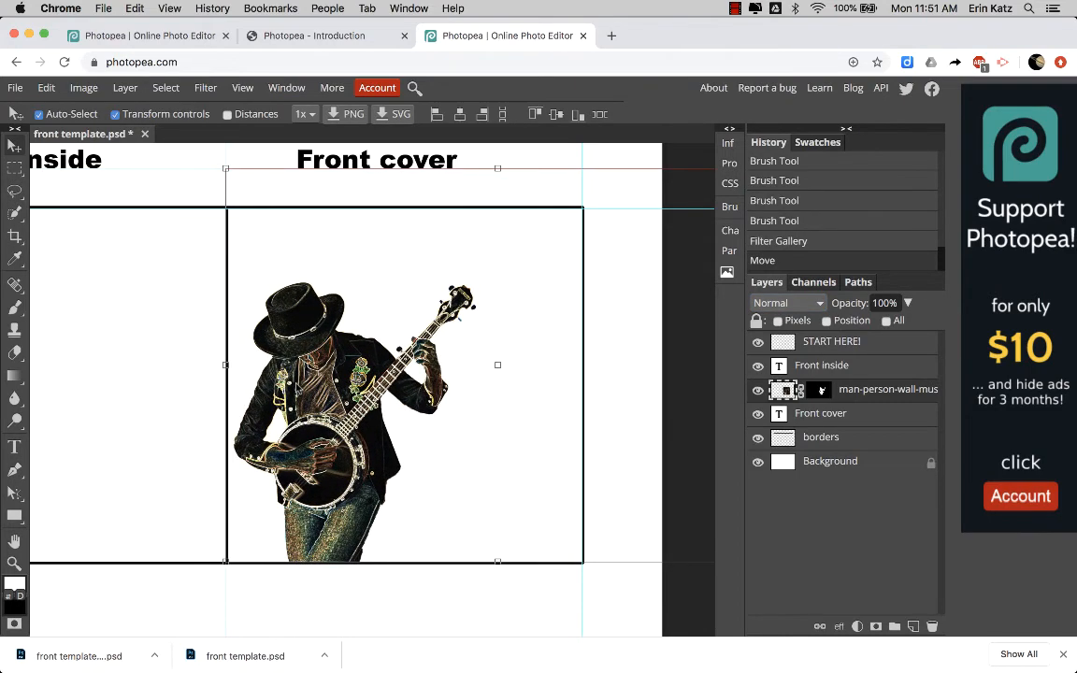
- Choose the Airstream font in the Regular style for the Type tool
{"action": "left_click", "coordinate": [14, 448]}
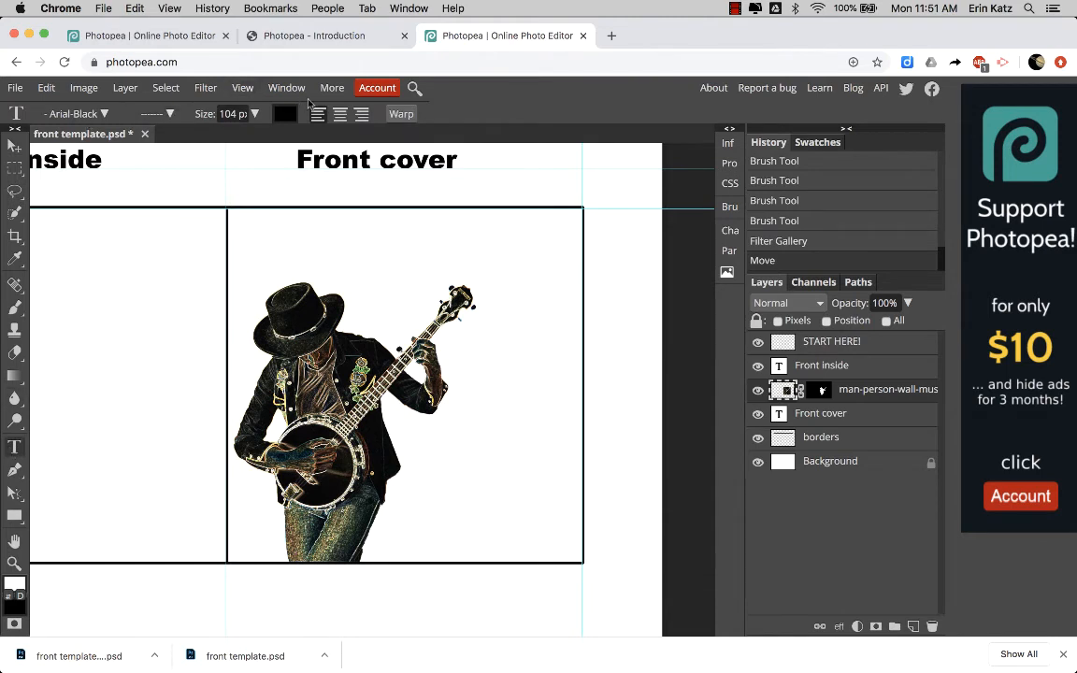
{"action": "left_click", "coordinate": [104, 114]}
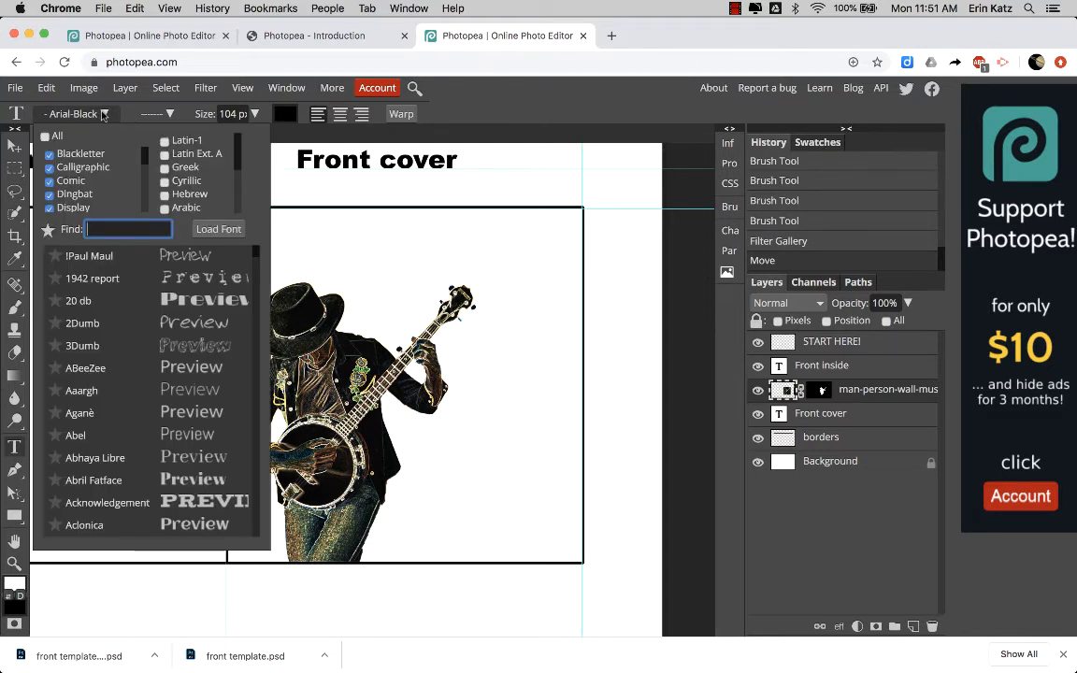
{"action": "scroll", "coordinate": [184, 367], "scroll_direction": "down", "scroll_amount": 2}
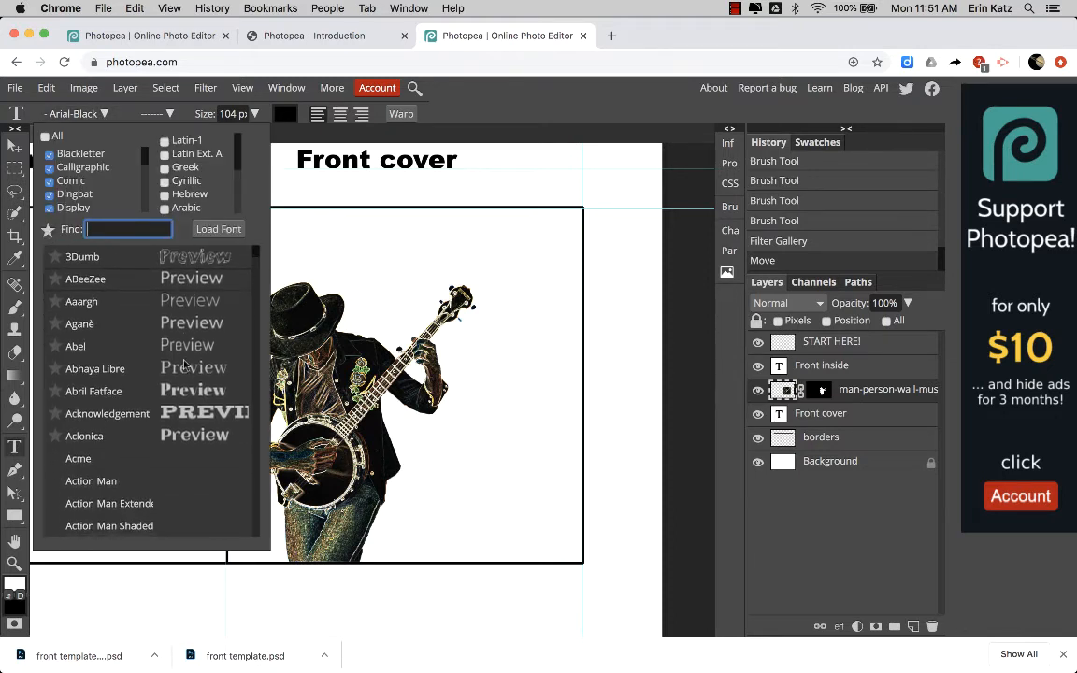
{"action": "scroll", "coordinate": [184, 367], "scroll_direction": "down", "scroll_amount": 4}
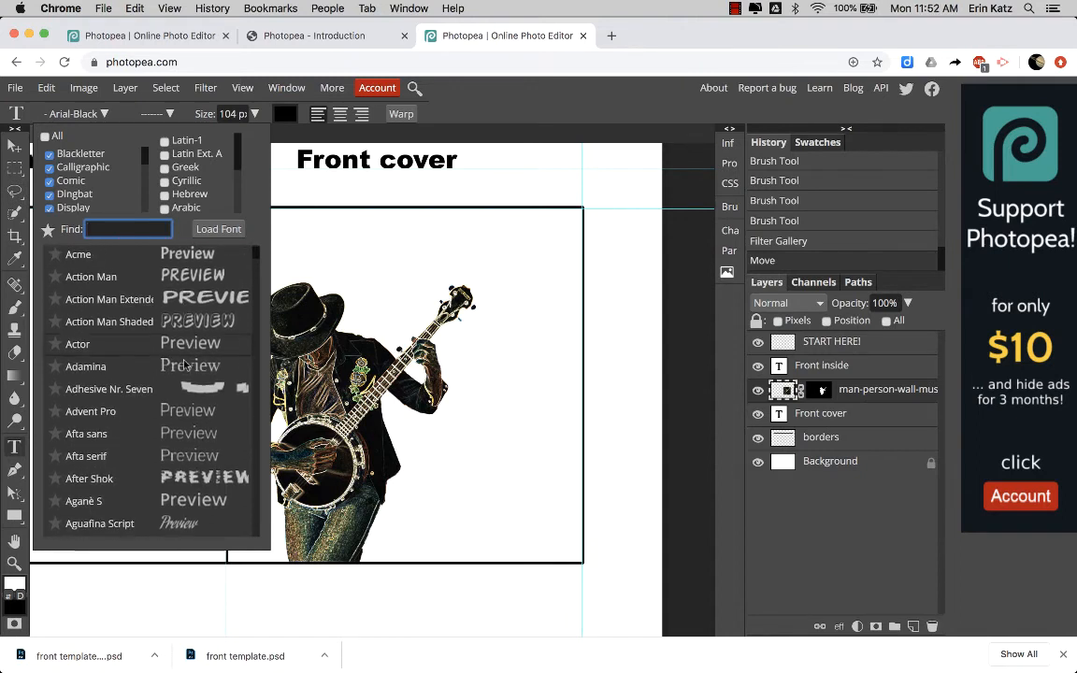
{"action": "scroll", "coordinate": [184, 366], "scroll_direction": "down", "scroll_amount": 2}
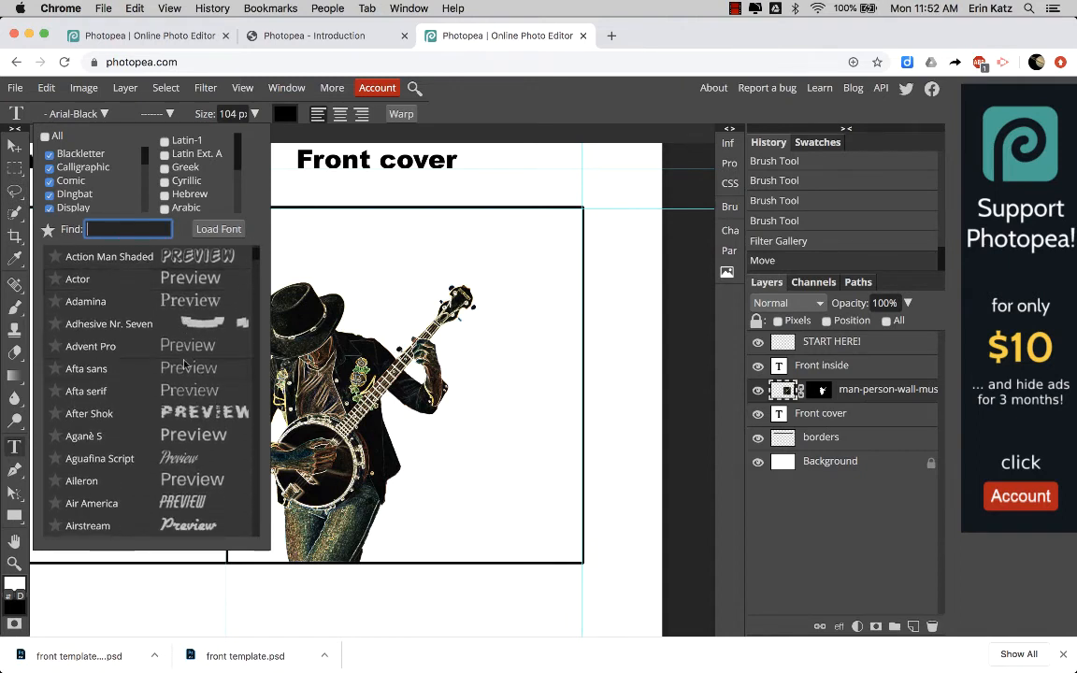
{"action": "scroll", "coordinate": [184, 366], "scroll_direction": "down", "scroll_amount": 2}
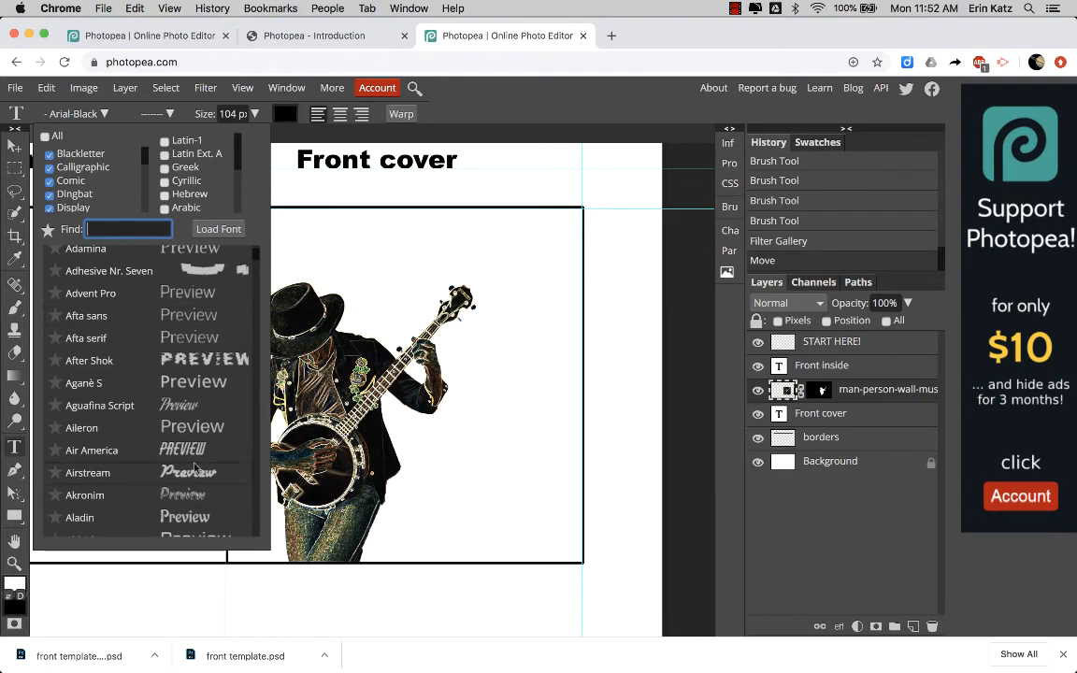
{"action": "left_click", "coordinate": [192, 472]}
{"action": "scroll", "coordinate": [195, 470], "scroll_direction": "down", "scroll_amount": 3}
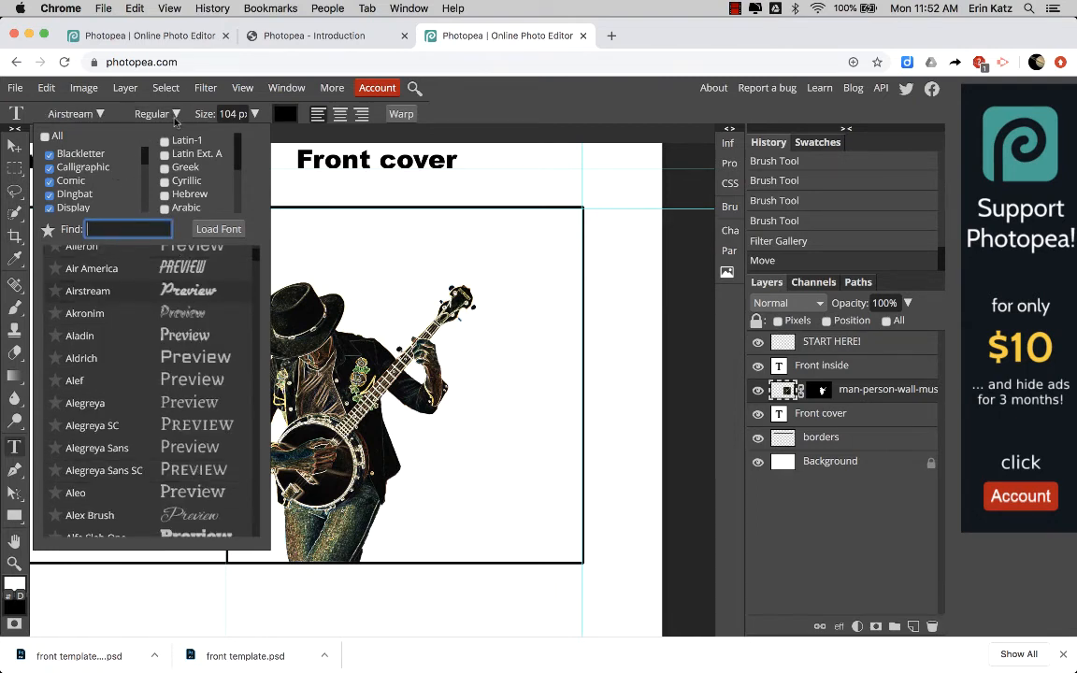
{"action": "left_click", "coordinate": [93, 113]}
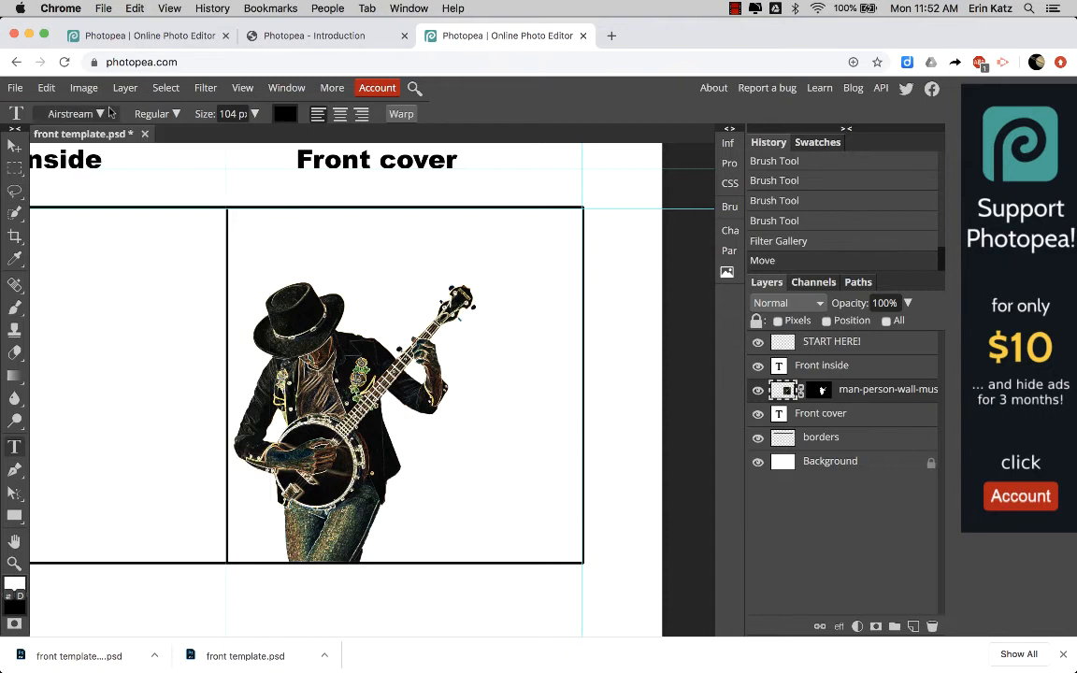
{"action": "left_click", "coordinate": [169, 111]}
{"action": "left_click", "coordinate": [169, 111]}
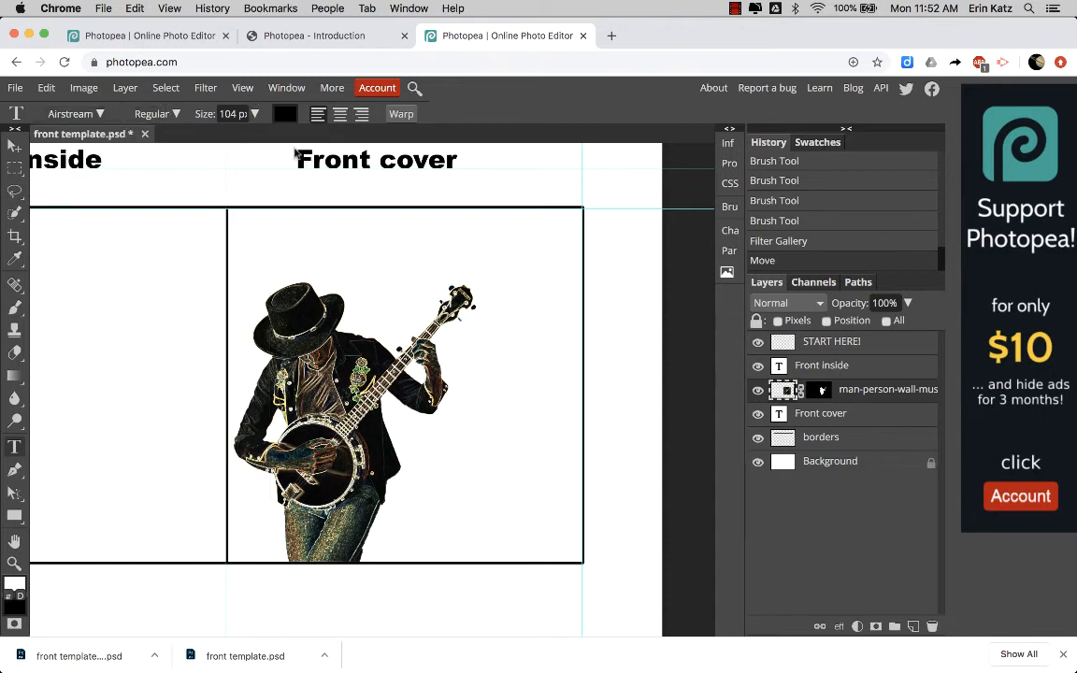
- Try a 24 px type size and the teal text colour 358884 for the Type tool
{"action": "left_click_drag", "start_coordinate": [254, 113], "coordinate": [234, 140]}
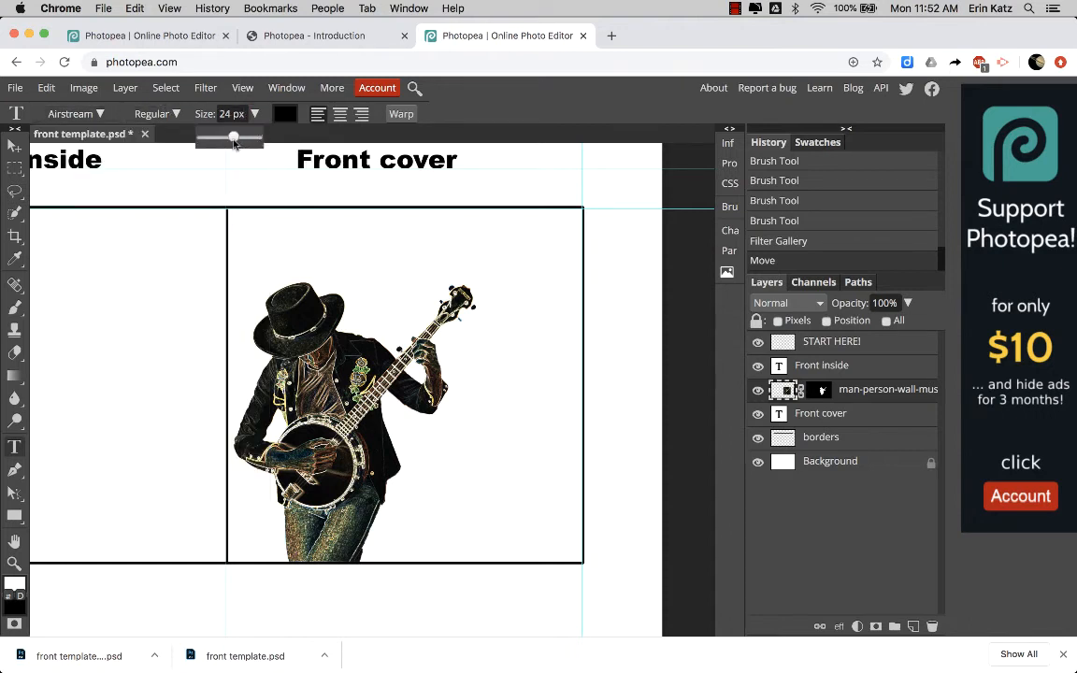
{"action": "left_click", "coordinate": [407, 120]}
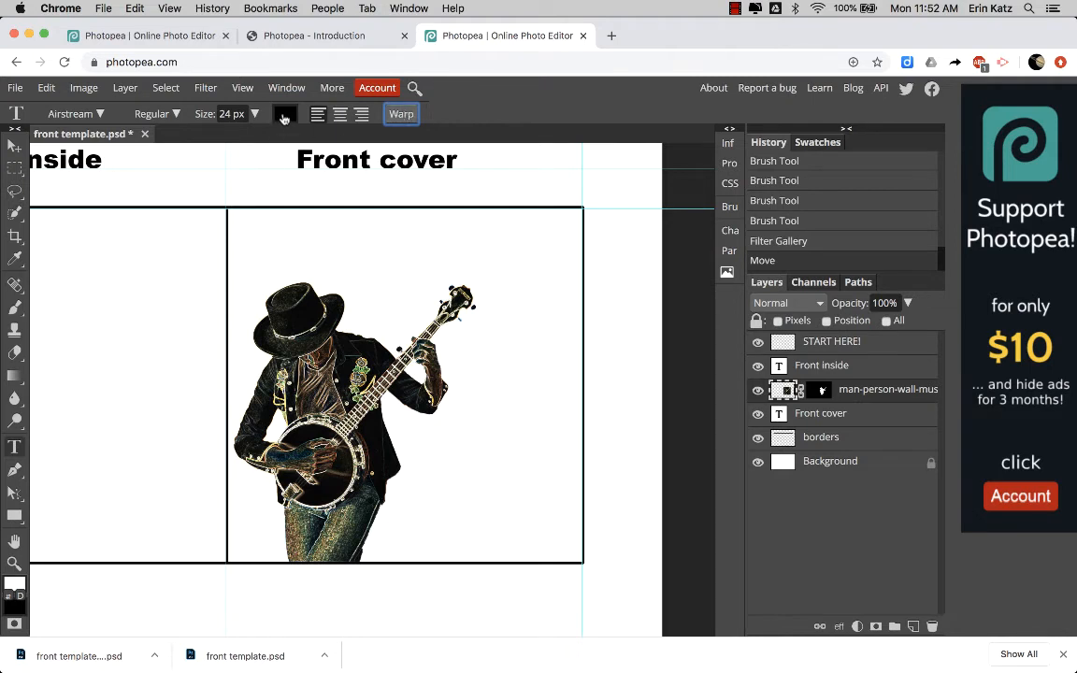
{"action": "left_click", "coordinate": [284, 115]}
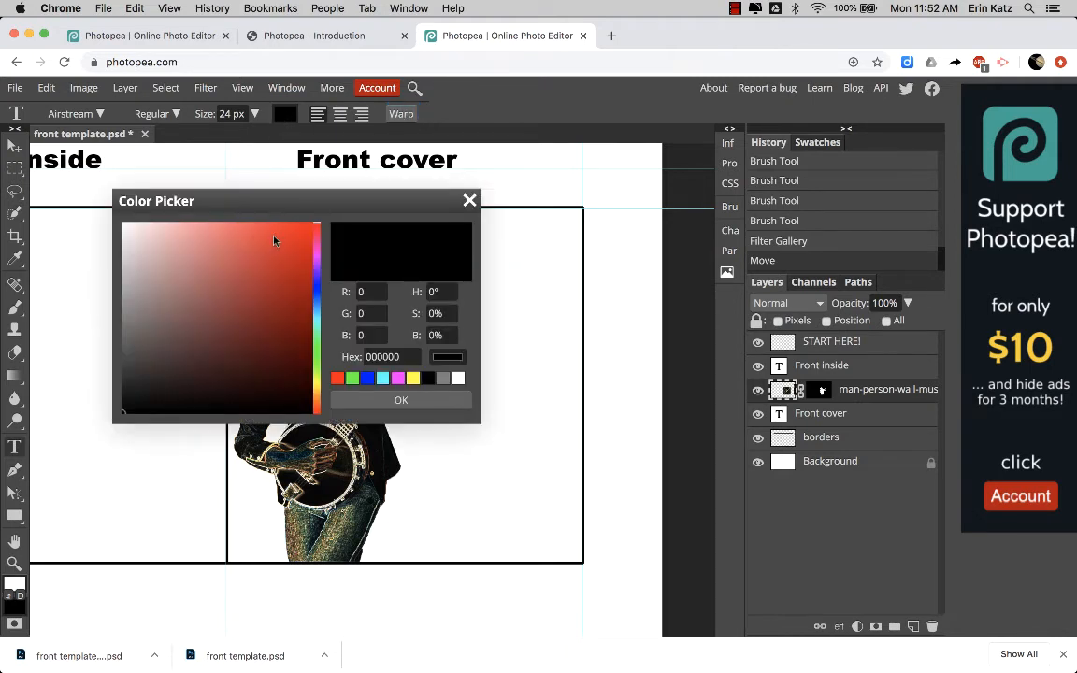
{"action": "left_click_drag", "start_coordinate": [339, 487], "coordinate": [309, 458]}
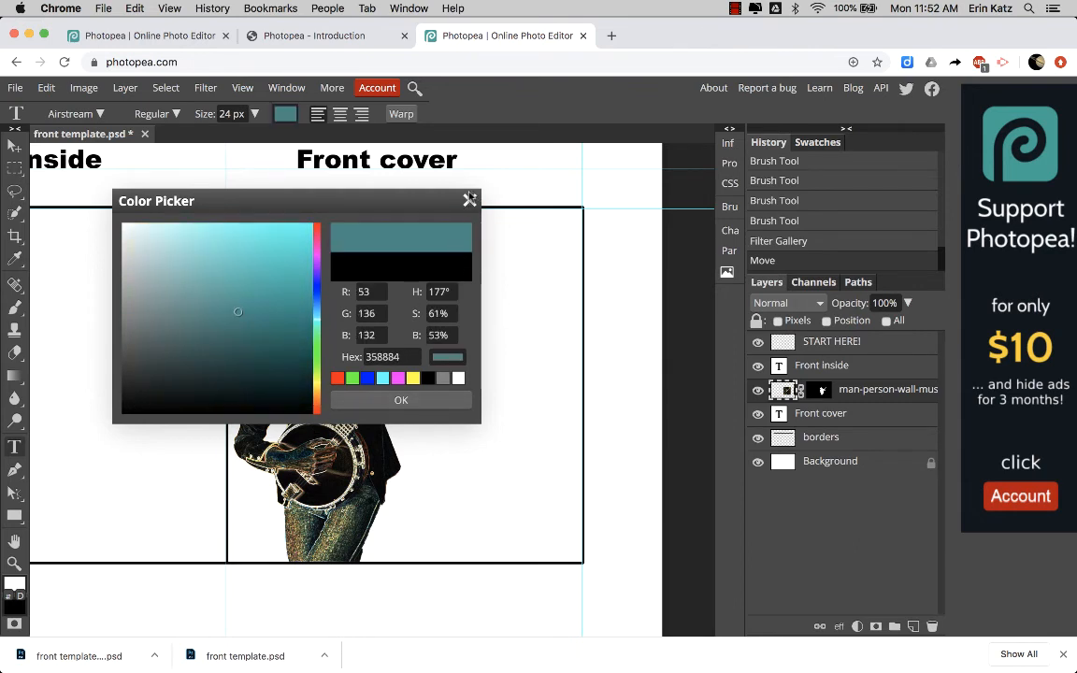
{"action": "left_click", "coordinate": [469, 200]}
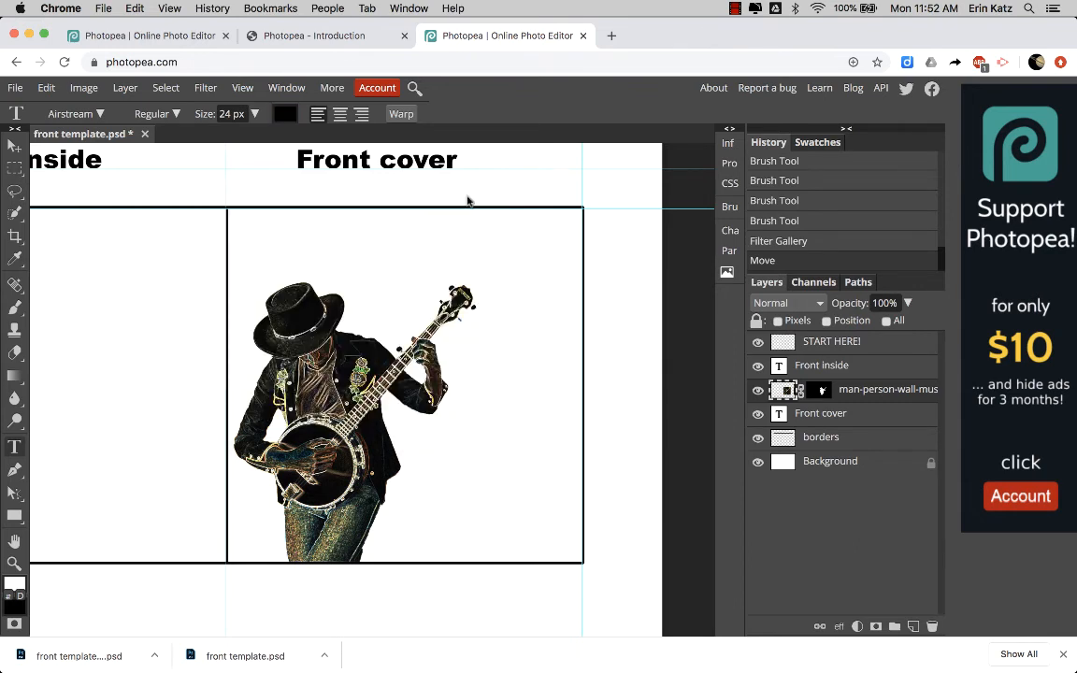
- Add the title BANJO MAN at 67 px above the musician, near the Front cover panel's upper-left corner
{"action": "left_click", "coordinate": [269, 234]}
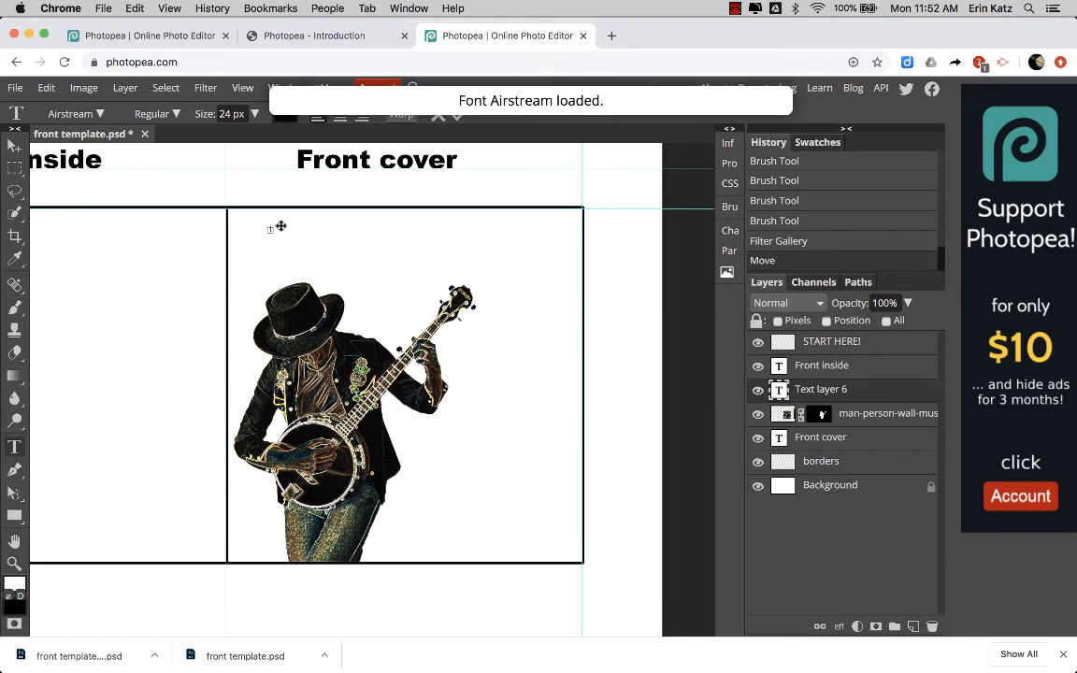
{"action": "left_click", "coordinate": [254, 113]}
{"action": "left_click", "coordinate": [249, 137]}
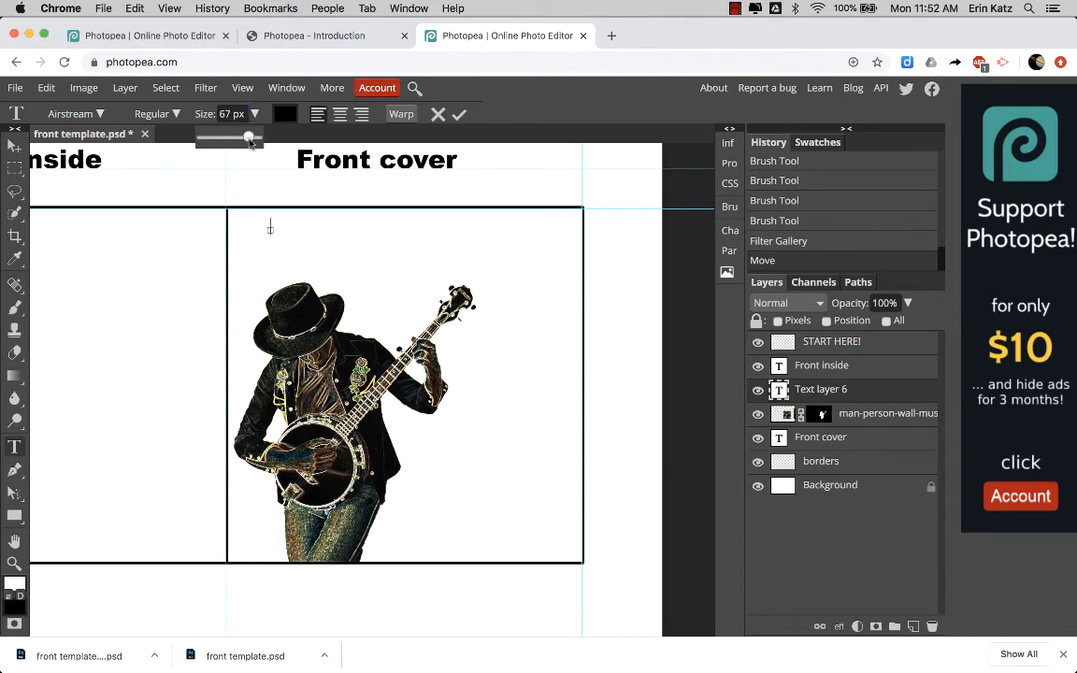
{"action": "left_click", "coordinate": [271, 226]}
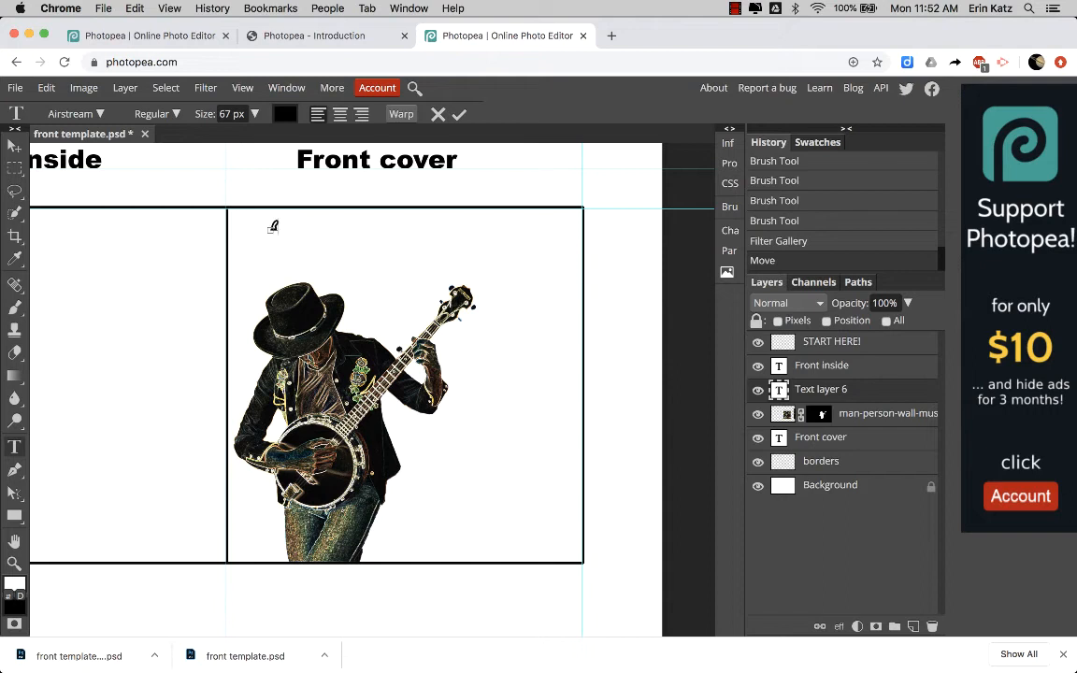
{"action": "type", "text": "BANJO MAN"}
- Increase the whole BANJO MAN title's size to 100 px
{"action": "key", "text": "super+a"}
{"action": "left_click", "coordinate": [254, 114]}
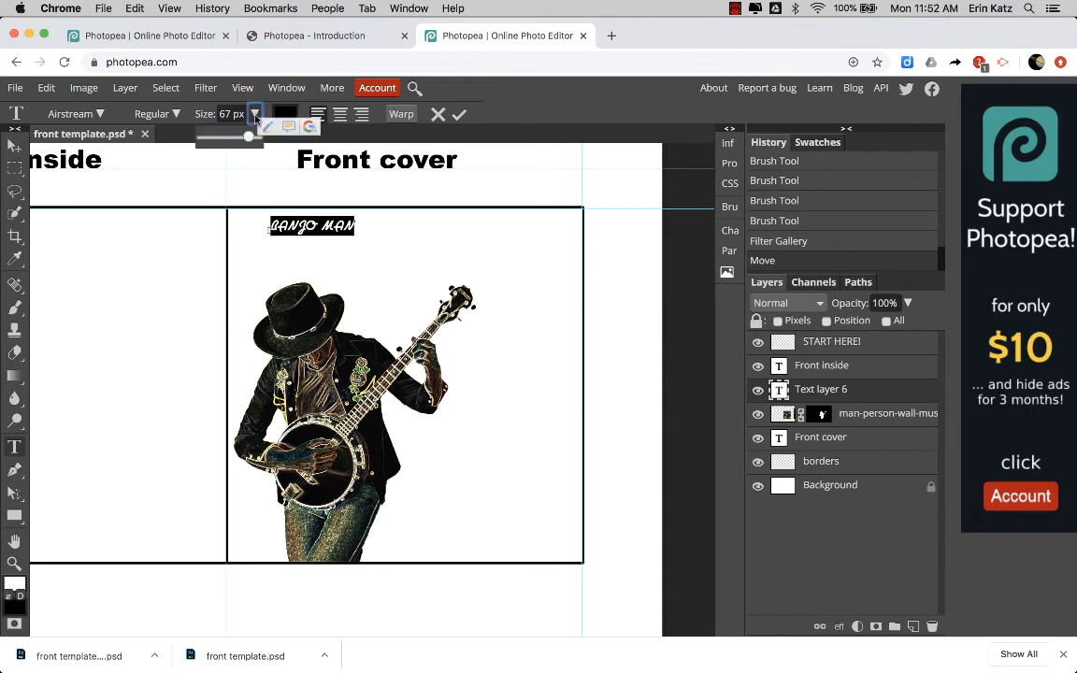
{"action": "left_click_drag", "start_coordinate": [245, 137], "coordinate": [266, 139]}
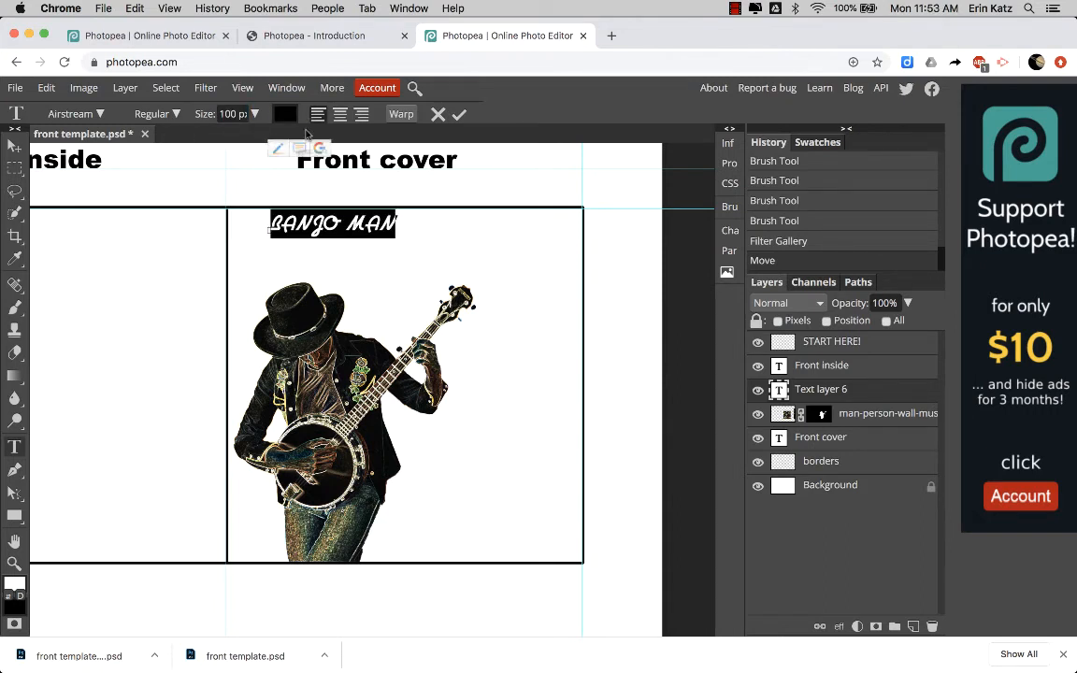
- Try turquoise and the dark green 12502f as the title's text colour
{"action": "left_click", "coordinate": [284, 114]}
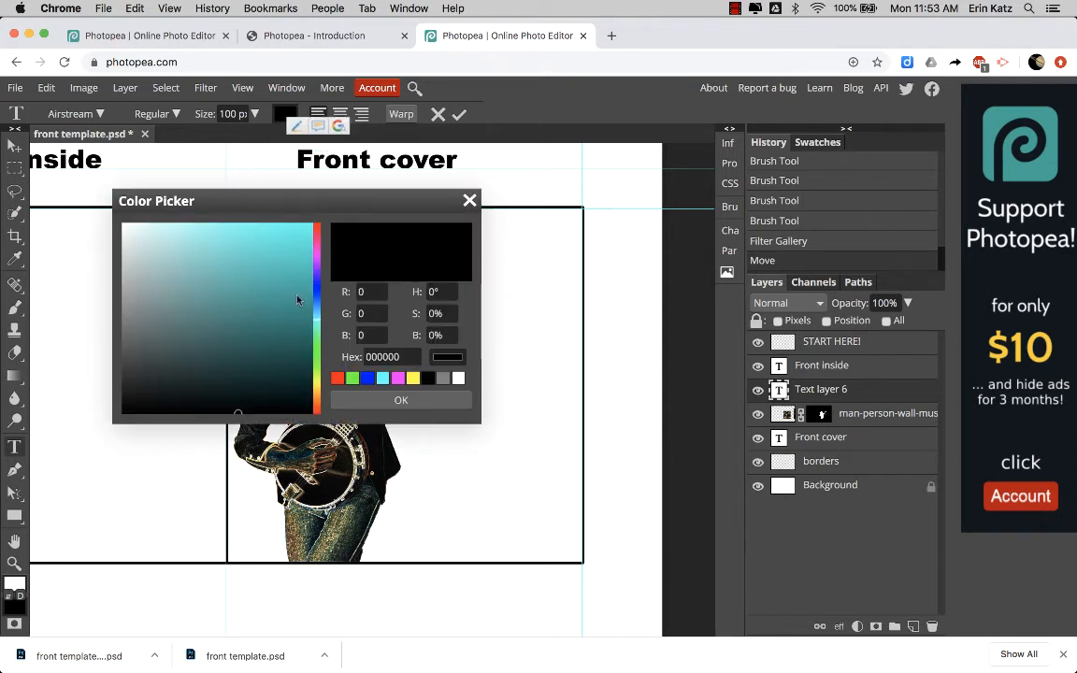
{"action": "left_click", "coordinate": [308, 238]}
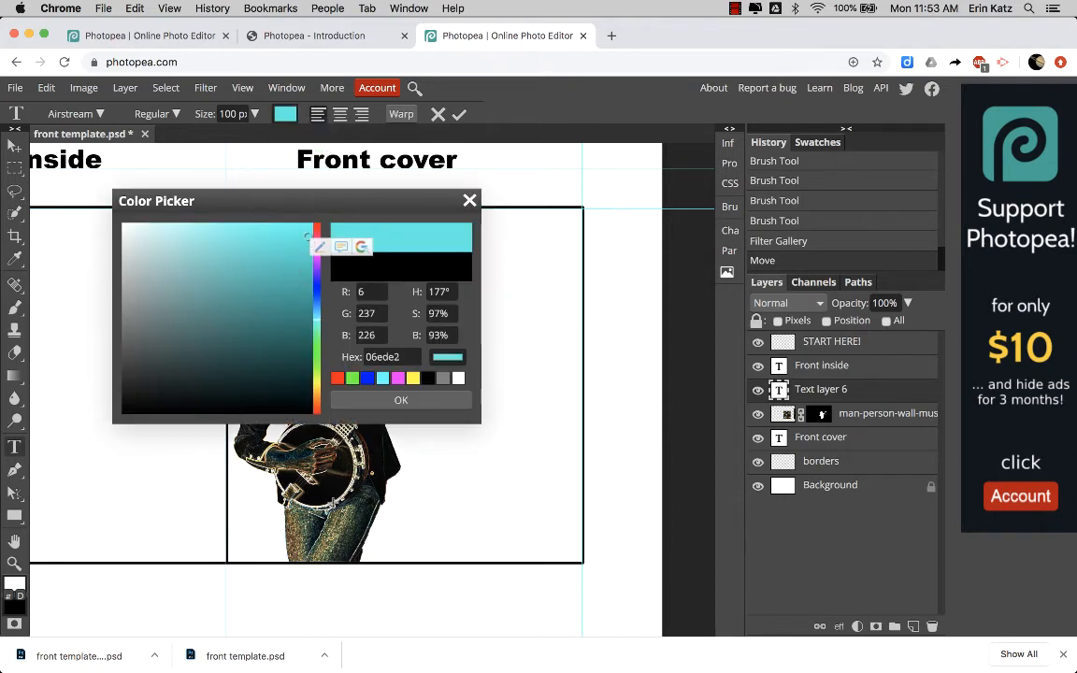
{"action": "left_click_drag", "start_coordinate": [319, 439], "coordinate": [319, 438]}
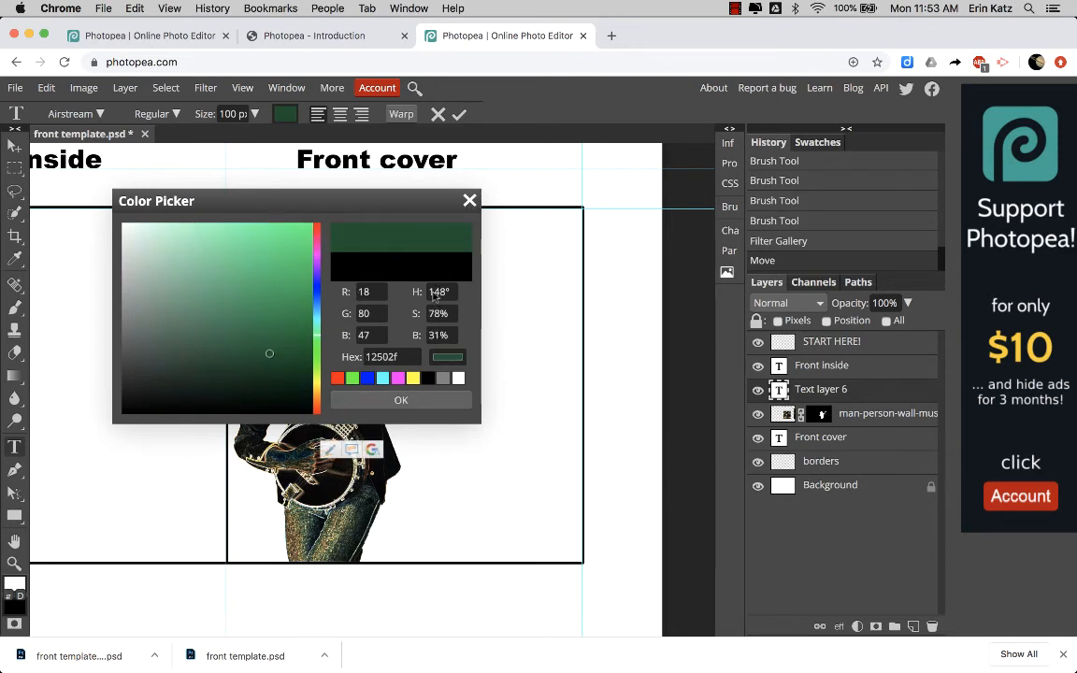
{"action": "left_click", "coordinate": [469, 200]}
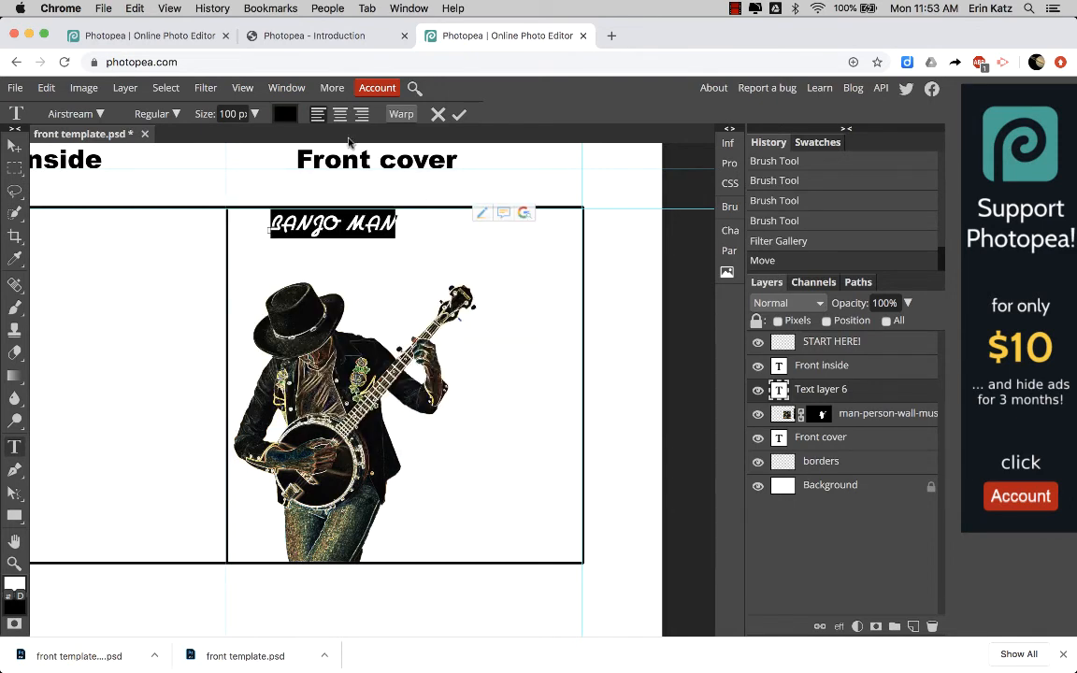
- Recolour the whole BANJO MAN title brown with hex value 7b4634 and commit the text edit
{"action": "left_click", "coordinate": [457, 114]}
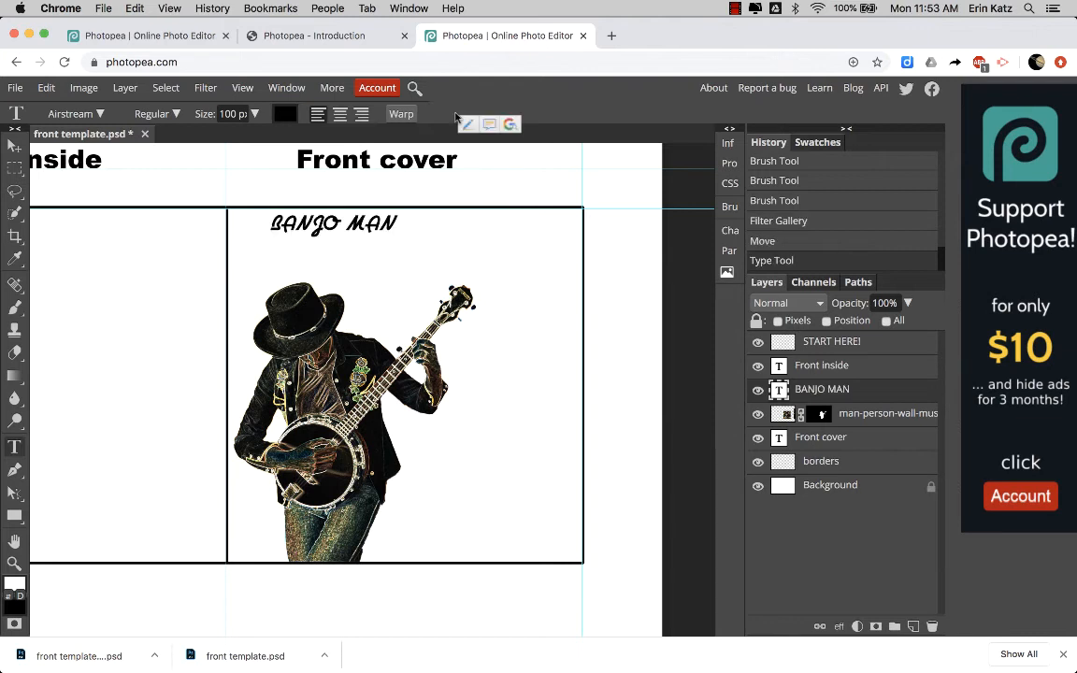
{"action": "left_click", "coordinate": [380, 224]}
{"action": "left_click_drag", "start_coordinate": [396, 225], "coordinate": [266, 226]}
{"action": "left_click", "coordinate": [285, 115]}
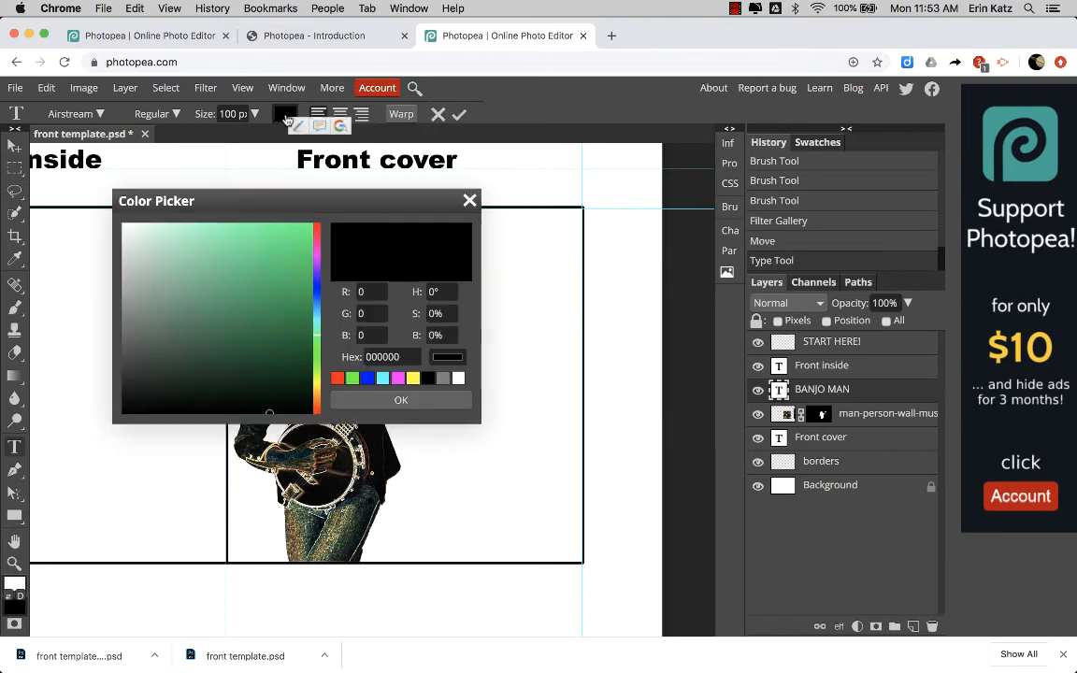
{"action": "left_click", "coordinate": [274, 240]}
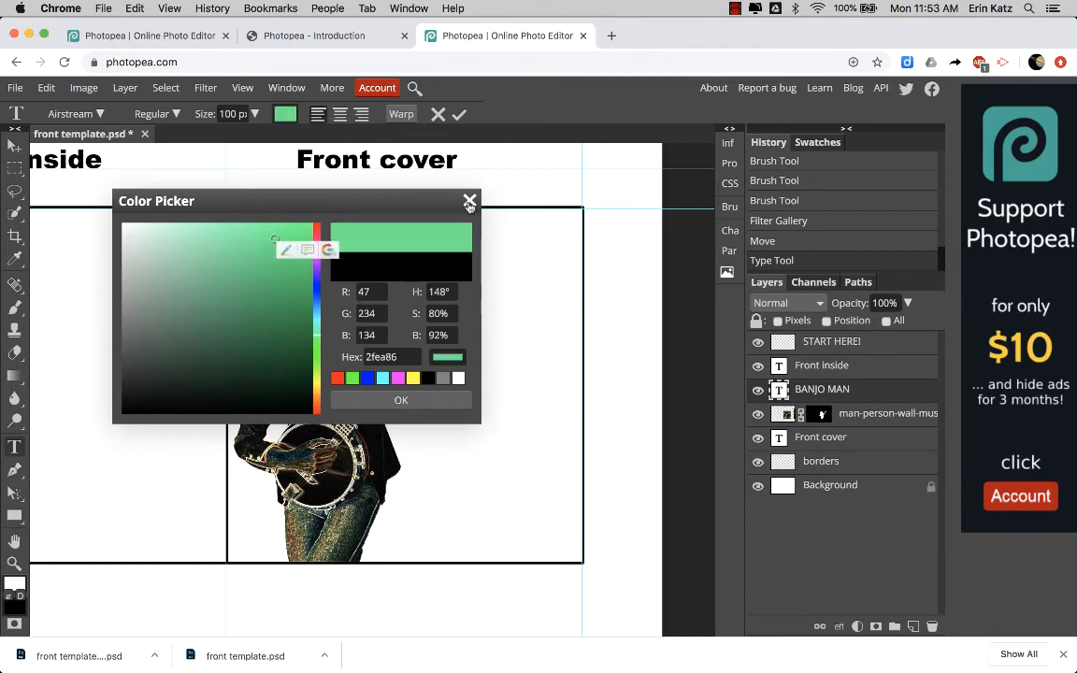
{"action": "left_click_drag", "start_coordinate": [339, 453], "coordinate": [316, 445]}
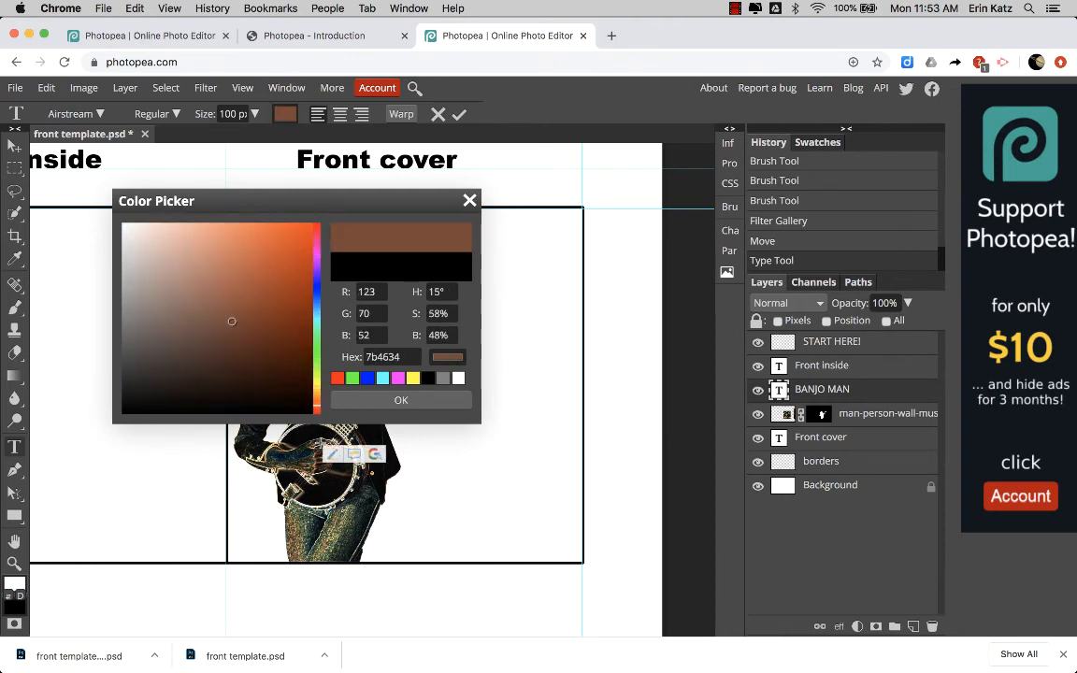
{"action": "left_click", "coordinate": [416, 400]}
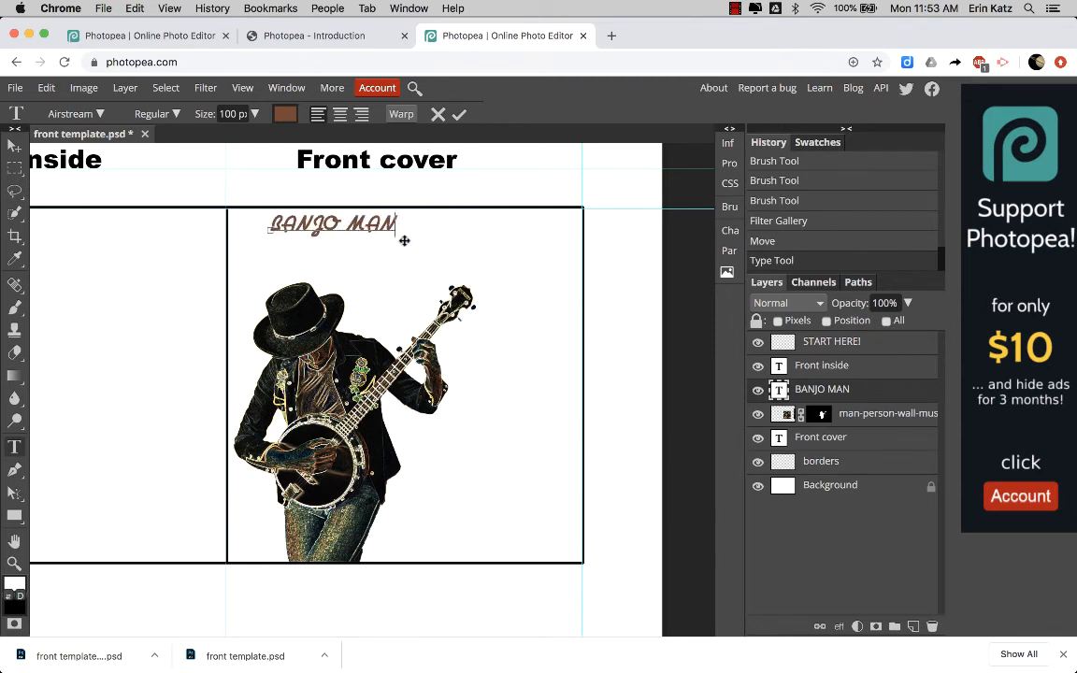
{"action": "left_click_drag", "start_coordinate": [397, 222], "coordinate": [221, 202]}
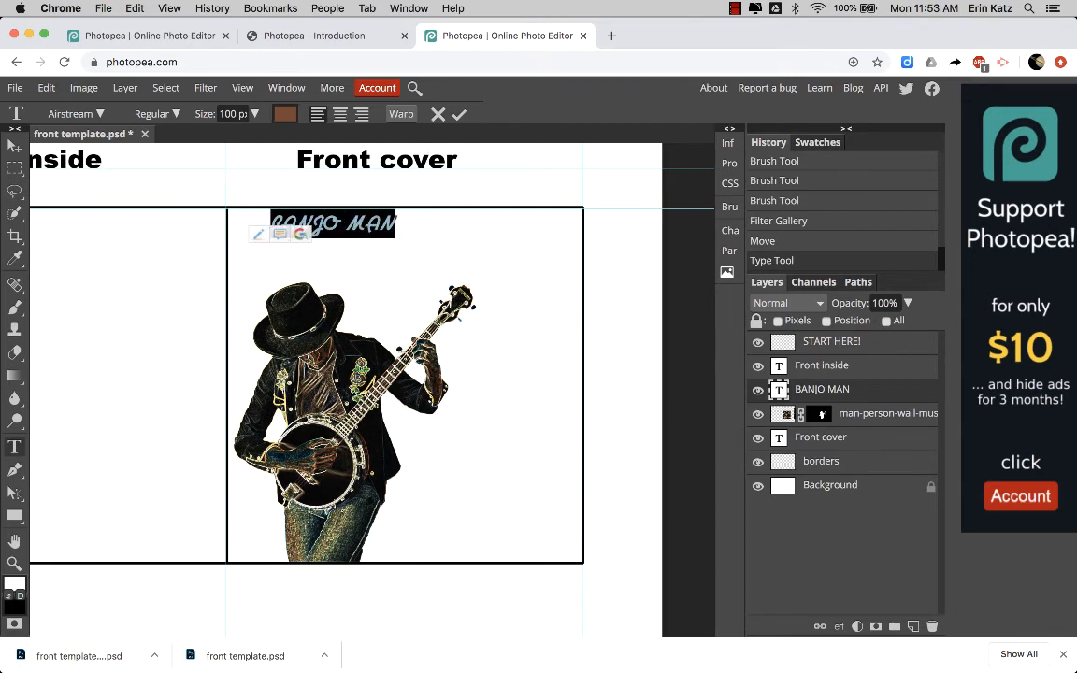
{"action": "left_click", "coordinate": [253, 114]}
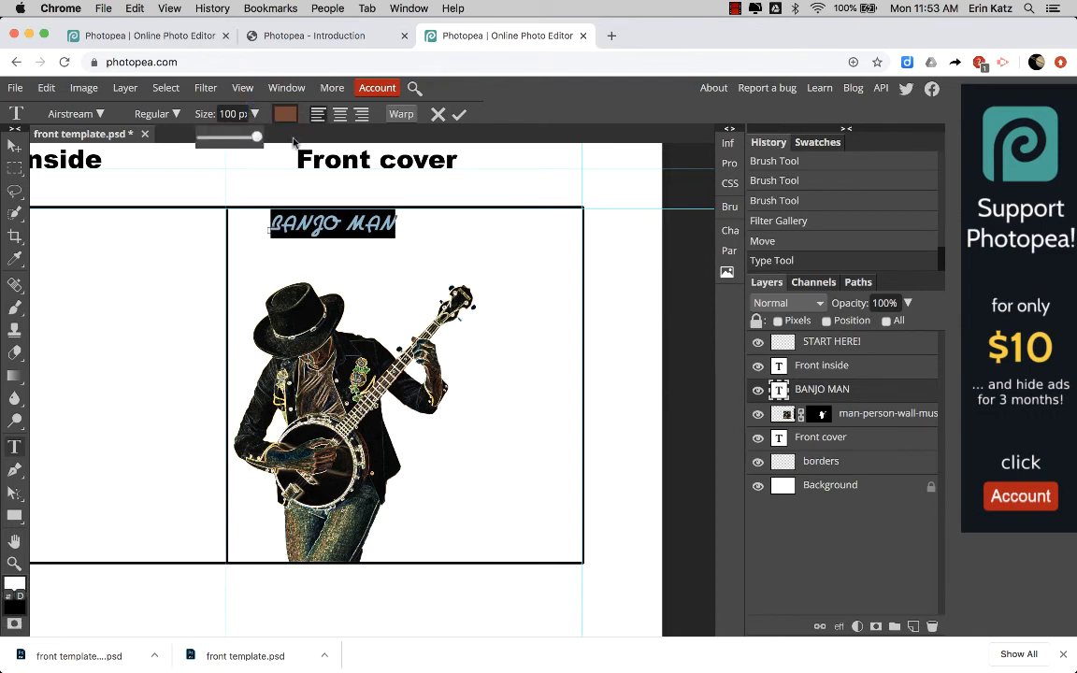
{"action": "left_click", "coordinate": [459, 114]}
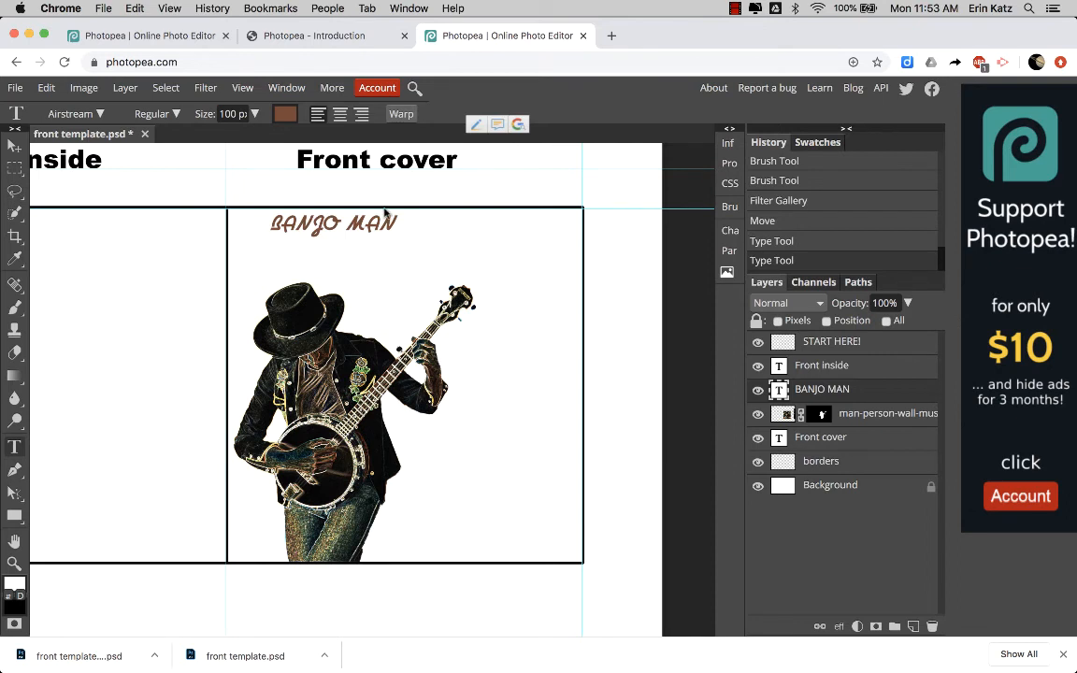
- Try the Flag warp style with a 50% bend on the BANJO MAN title
{"action": "left_click", "coordinate": [401, 114]}
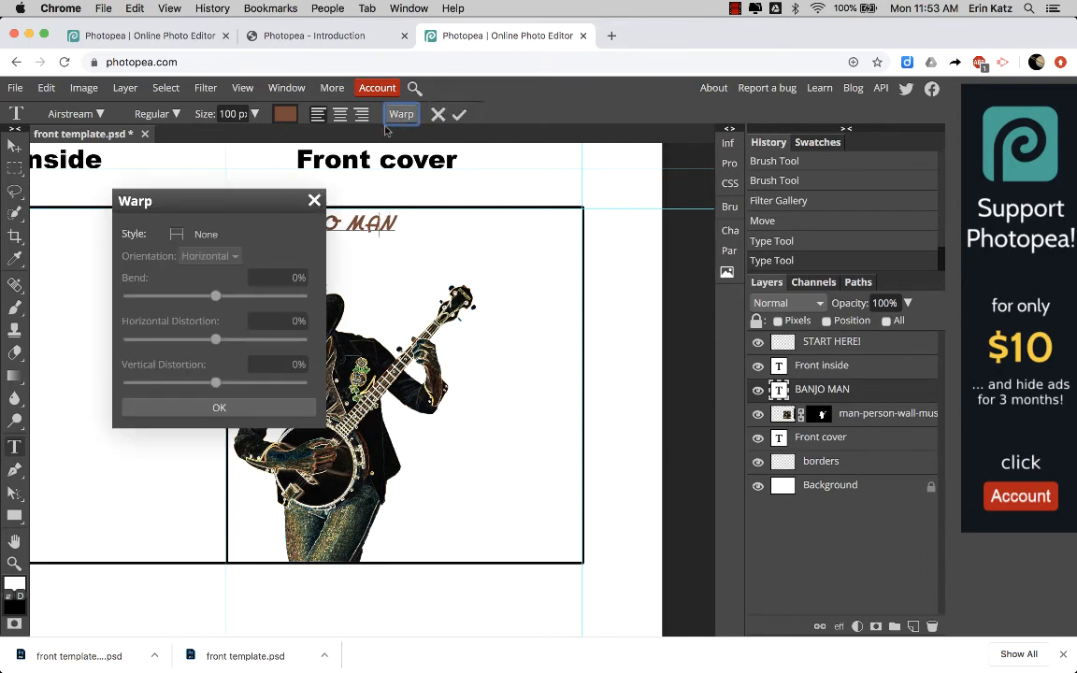
{"action": "left_click", "coordinate": [176, 239]}
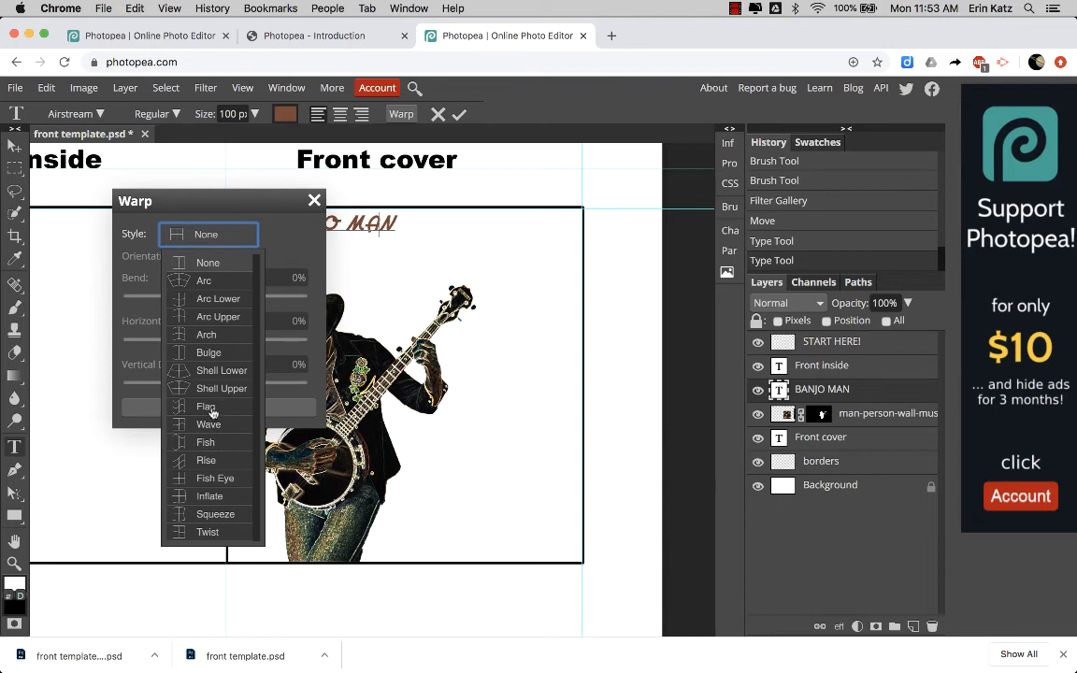
{"action": "left_click", "coordinate": [210, 408]}
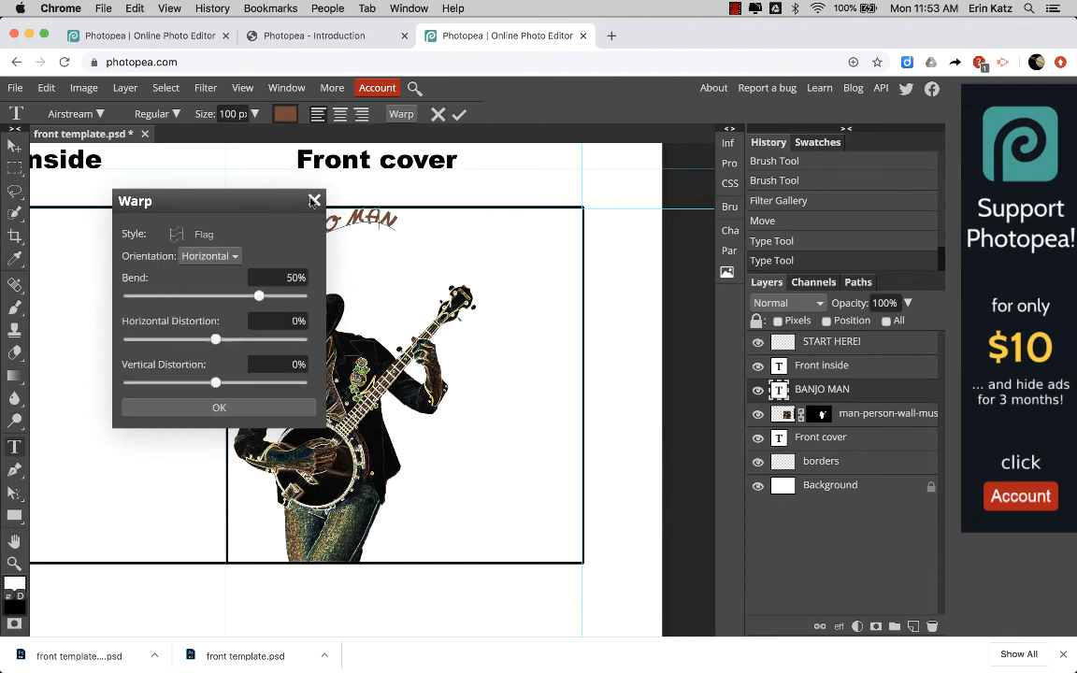
{"action": "key", "text": "Return"}
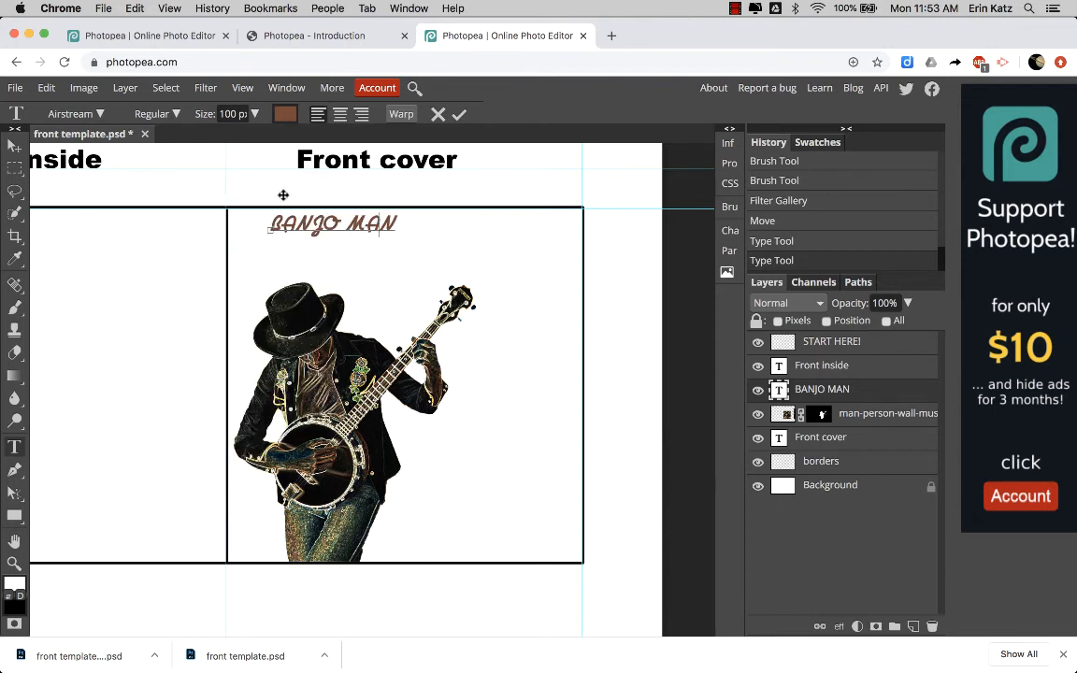
- Apply the Shell Upper warp style with a 50% bend to the BANJO MAN title
{"action": "left_click", "coordinate": [402, 118]}
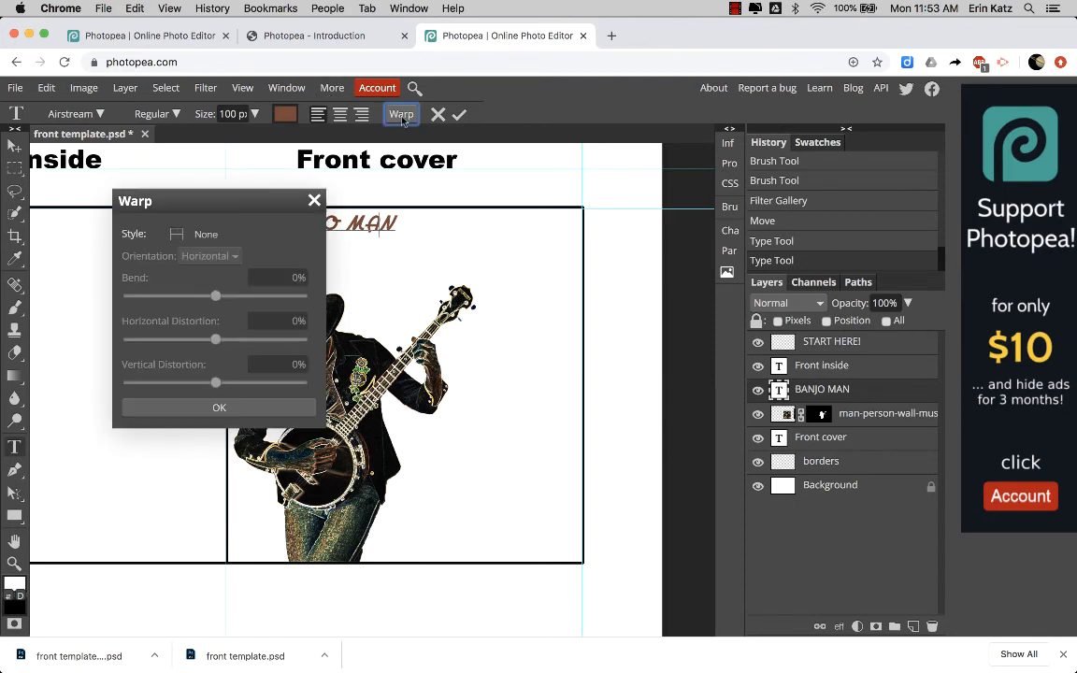
{"action": "left_click", "coordinate": [202, 237]}
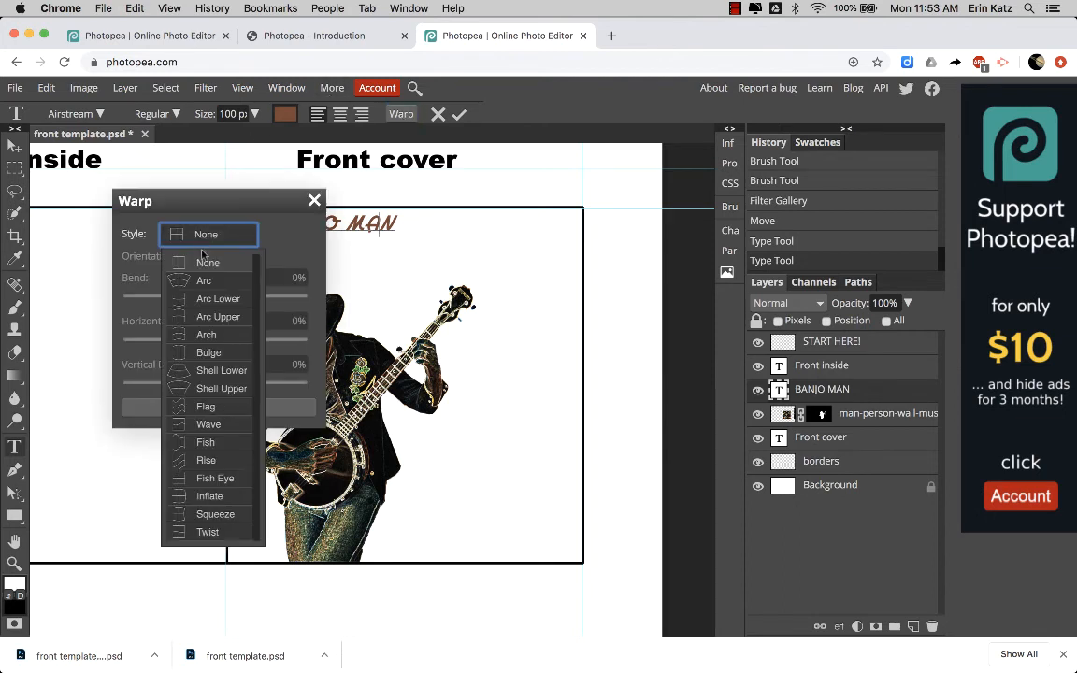
{"action": "left_click", "coordinate": [222, 389]}
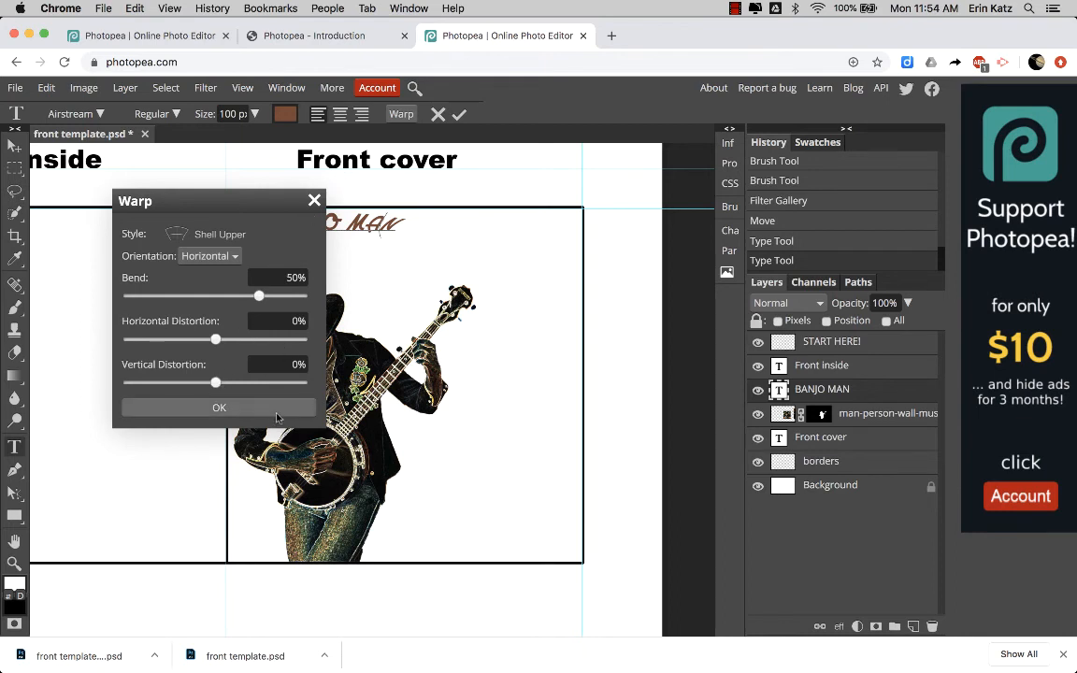
{"action": "left_click", "coordinate": [219, 407]}
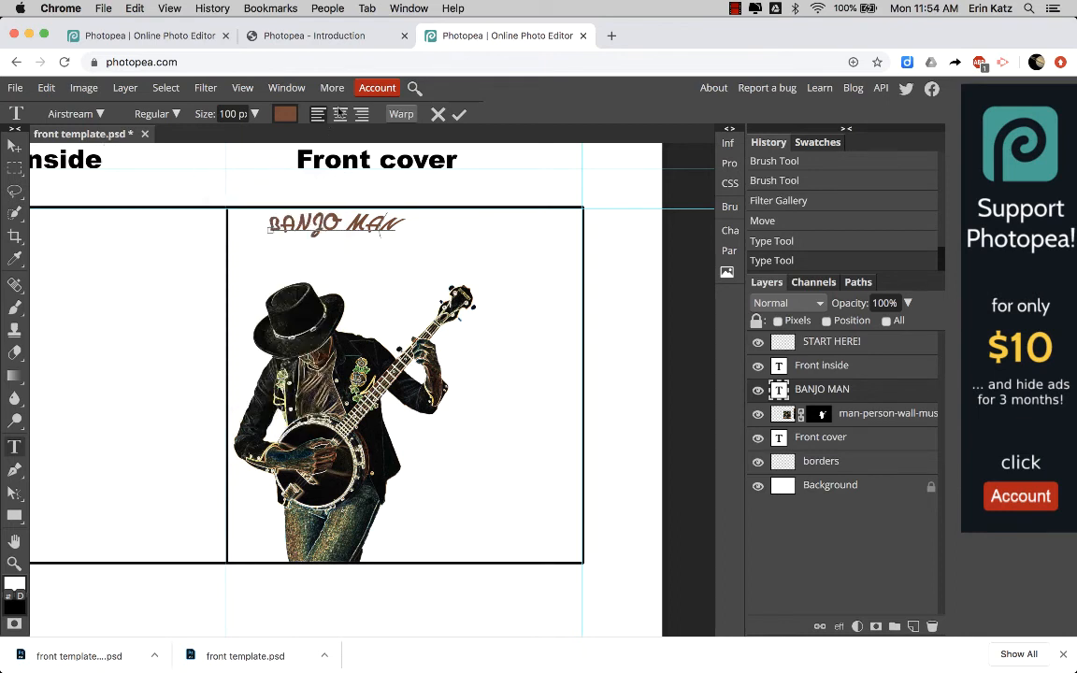
- Warp the BANJO MAN title with the Fish style, Horizontal orientation and a 31% bend
{"action": "left_click", "coordinate": [401, 114]}
{"action": "left_click_drag", "start_coordinate": [271, 297], "coordinate": [295, 296]}
{"action": "left_click", "coordinate": [217, 256]}
{"action": "left_click", "coordinate": [210, 256]}
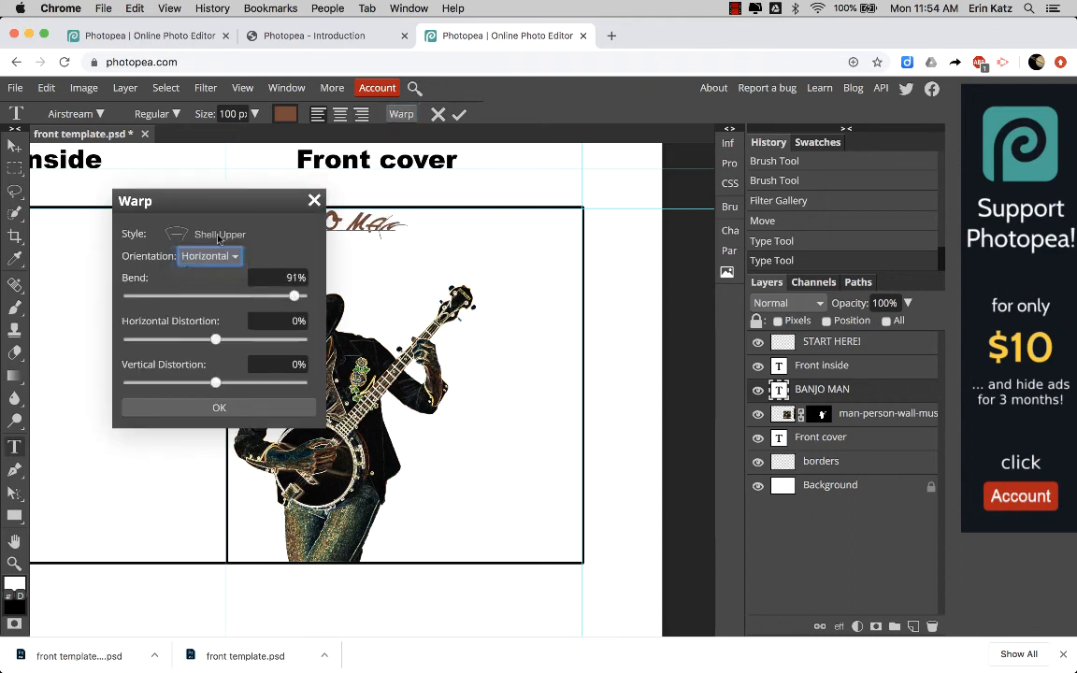
{"action": "left_click", "coordinate": [209, 235]}
{"action": "left_click", "coordinate": [207, 442]}
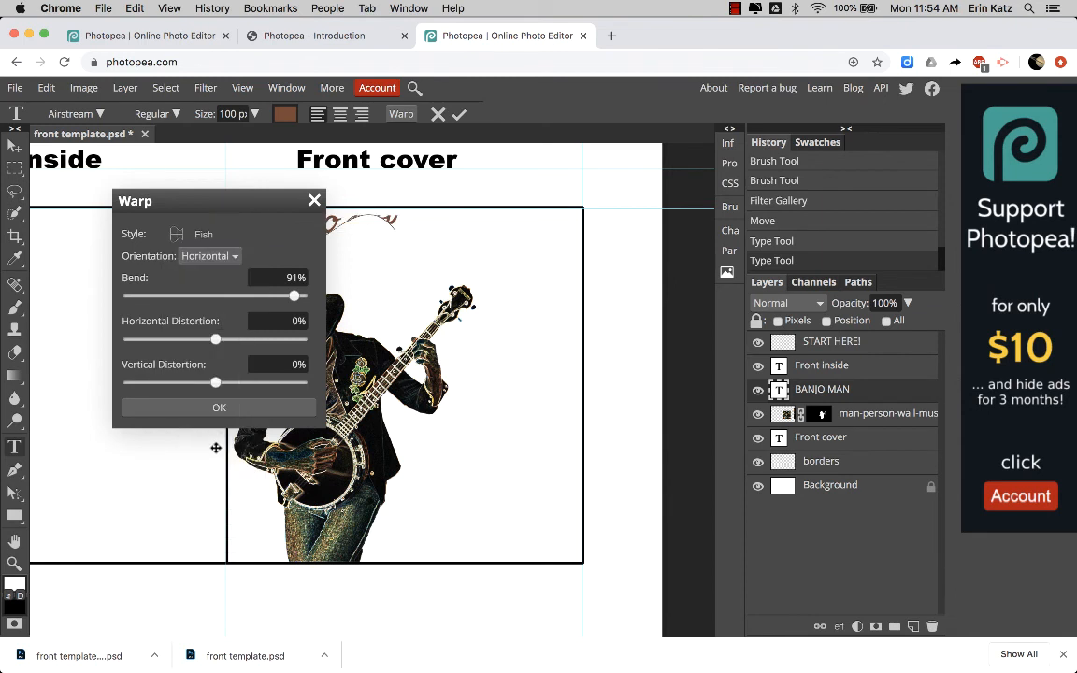
{"action": "left_click_drag", "start_coordinate": [278, 296], "coordinate": [242, 295]}
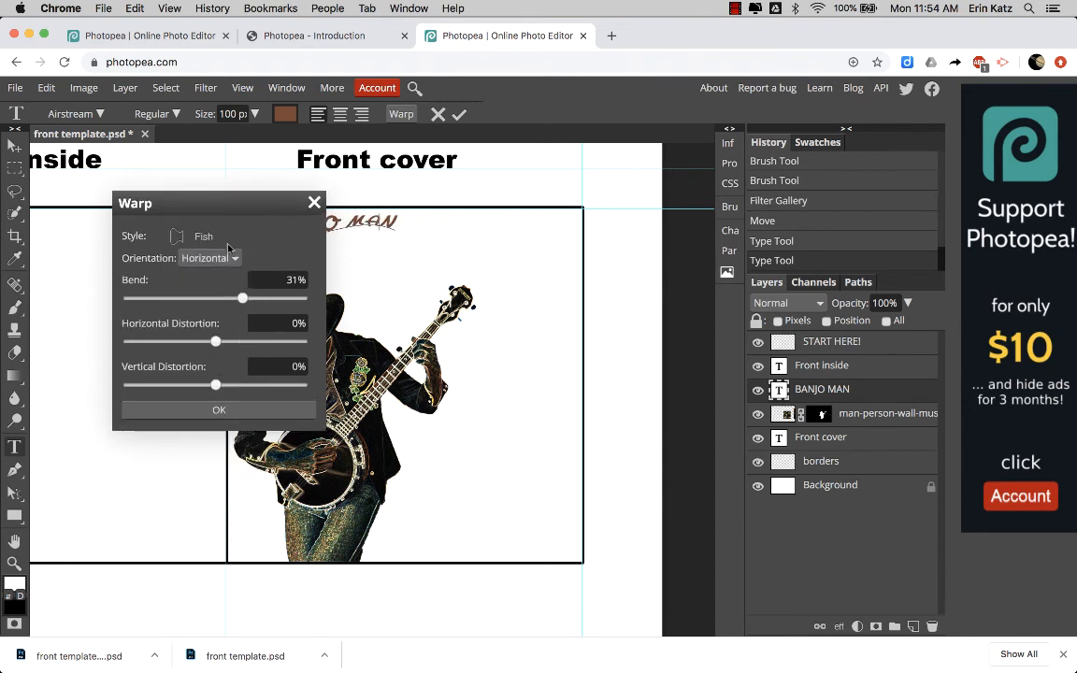
{"action": "left_click_drag", "start_coordinate": [218, 214], "coordinate": [393, 351]}
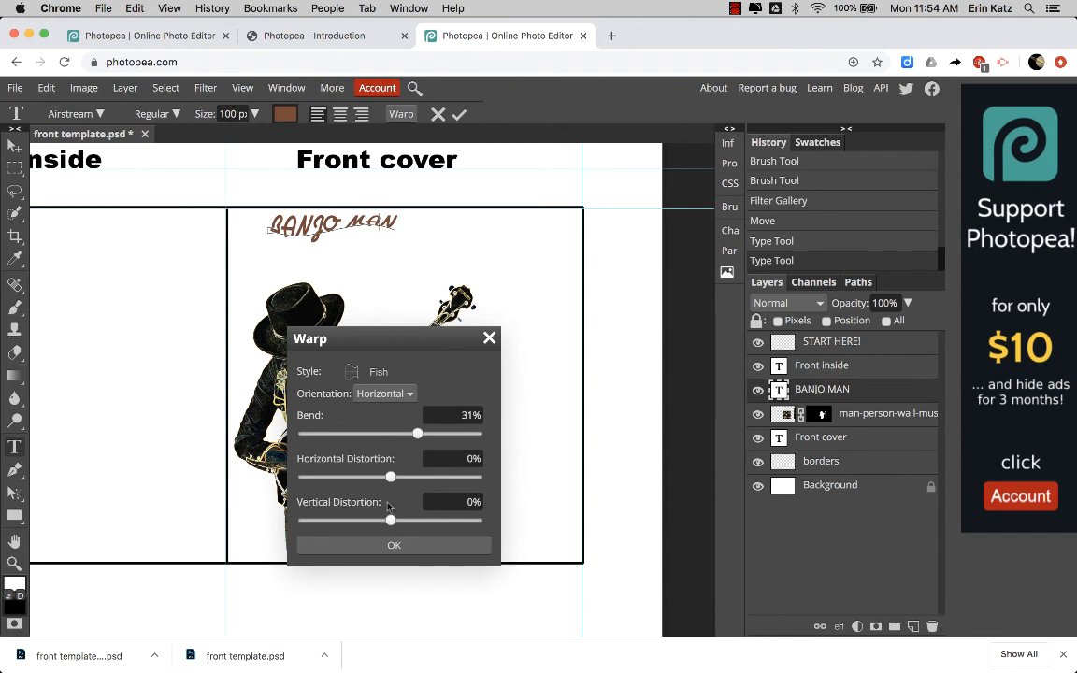
{"action": "left_click", "coordinate": [402, 549]}
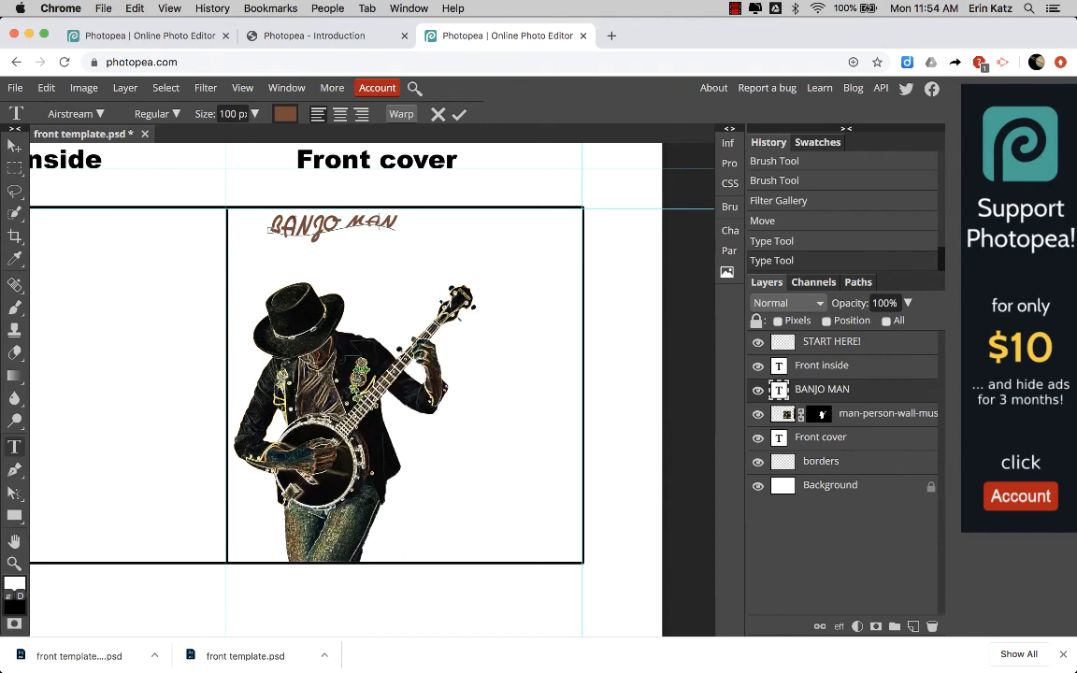
- Scale the BANJO MAN title to 217% width and 229% height, commit the transform, and deselect the layer
{"action": "left_click", "coordinate": [14, 147]}
{"action": "left_click_drag", "start_coordinate": [339, 242], "coordinate": [334, 264]}
{"action": "left_click_drag", "start_coordinate": [398, 241], "coordinate": [547, 242]}
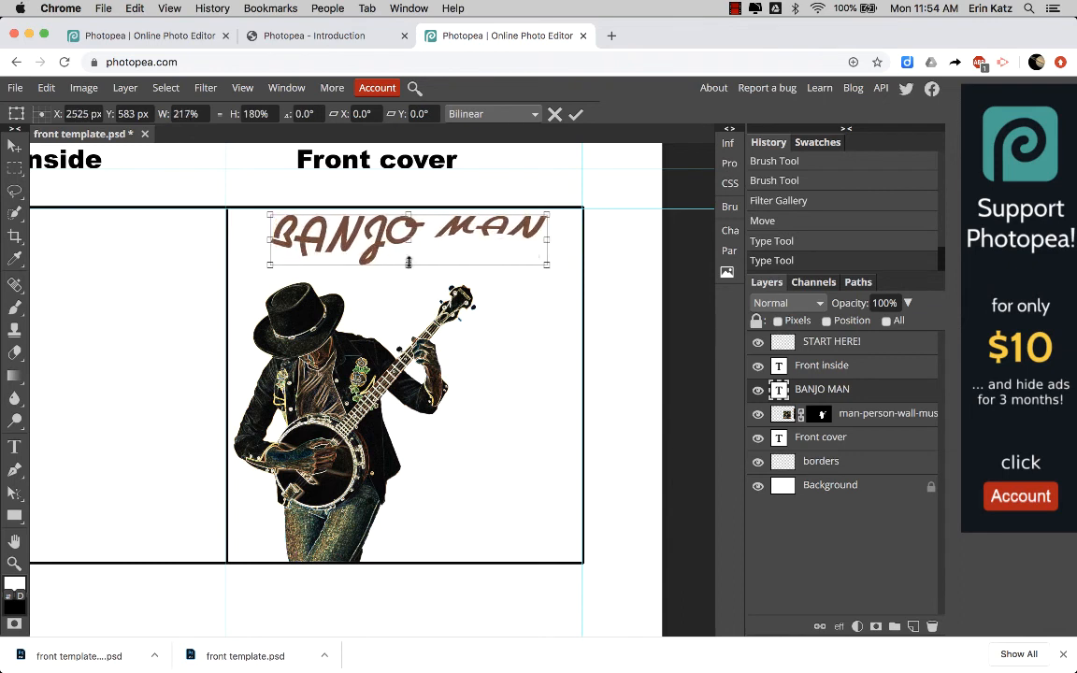
{"action": "left_click_drag", "start_coordinate": [408, 265], "coordinate": [394, 278]}
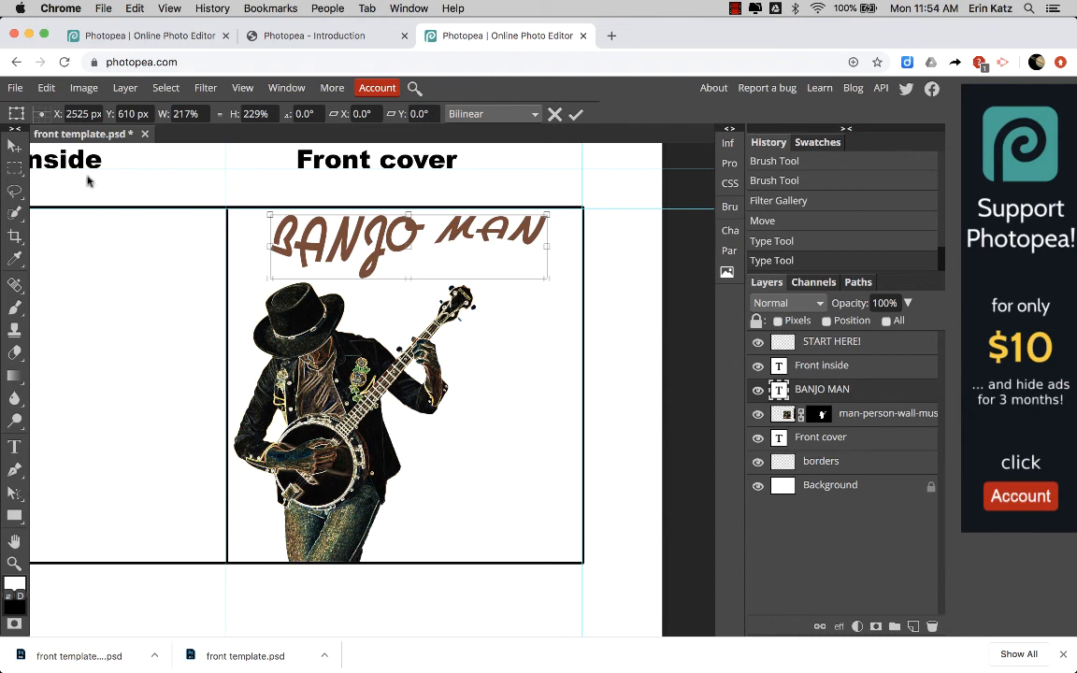
{"action": "left_click", "coordinate": [14, 145]}
{"action": "left_click", "coordinate": [508, 443]}
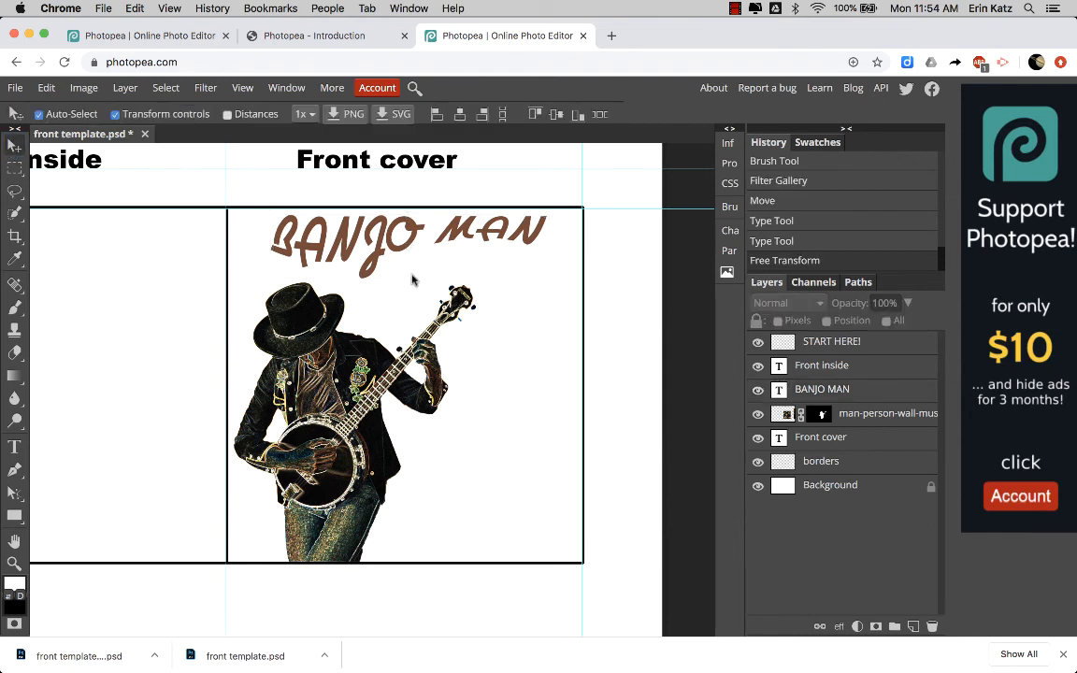
- Add a new layer directly above Background and make a rectangular selection covering the whole front cover square
{"action": "left_click", "coordinate": [818, 493]}
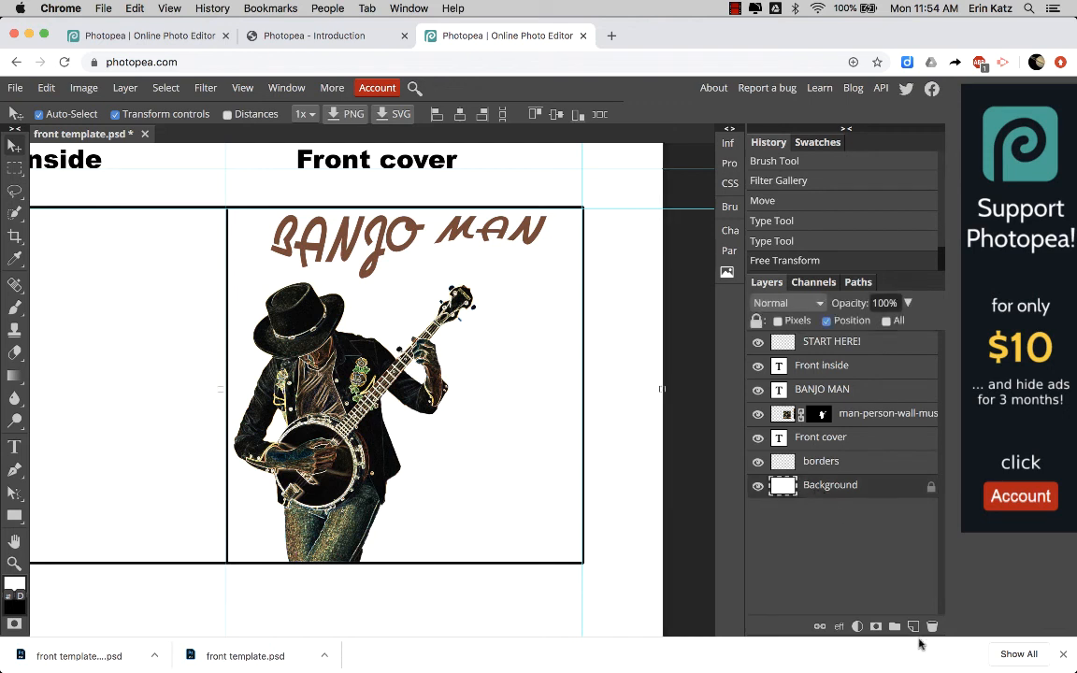
{"action": "left_click", "coordinate": [914, 626]}
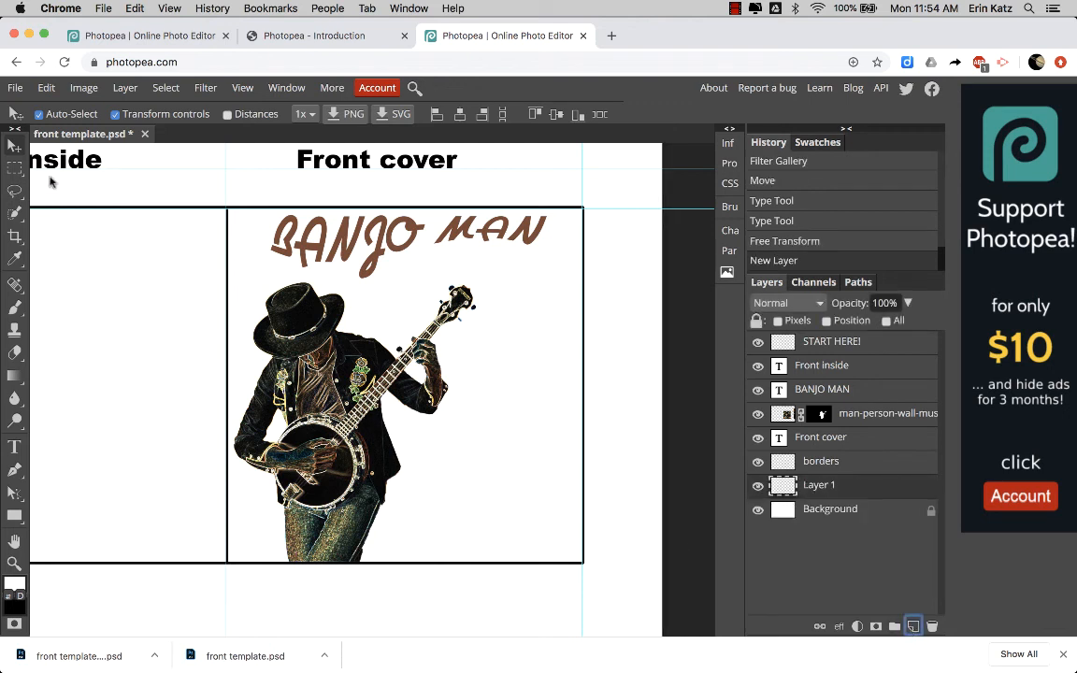
{"action": "left_click", "coordinate": [14, 168]}
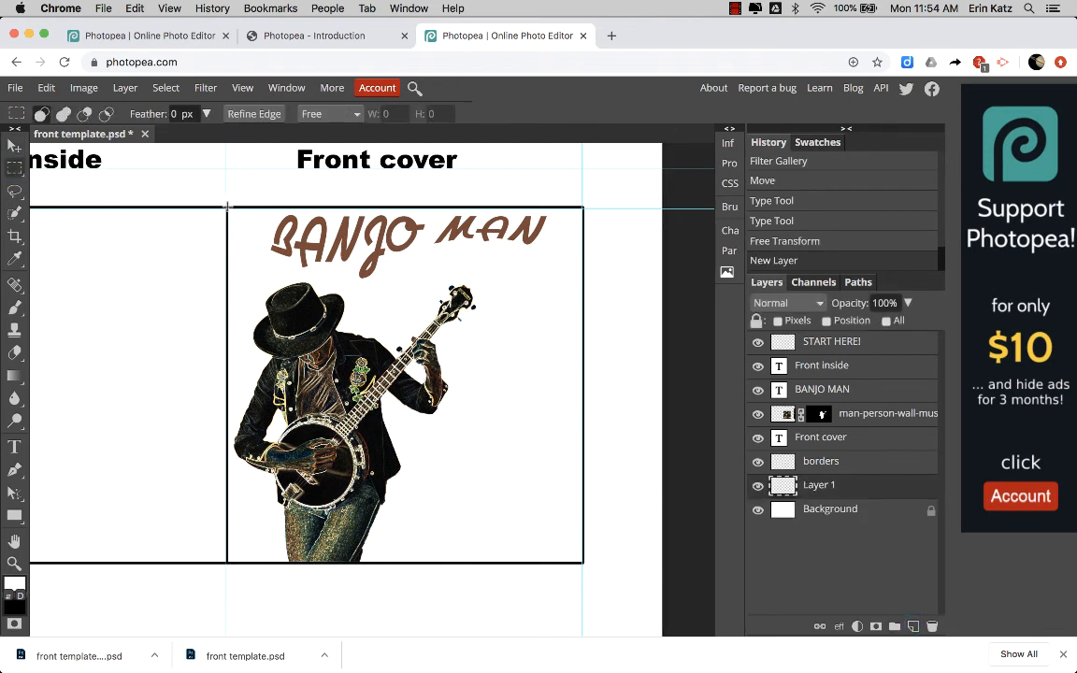
{"action": "left_click_drag", "start_coordinate": [227, 206], "coordinate": [582, 562]}
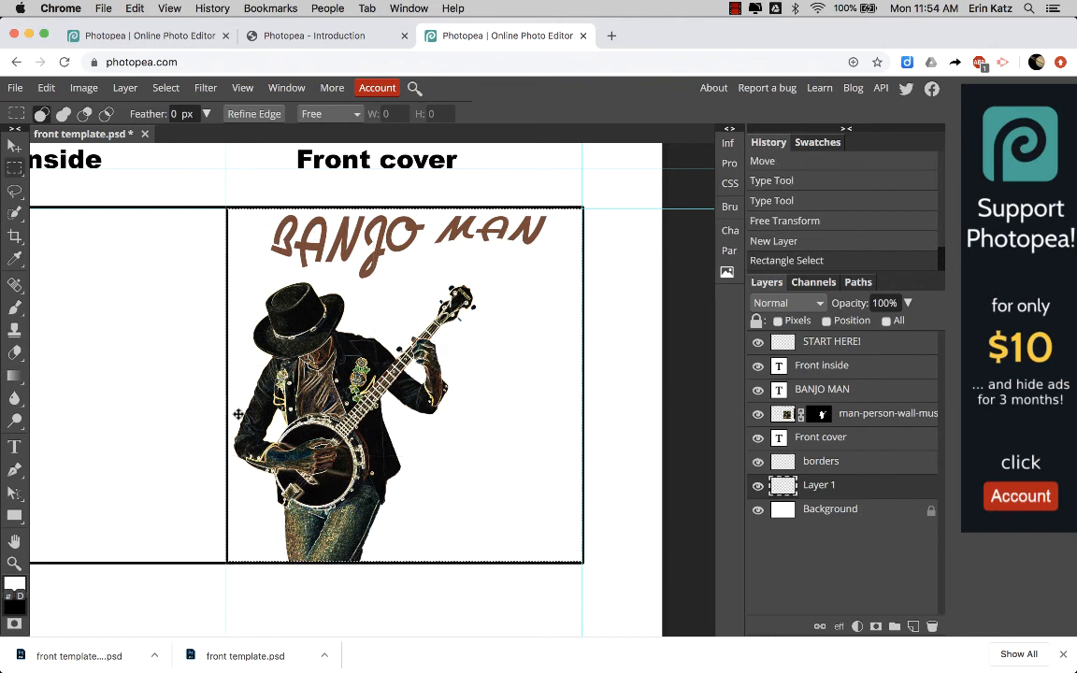
- Switch to the Paint Bucket Tool grouped with the Gradient Tool
{"action": "left_click", "coordinate": [15, 374]}
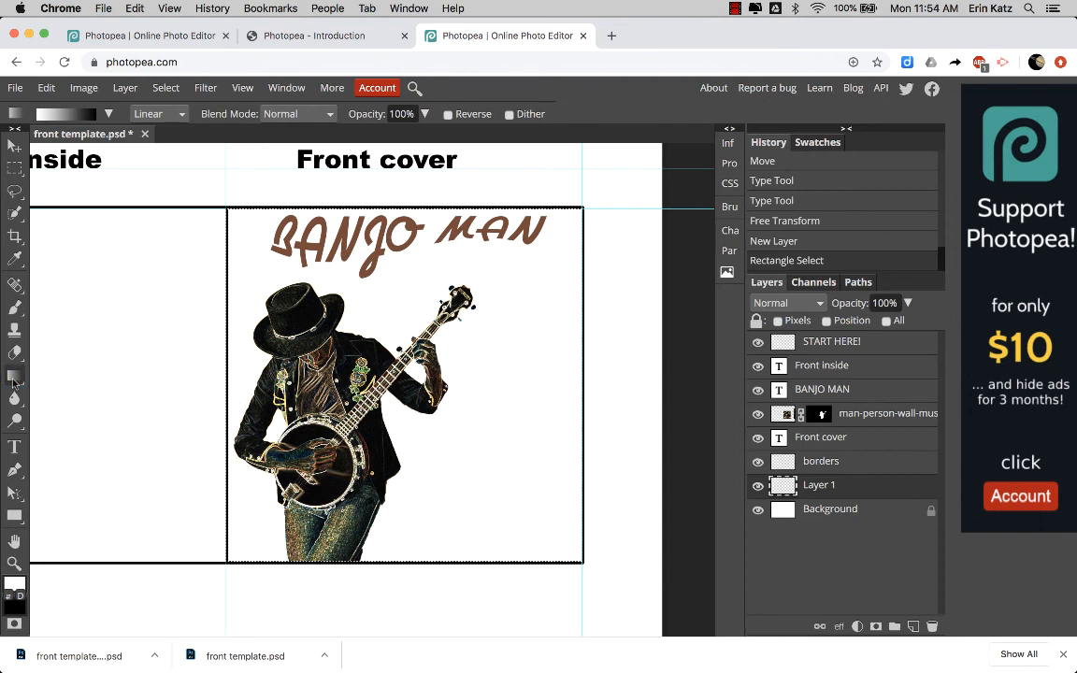
{"action": "left_click", "coordinate": [14, 397]}
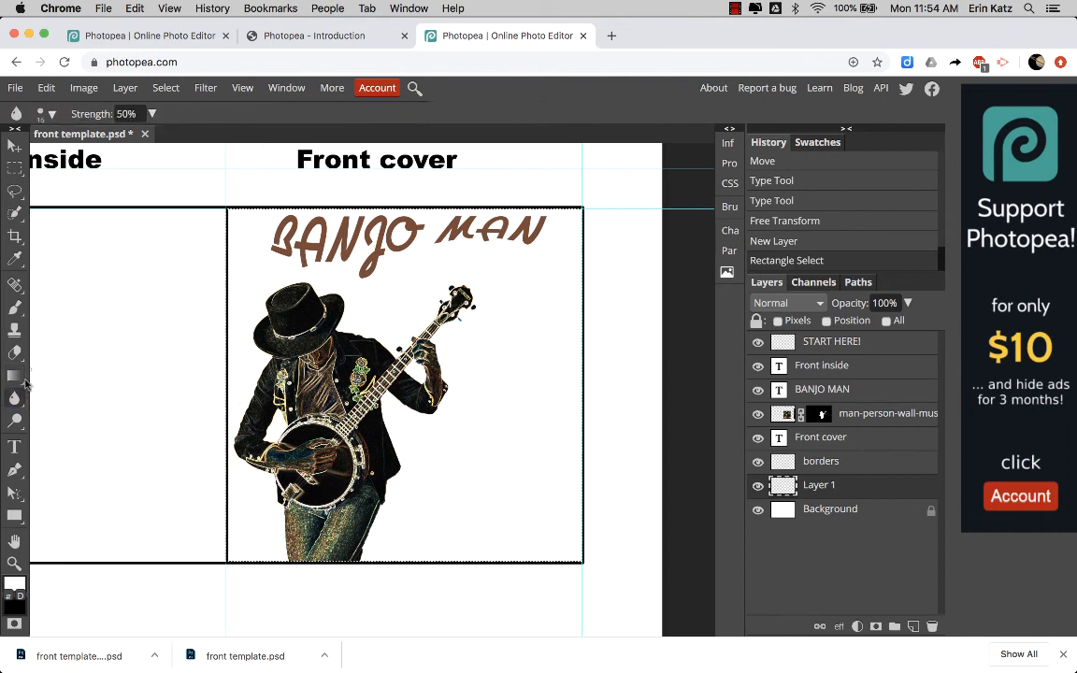
{"action": "left_click", "coordinate": [13, 376]}
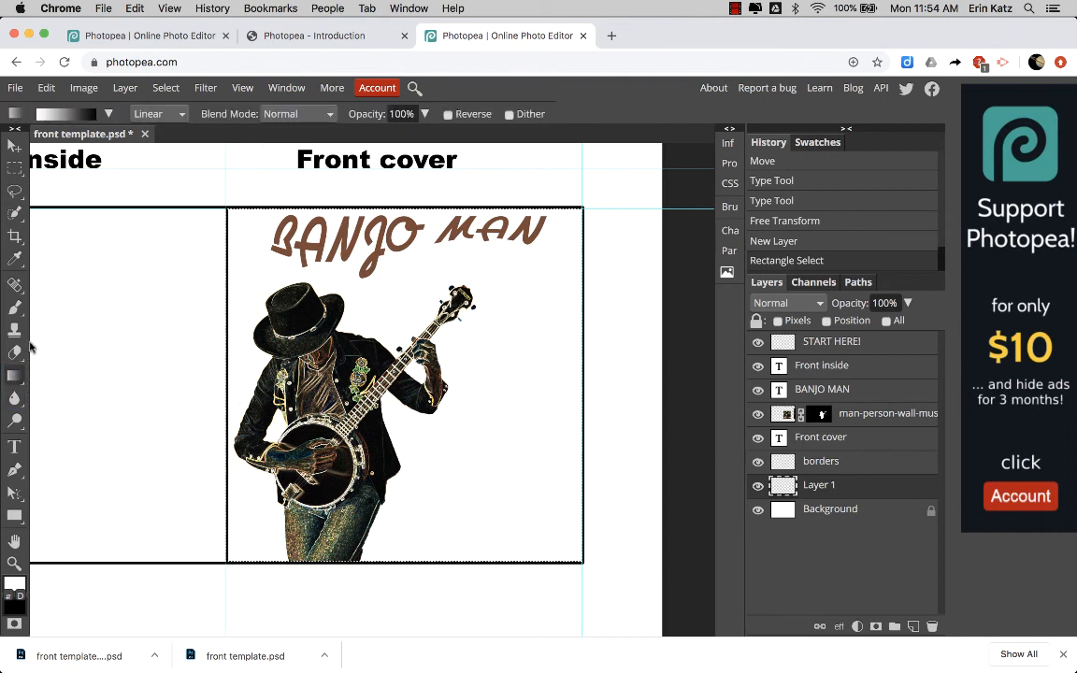
{"action": "left_click", "coordinate": [13, 329]}
{"action": "left_click", "coordinate": [13, 374]}
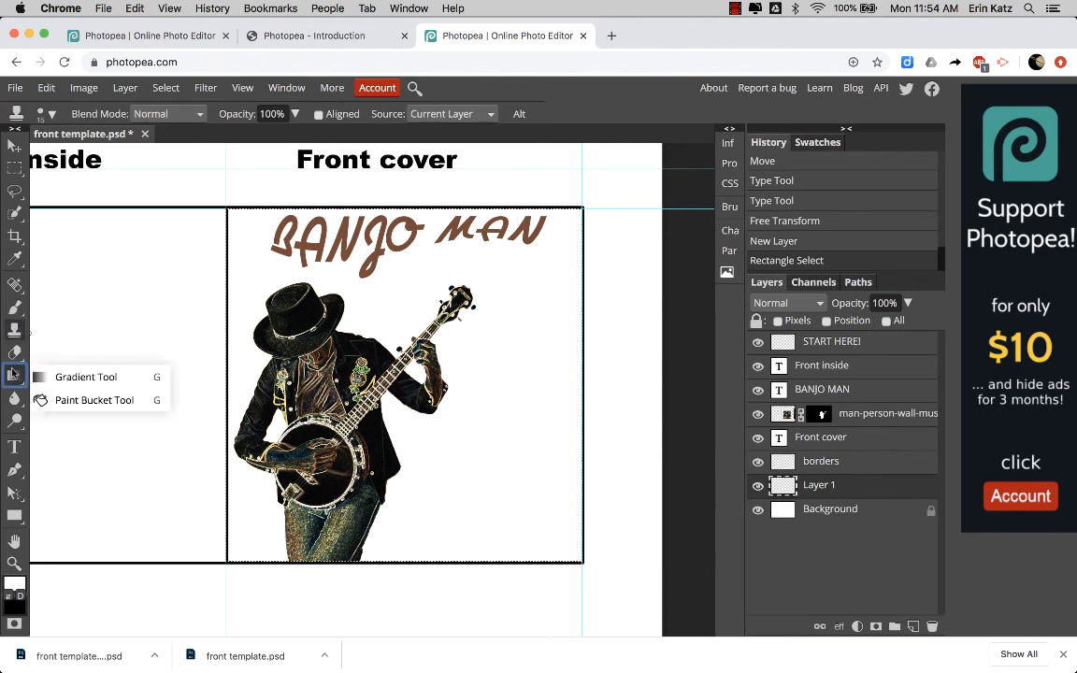
{"action": "left_click", "coordinate": [87, 400]}
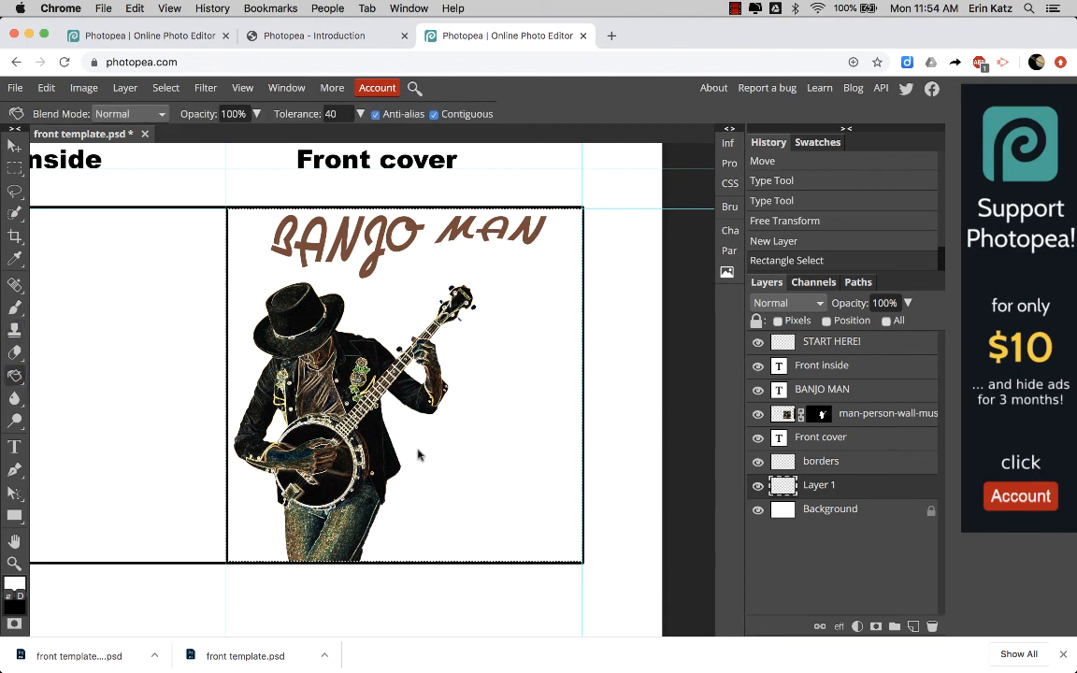
- Set the foreground colour to light blue 94fcfa, fill the front cover selection on the new layer, and deselect
{"action": "left_click", "coordinate": [13, 586]}
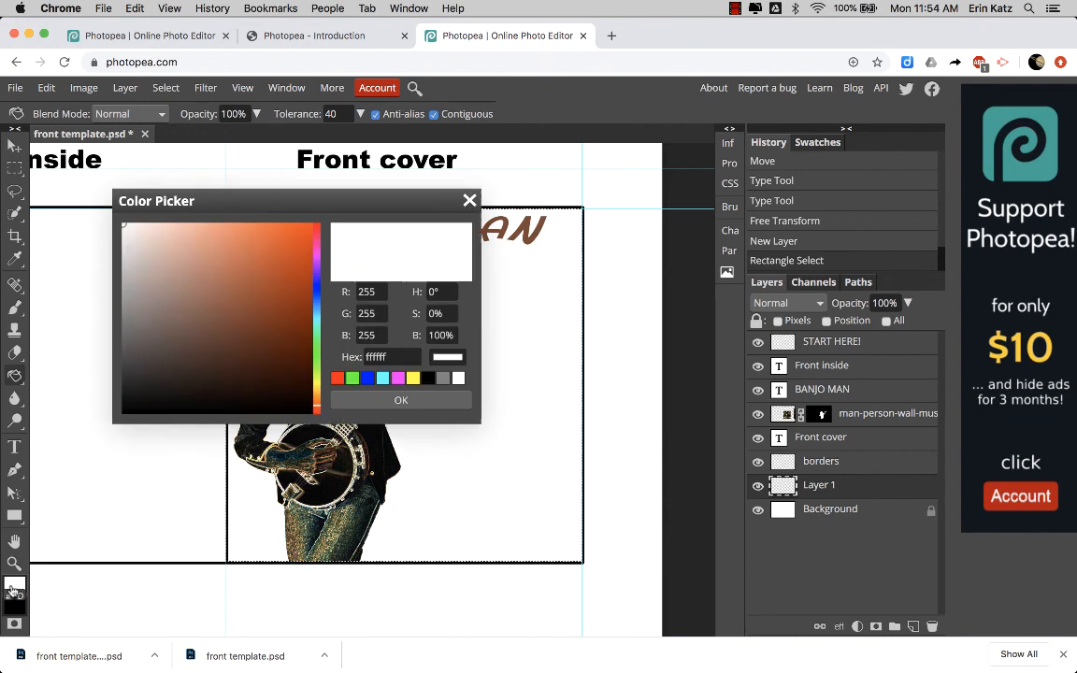
{"action": "left_click", "coordinate": [318, 355]}
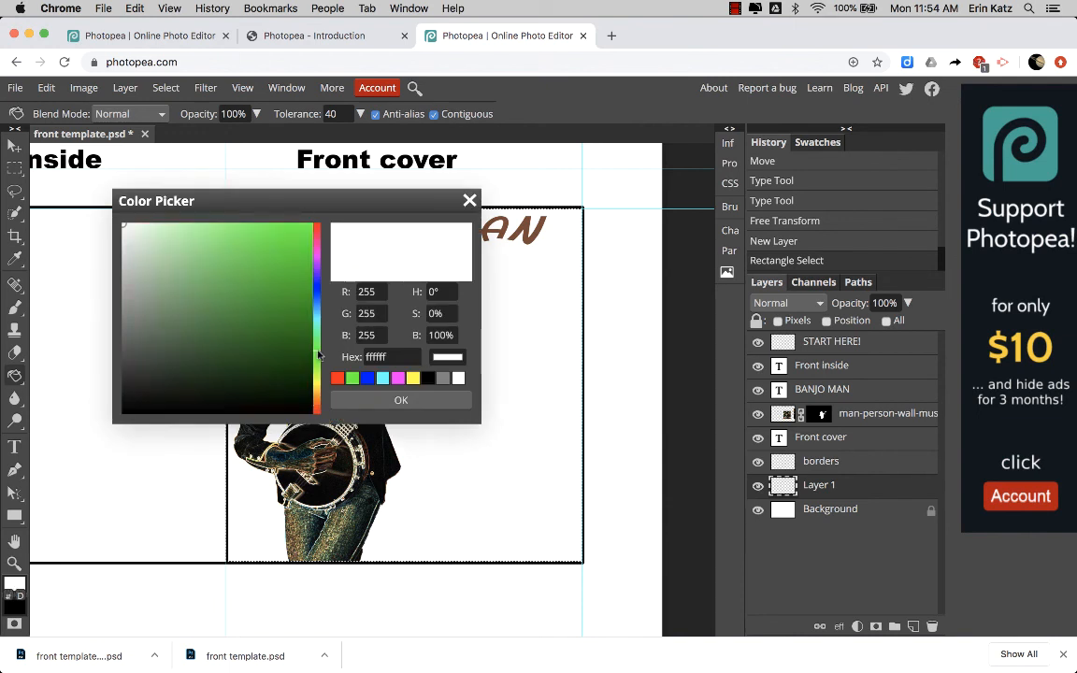
{"action": "left_click", "coordinate": [316, 322]}
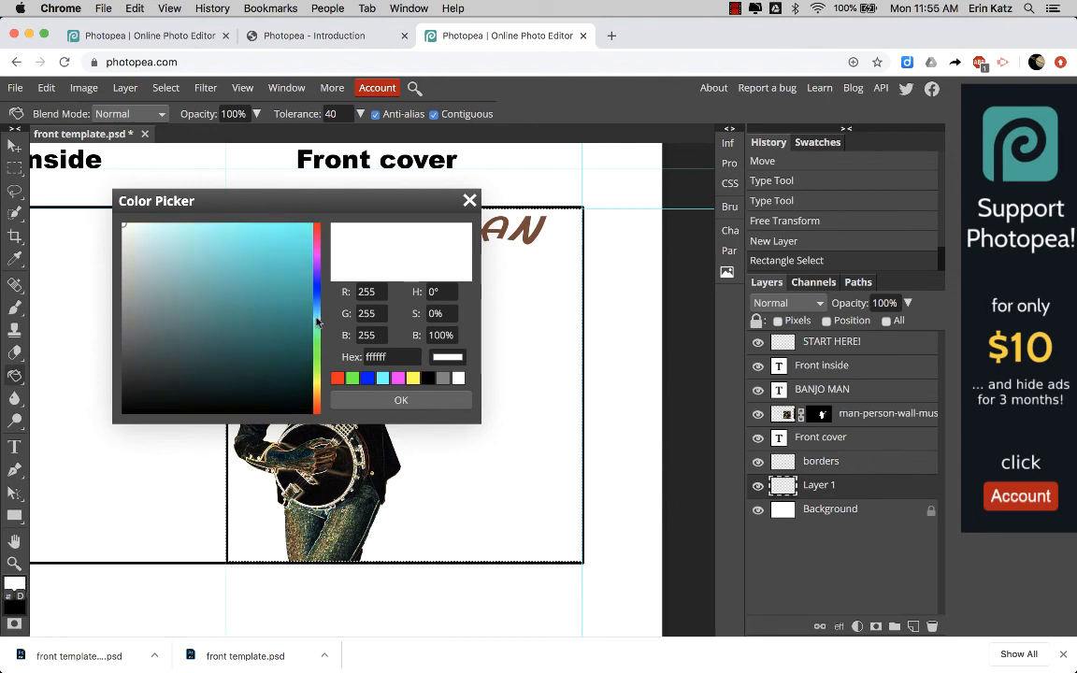
{"action": "left_click_drag", "start_coordinate": [303, 238], "coordinate": [200, 226]}
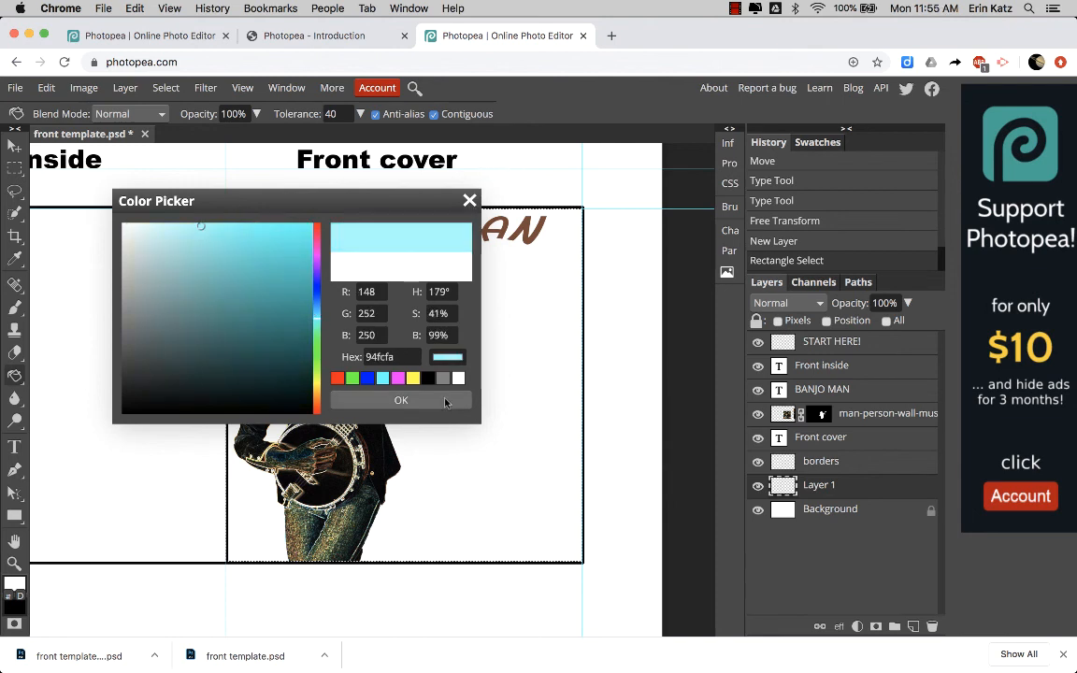
{"action": "left_click", "coordinate": [401, 399]}
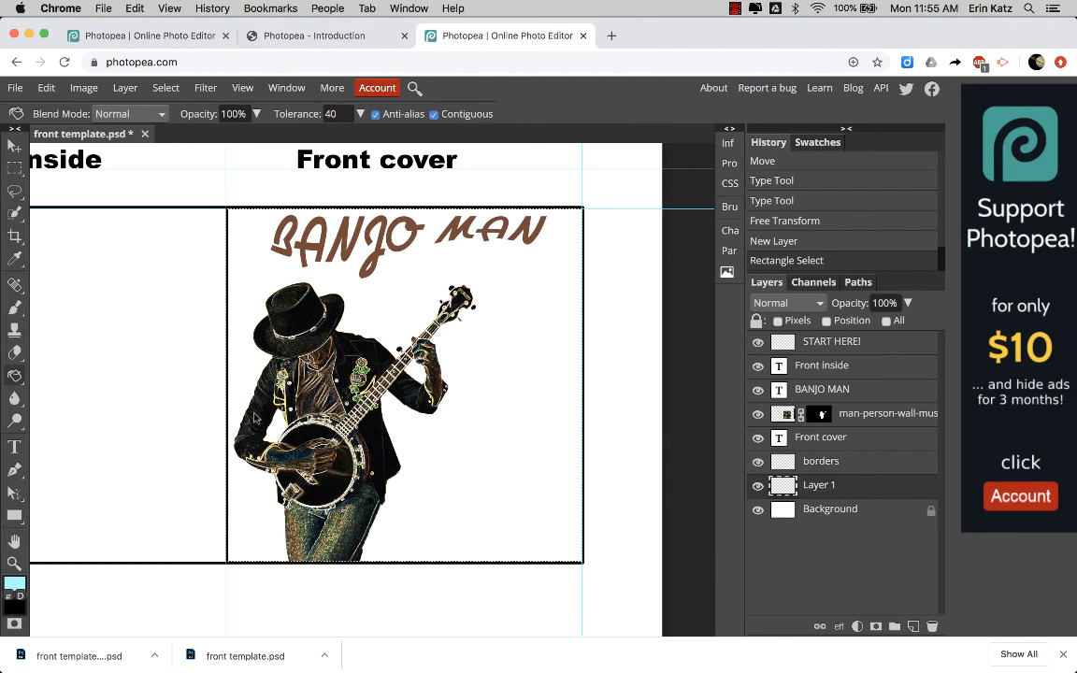
{"action": "left_click", "coordinate": [232, 375]}
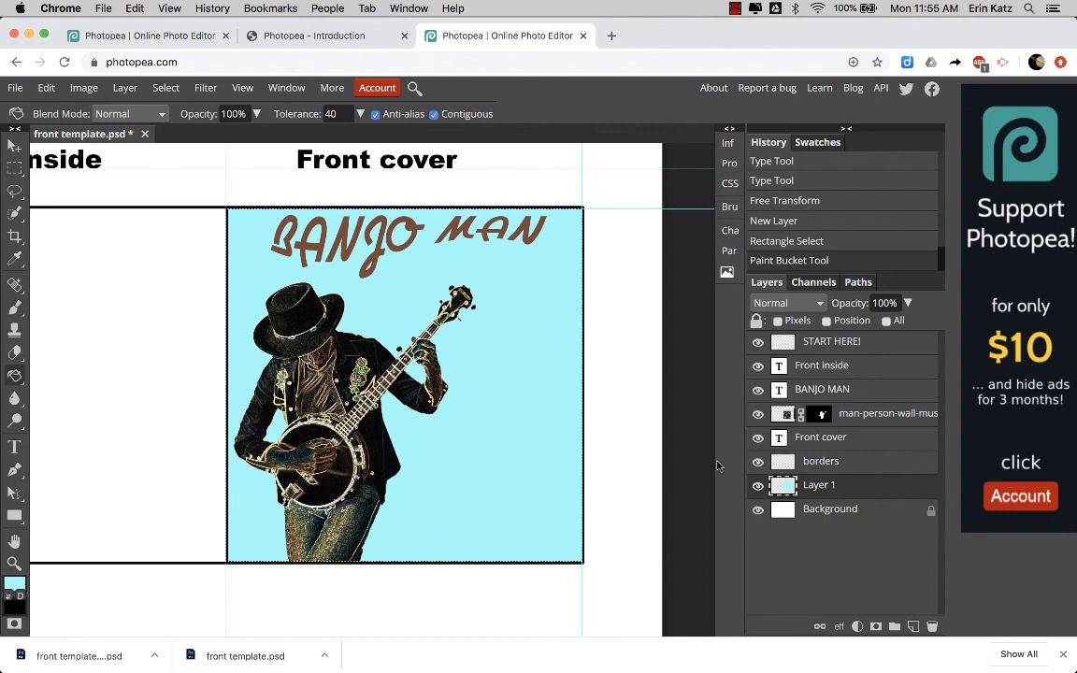
{"action": "key", "text": "ctrl+d"}
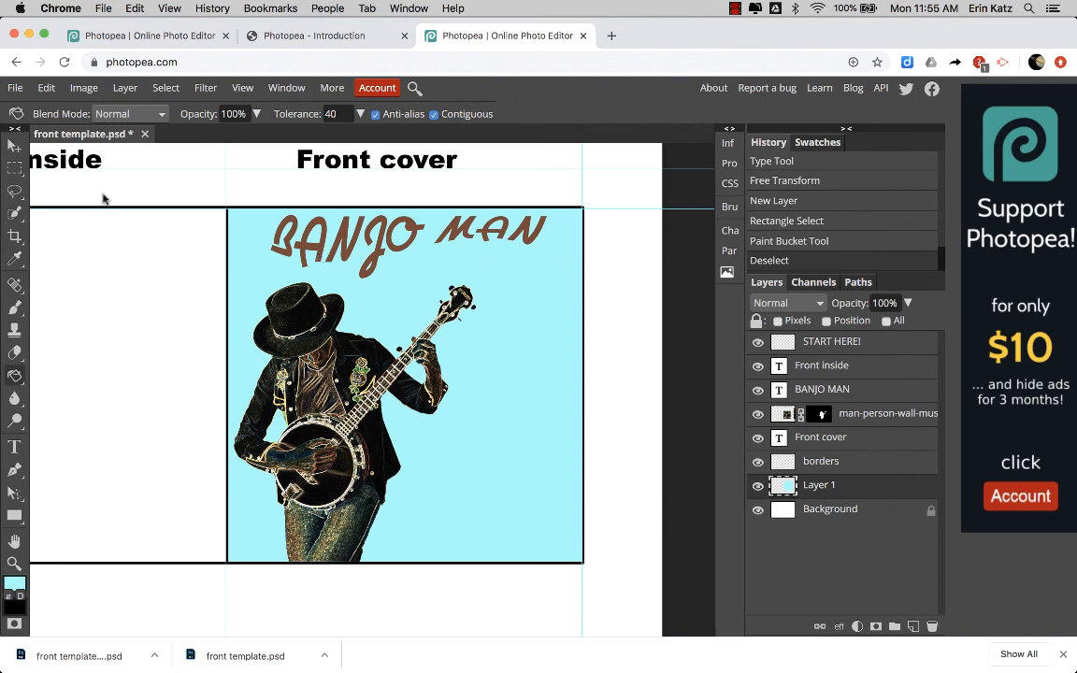
- Save the front template document as a PSD file
{"action": "left_click", "coordinate": [15, 87]}
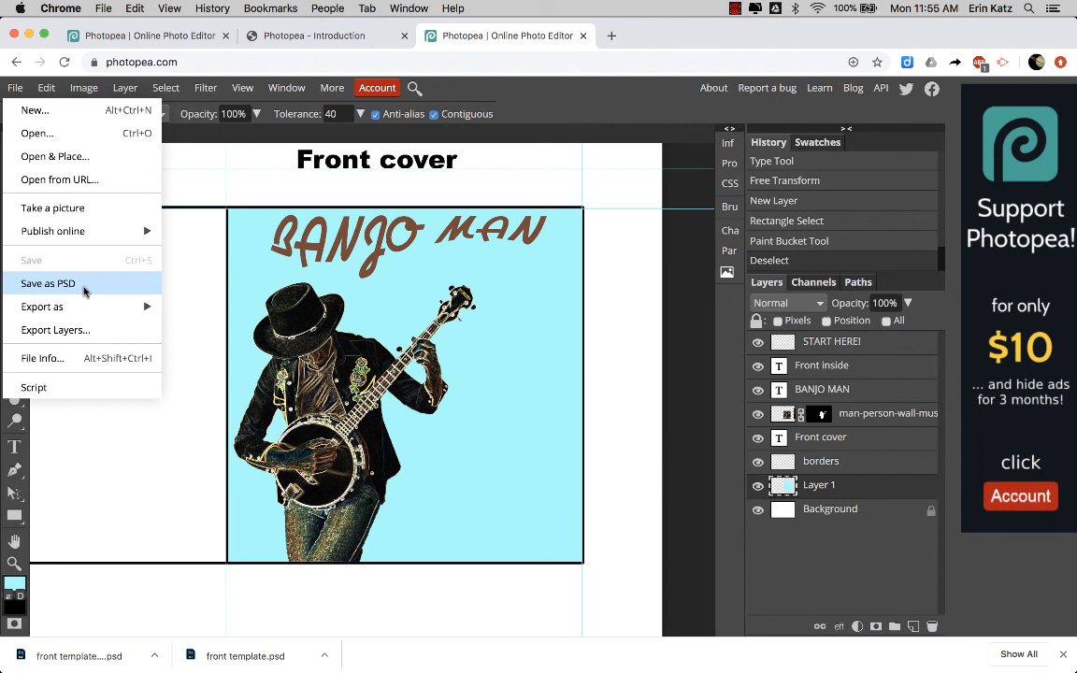
{"action": "left_click", "coordinate": [83, 283]}
{"action": "left_click", "coordinate": [15, 88]}
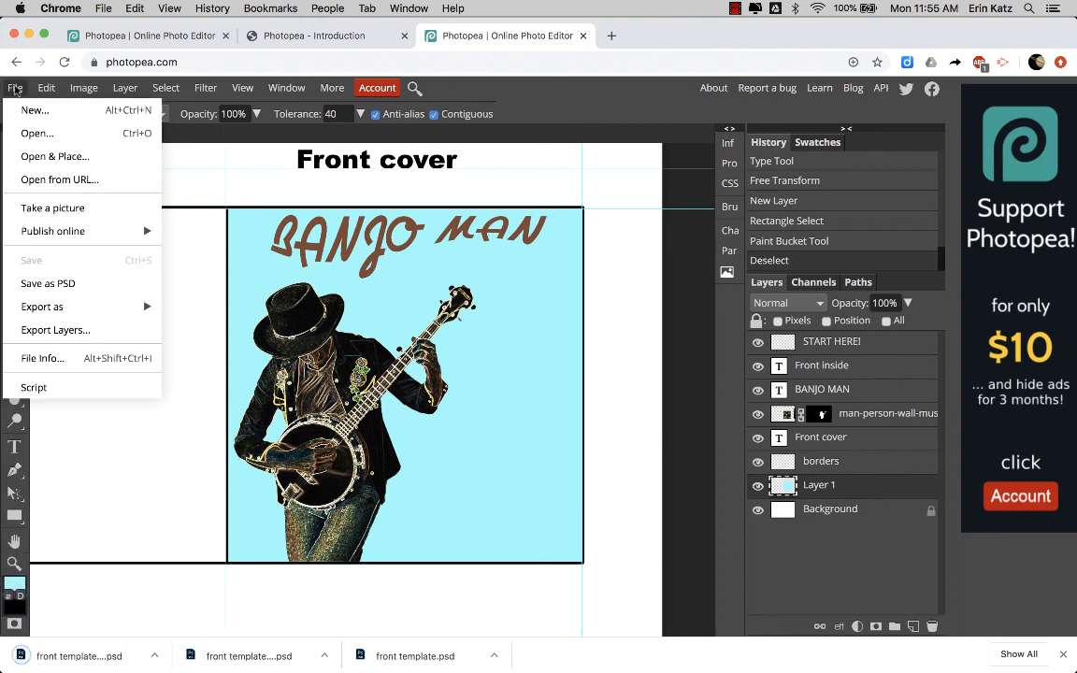
{"action": "mouse_move", "coordinate": [58, 306]}
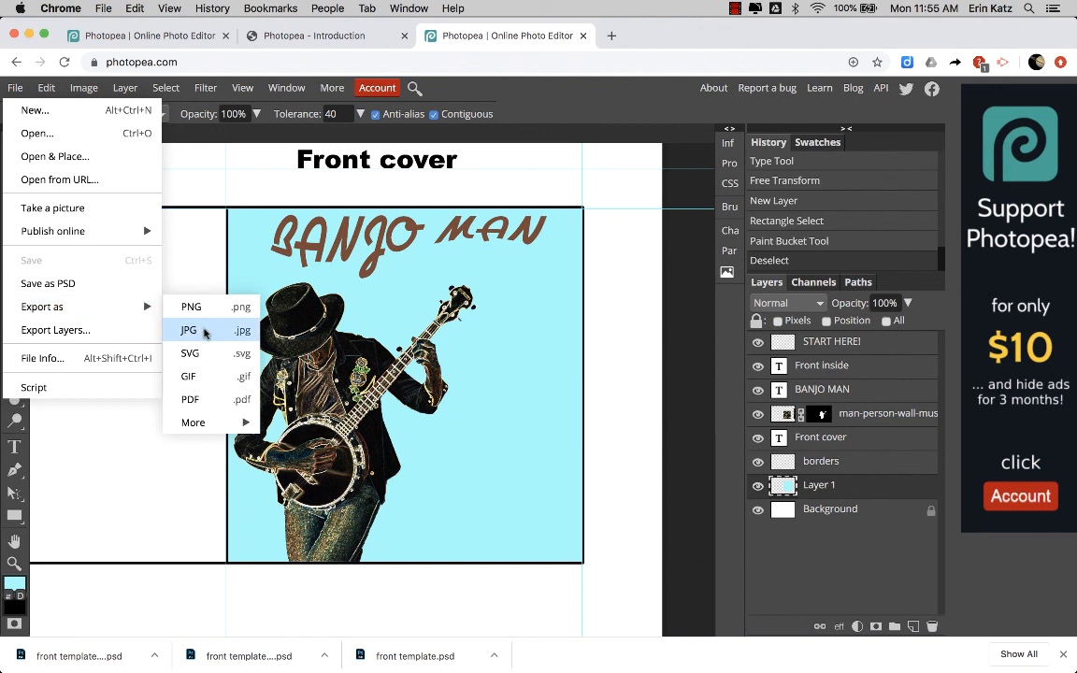
{"action": "left_click", "coordinate": [600, 312]}
{"action": "left_click", "coordinate": [601, 316]}
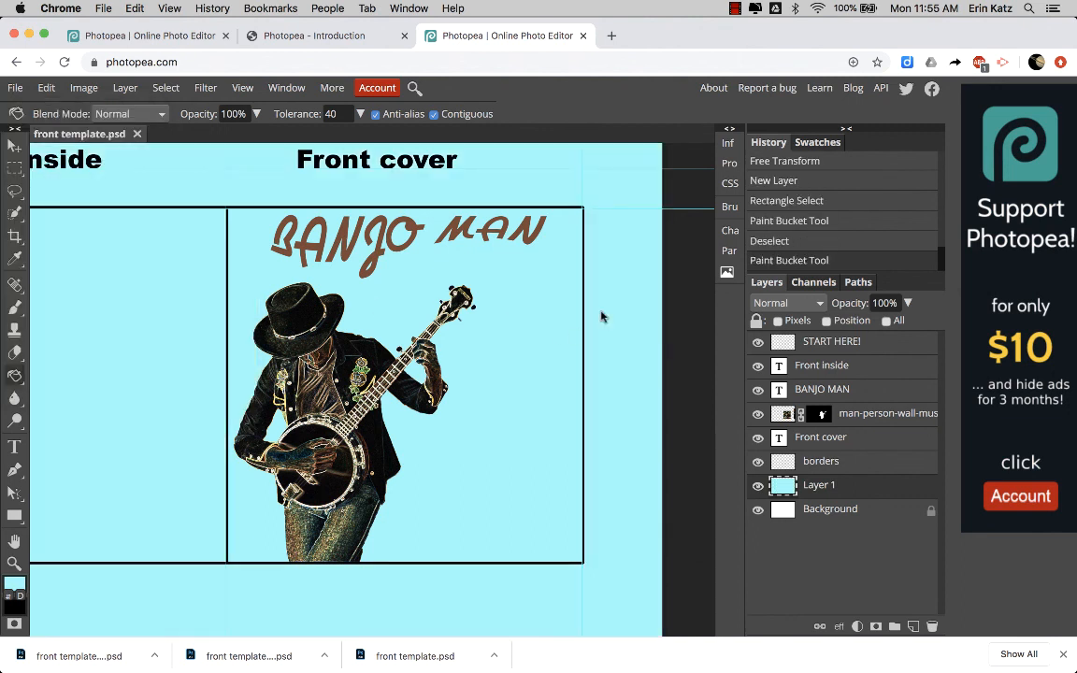
{"action": "key", "text": "super+z"}
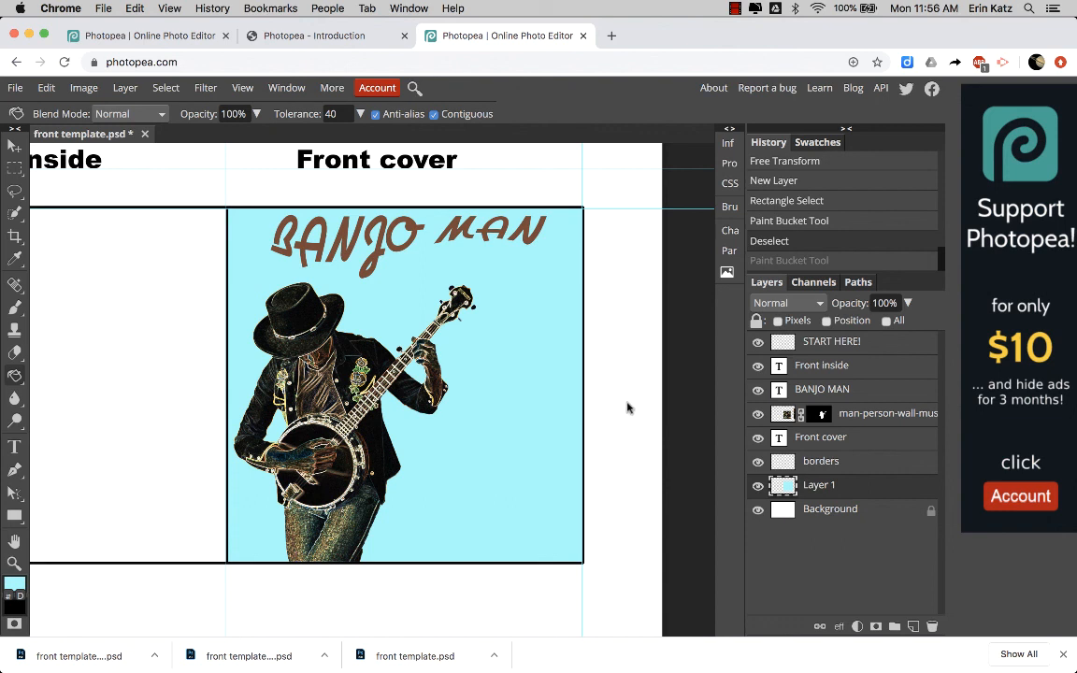
{"action": "left_click", "coordinate": [735, 9]}
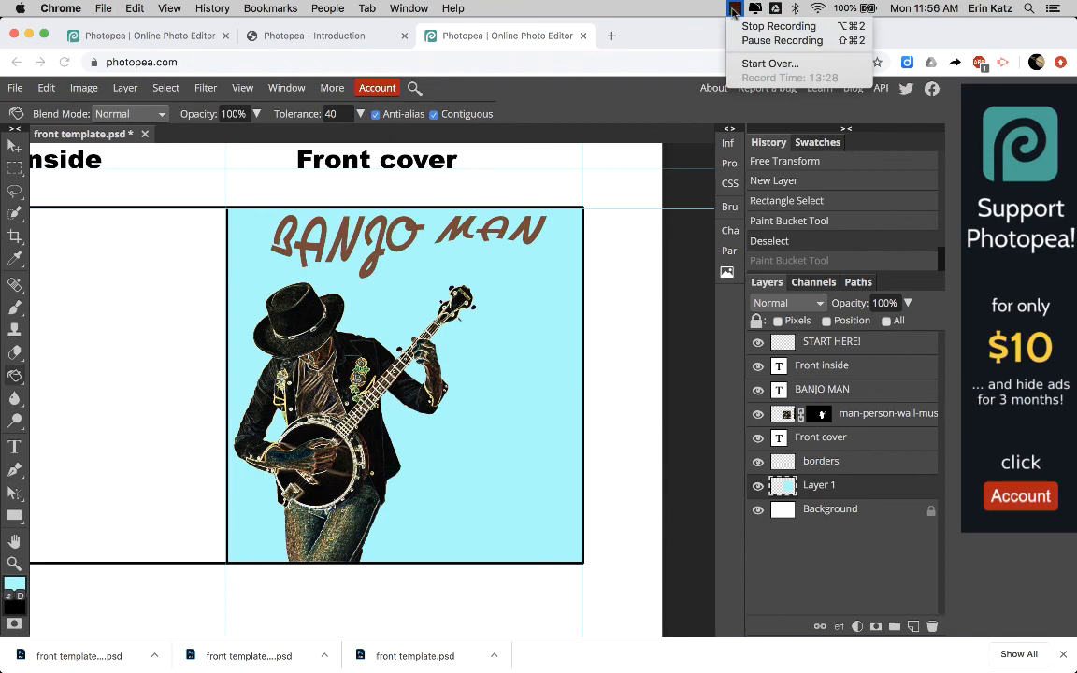